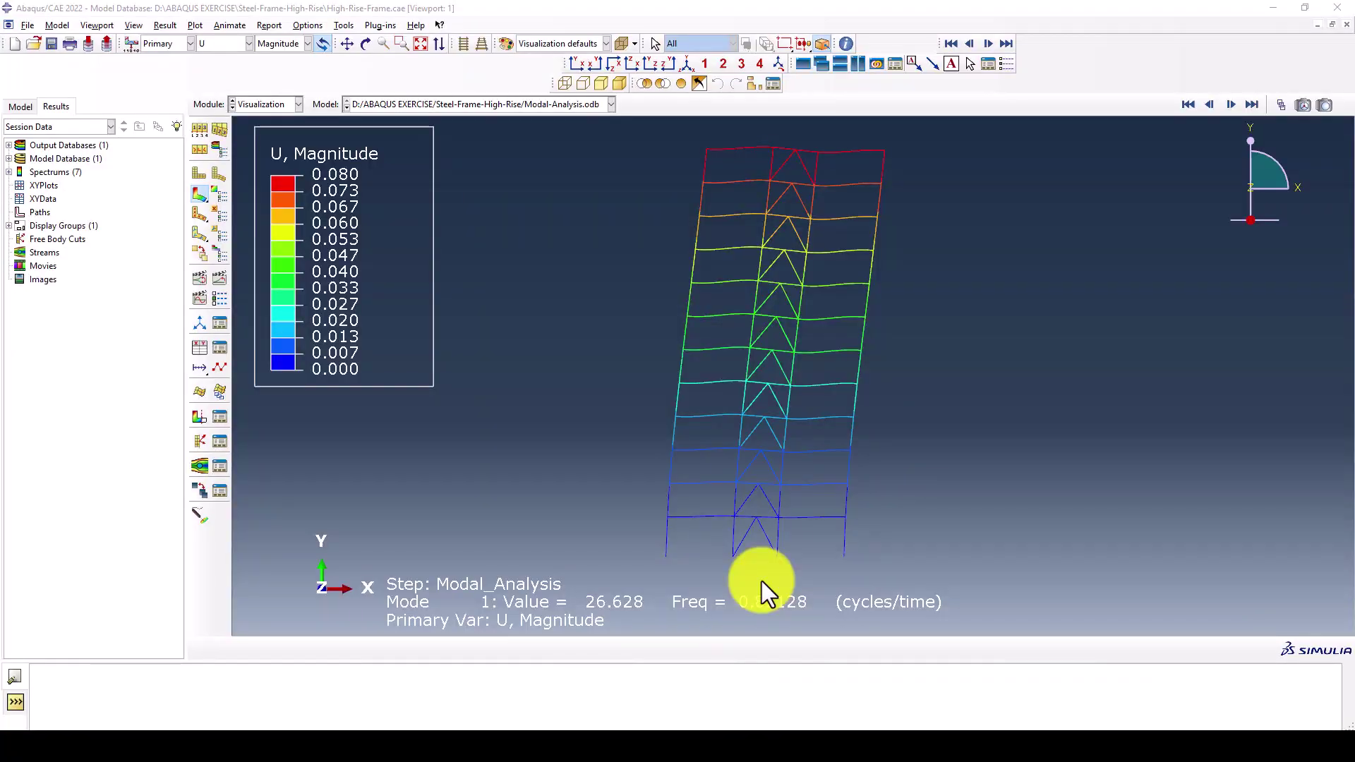
Switch to the Word specification and review its title and Modal Analysis section.
{"action": "key", "text": "alt+Tab"}
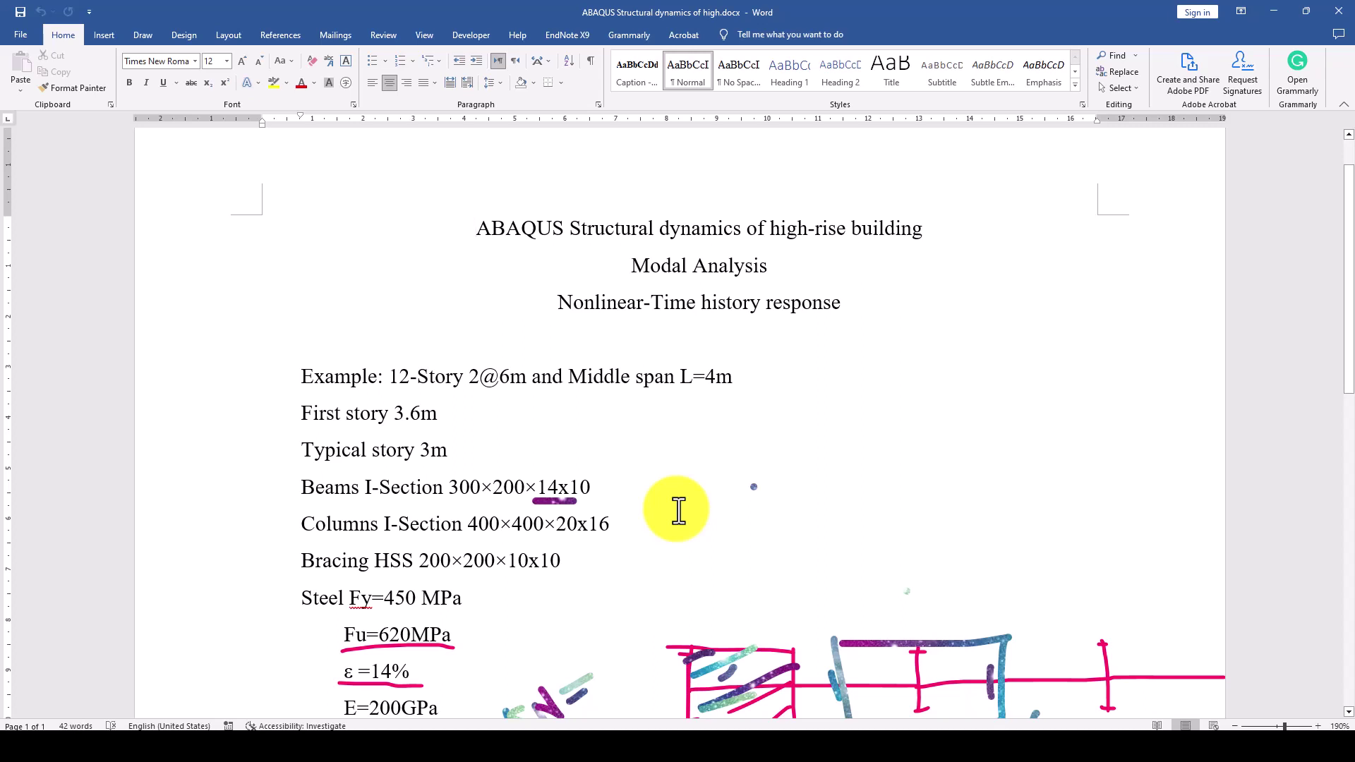
{"action": "left_click_drag", "start_coordinate": [929, 230], "coordinate": [493, 224]}
{"action": "left_click", "coordinate": [640, 266]}
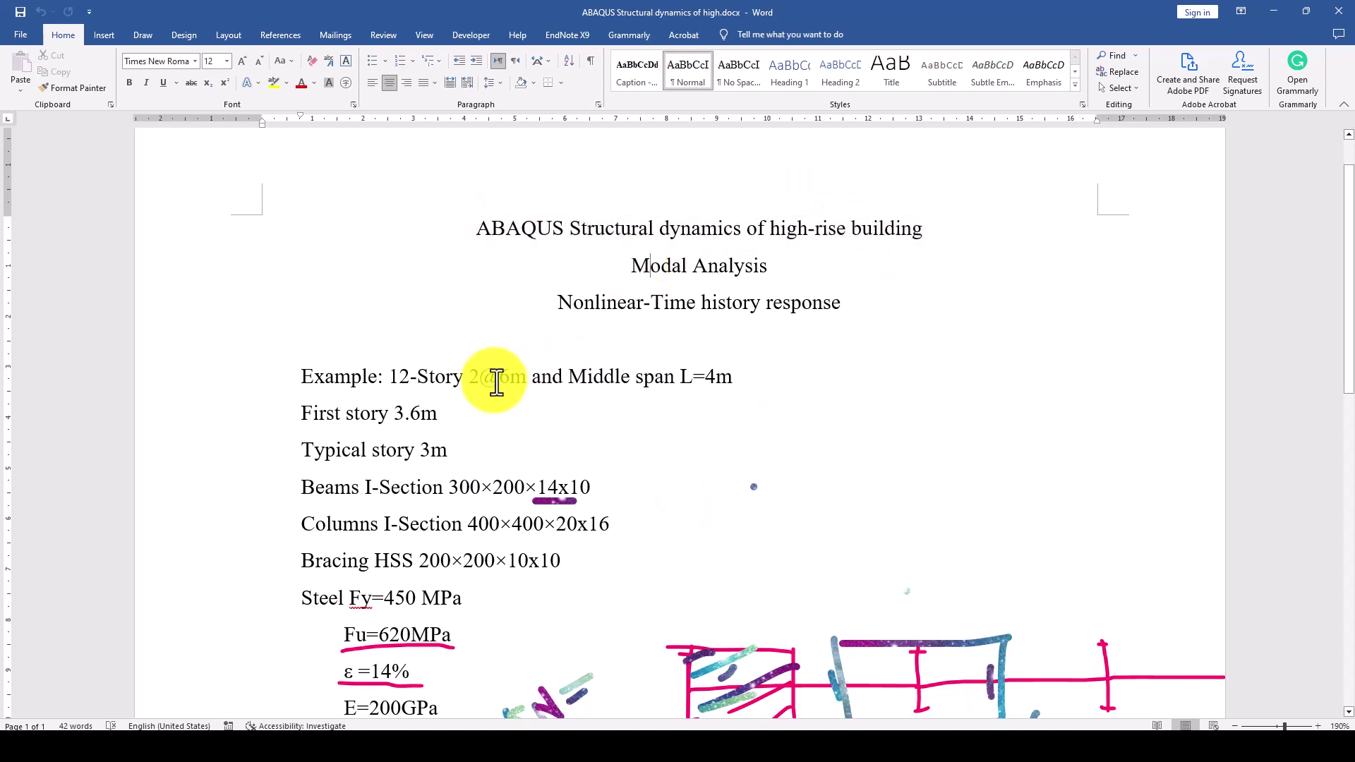
{"action": "scroll", "coordinate": [478, 383], "scroll_direction": "down", "scroll_amount": 2}
{"action": "left_click_drag", "start_coordinate": [303, 312], "coordinate": [462, 534]}
{"action": "left_click_drag", "start_coordinate": [630, 202], "coordinate": [801, 212]}
Scroll down the specification to review the live load and dead load lines.
{"action": "scroll", "coordinate": [729, 404], "scroll_direction": "down", "scroll_amount": 4}
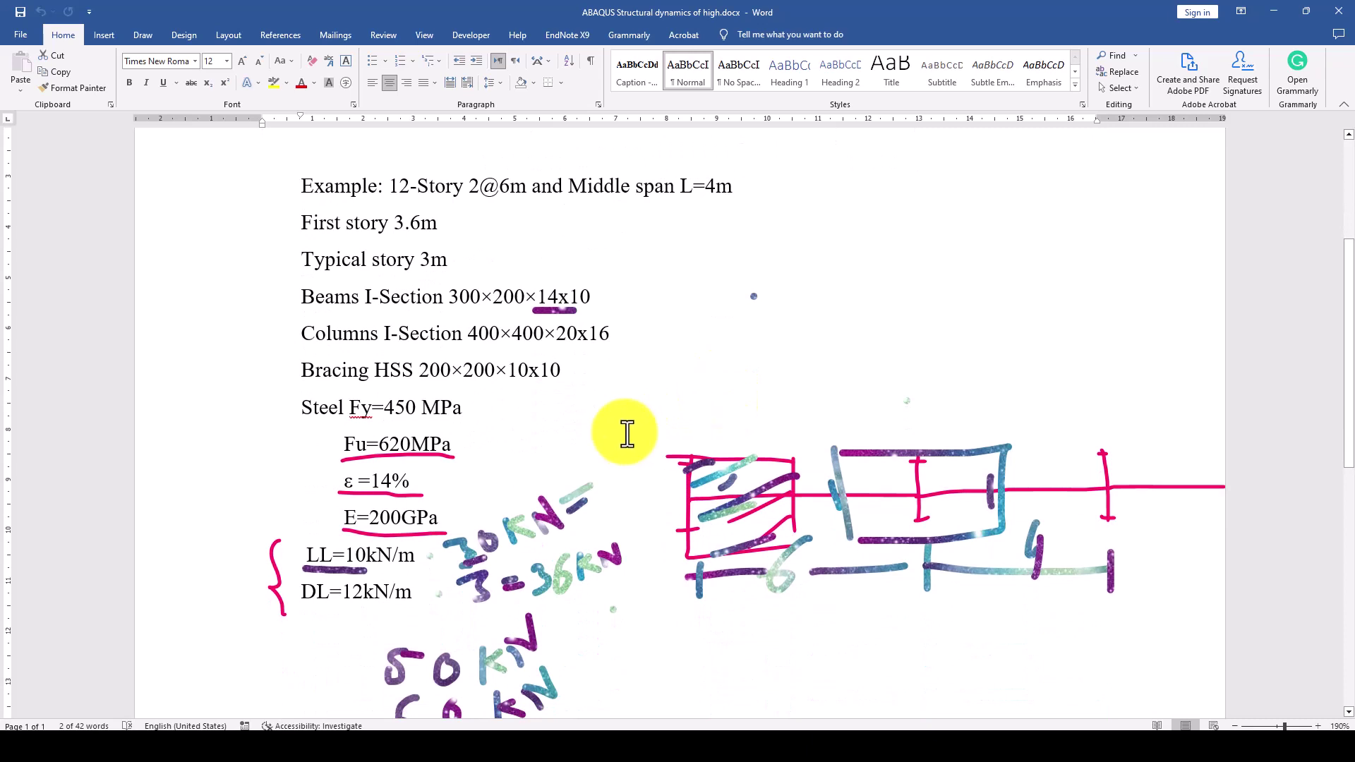
{"action": "scroll", "coordinate": [614, 459], "scroll_direction": "down", "scroll_amount": 4}
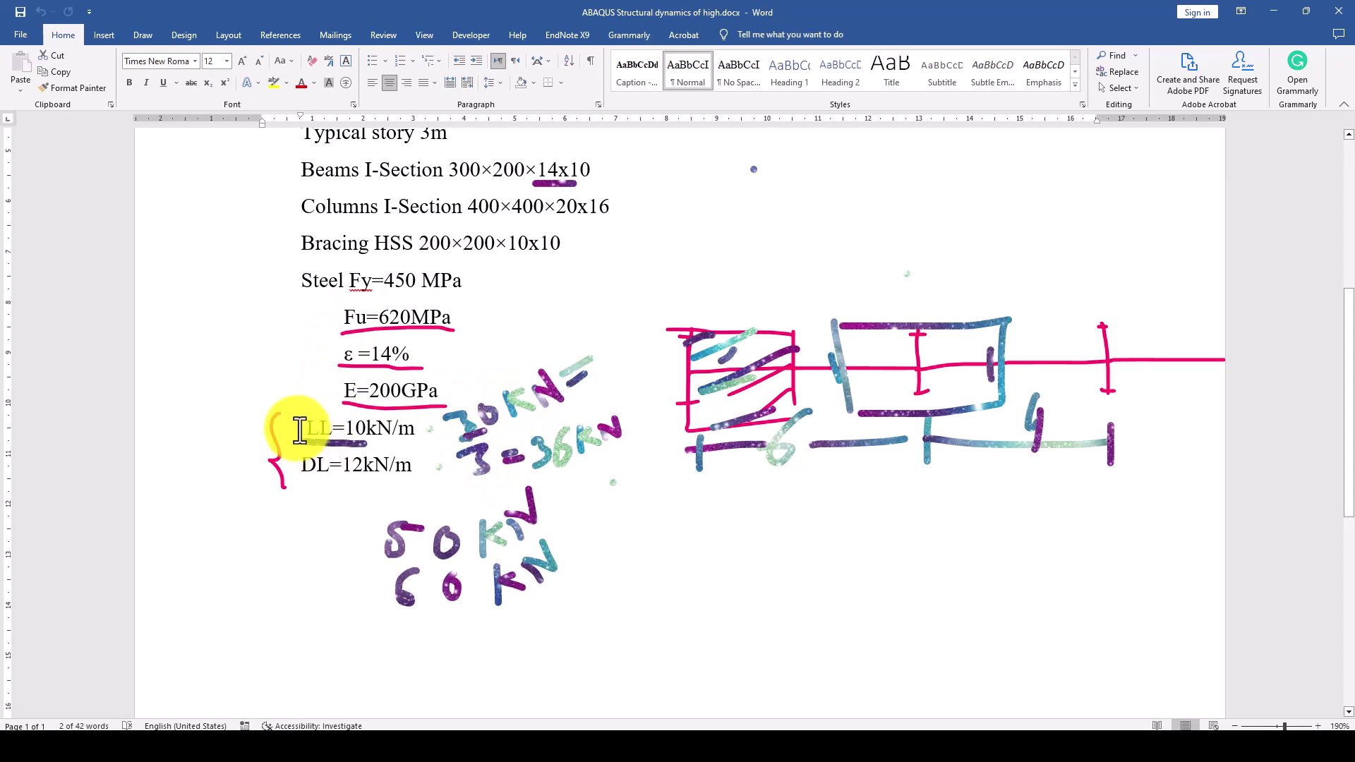
{"action": "mouse_move", "coordinate": [313, 431]}
{"action": "left_mouse_down"}
{"action": "mouse_move", "coordinate": [423, 426]}
{"action": "mouse_move", "coordinate": [351, 454]}
{"action": "mouse_move", "coordinate": [311, 432]}
{"action": "mouse_move", "coordinate": [403, 438]}
{"action": "mouse_move", "coordinate": [315, 475]}
{"action": "mouse_move", "coordinate": [403, 463]}
{"action": "mouse_move", "coordinate": [306, 485]}
{"action": "mouse_move", "coordinate": [413, 469]}
{"action": "mouse_move", "coordinate": [396, 508]}
{"action": "left_mouse_up"}
{"action": "left_click", "coordinate": [307, 468]}
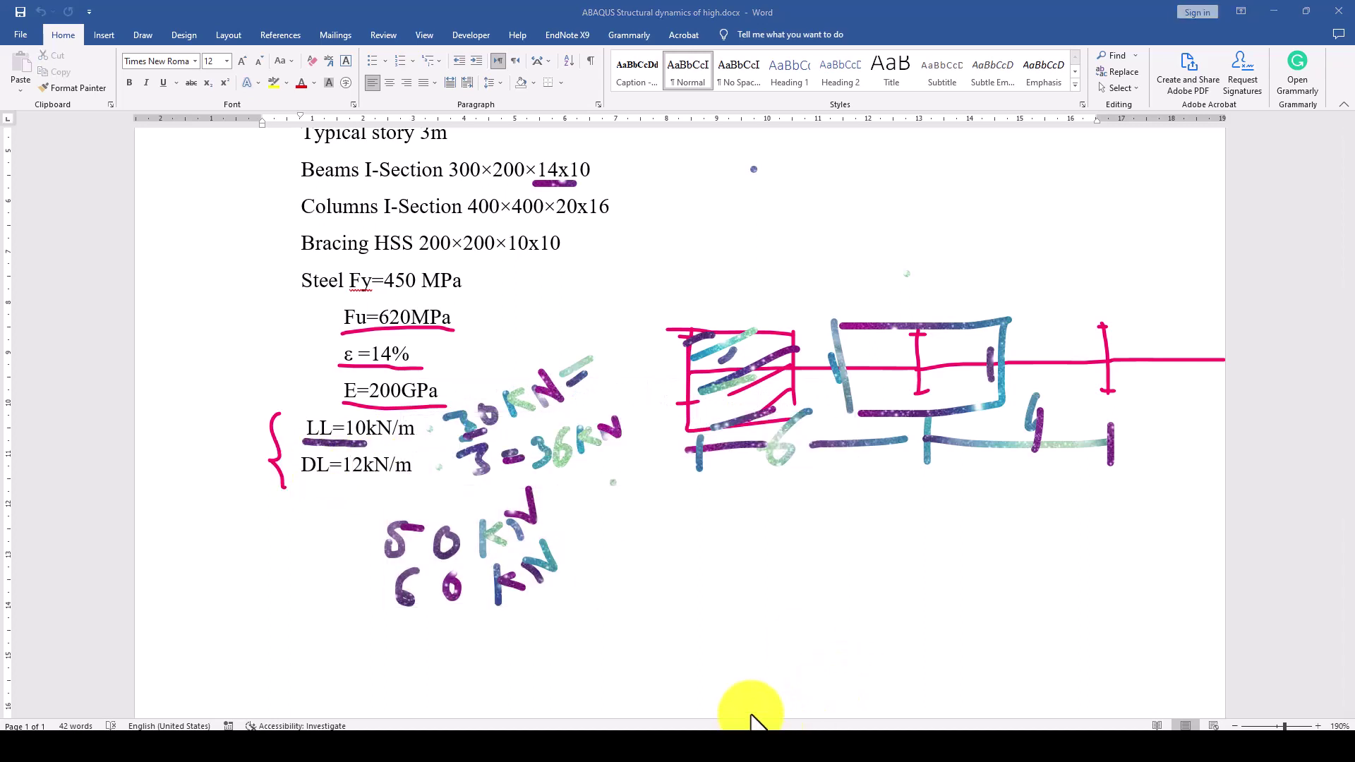
{"action": "right_click", "coordinate": [754, 719]}
Open Kobe-EQ.xlsx and move the Kobe acceleration chart up and right.
{"action": "left_click", "coordinate": [723, 465]}
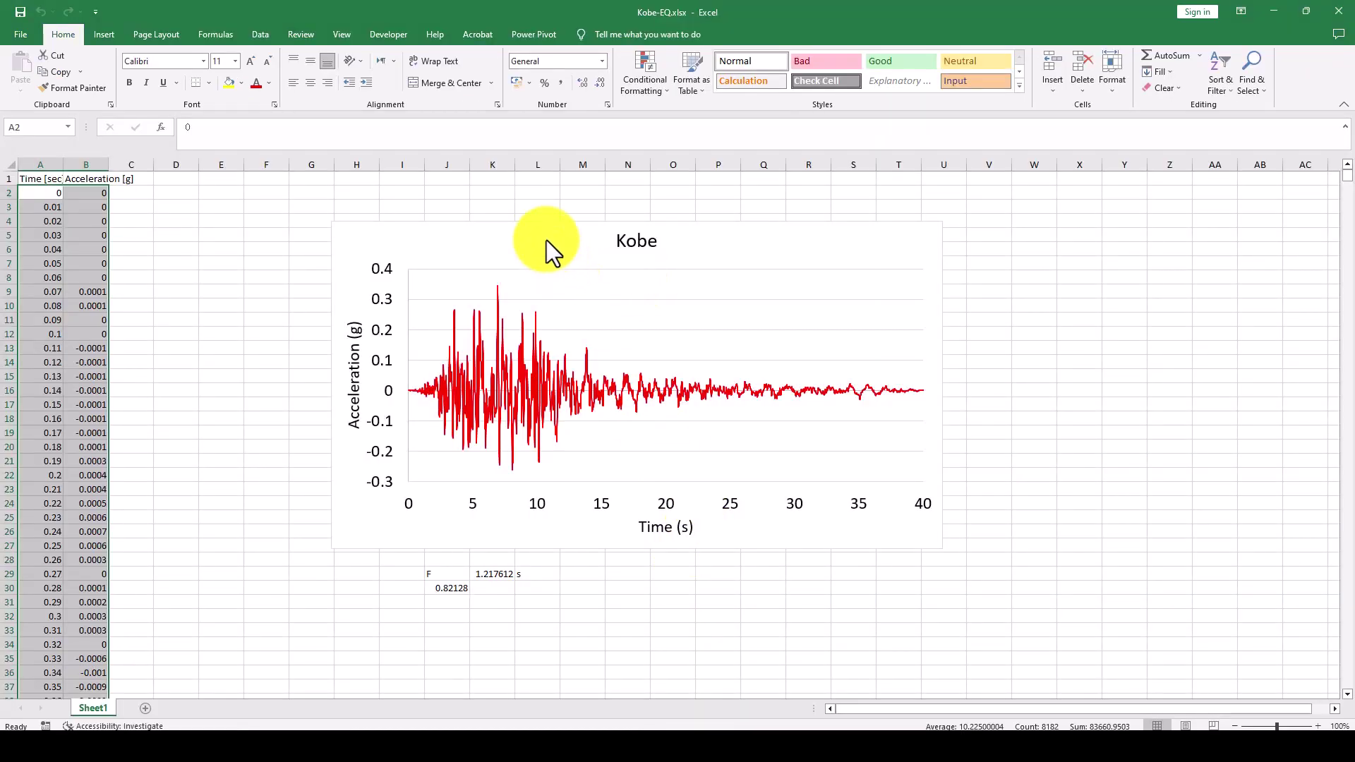
{"action": "left_click_drag", "start_coordinate": [546, 240], "coordinate": [577, 221]}
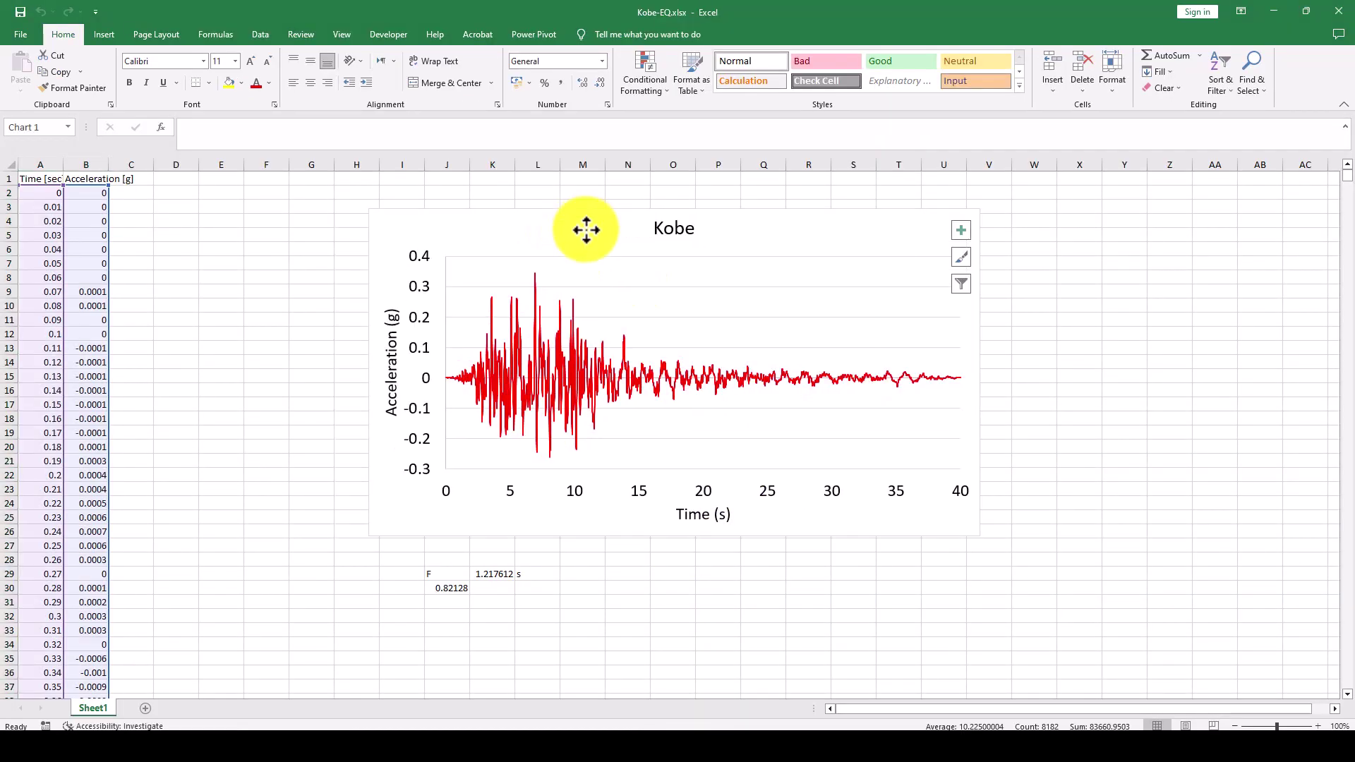
{"action": "left_click", "coordinate": [272, 384]}
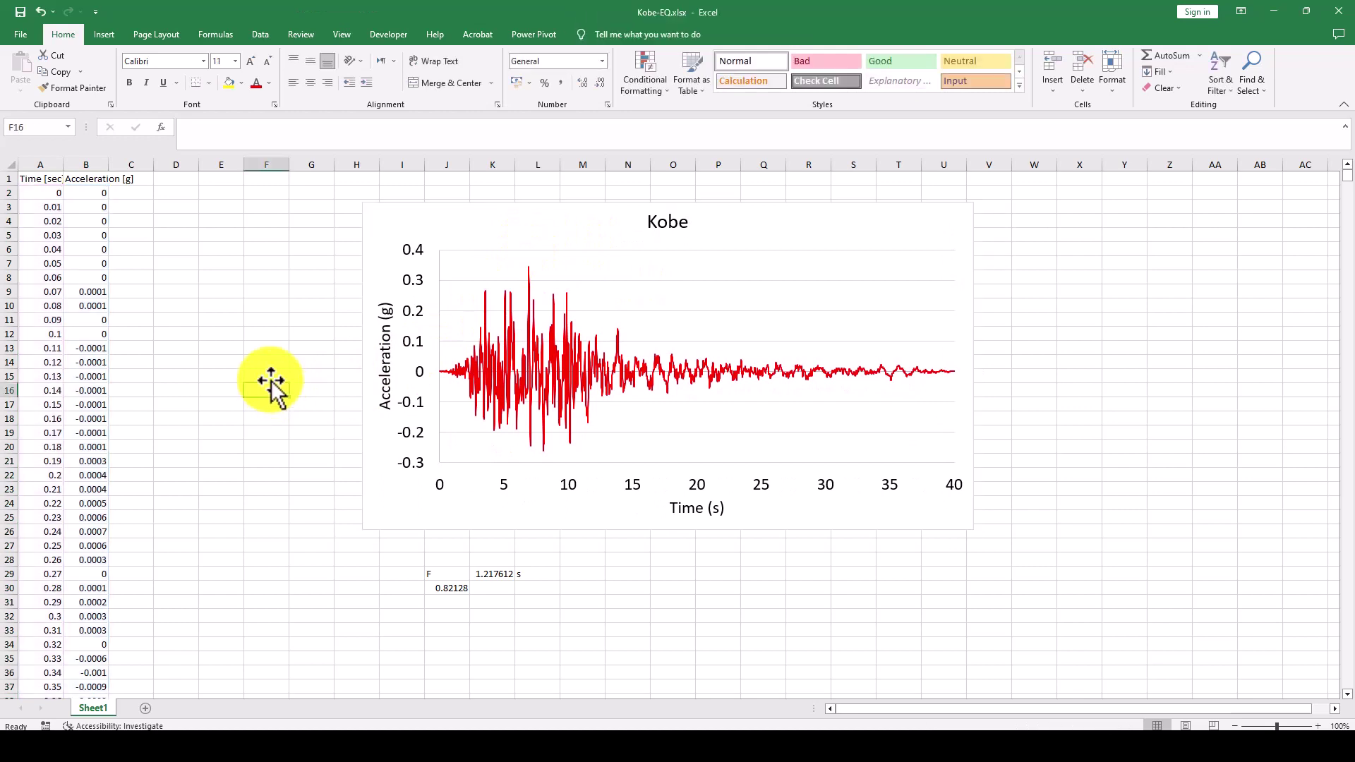
{"action": "left_click", "coordinate": [469, 347]}
{"action": "left_click", "coordinate": [281, 309]}
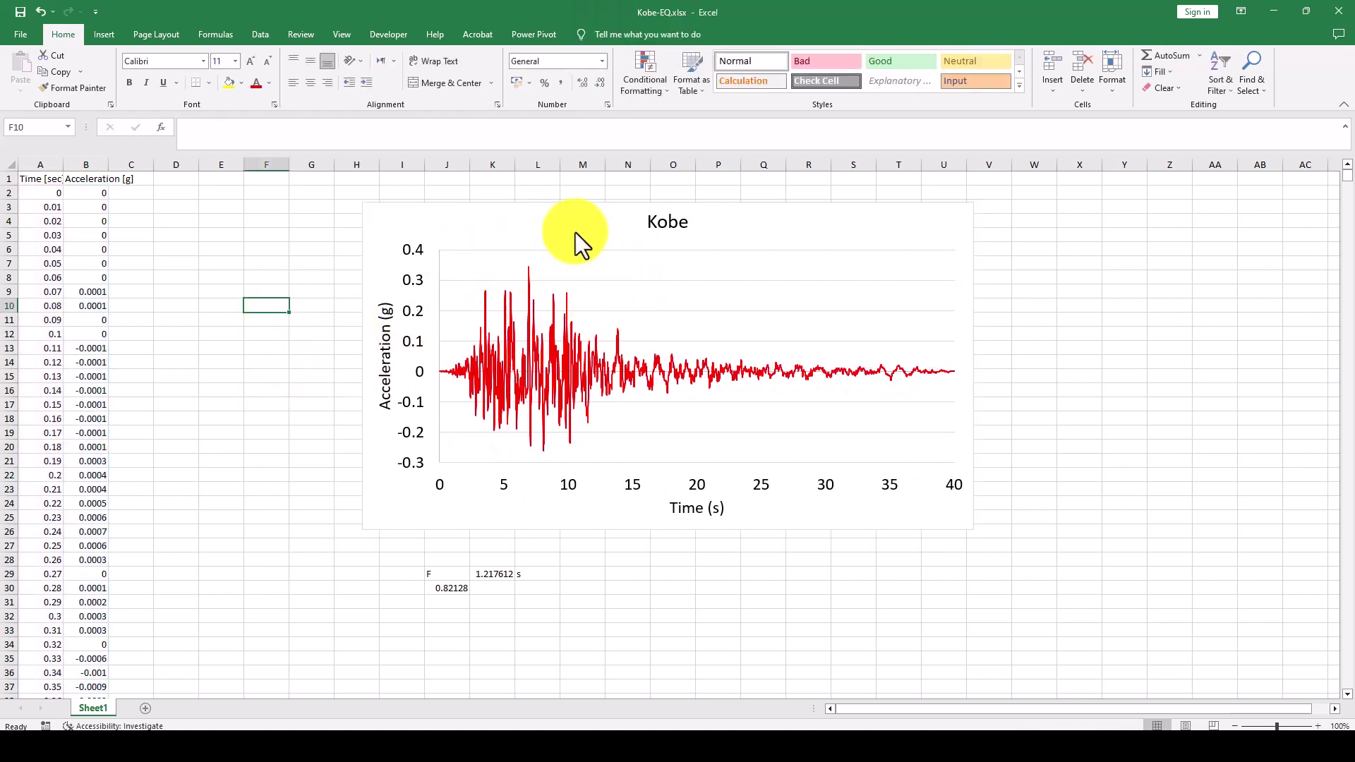
{"action": "left_click", "coordinate": [517, 378]}
{"action": "left_click", "coordinate": [545, 227]}
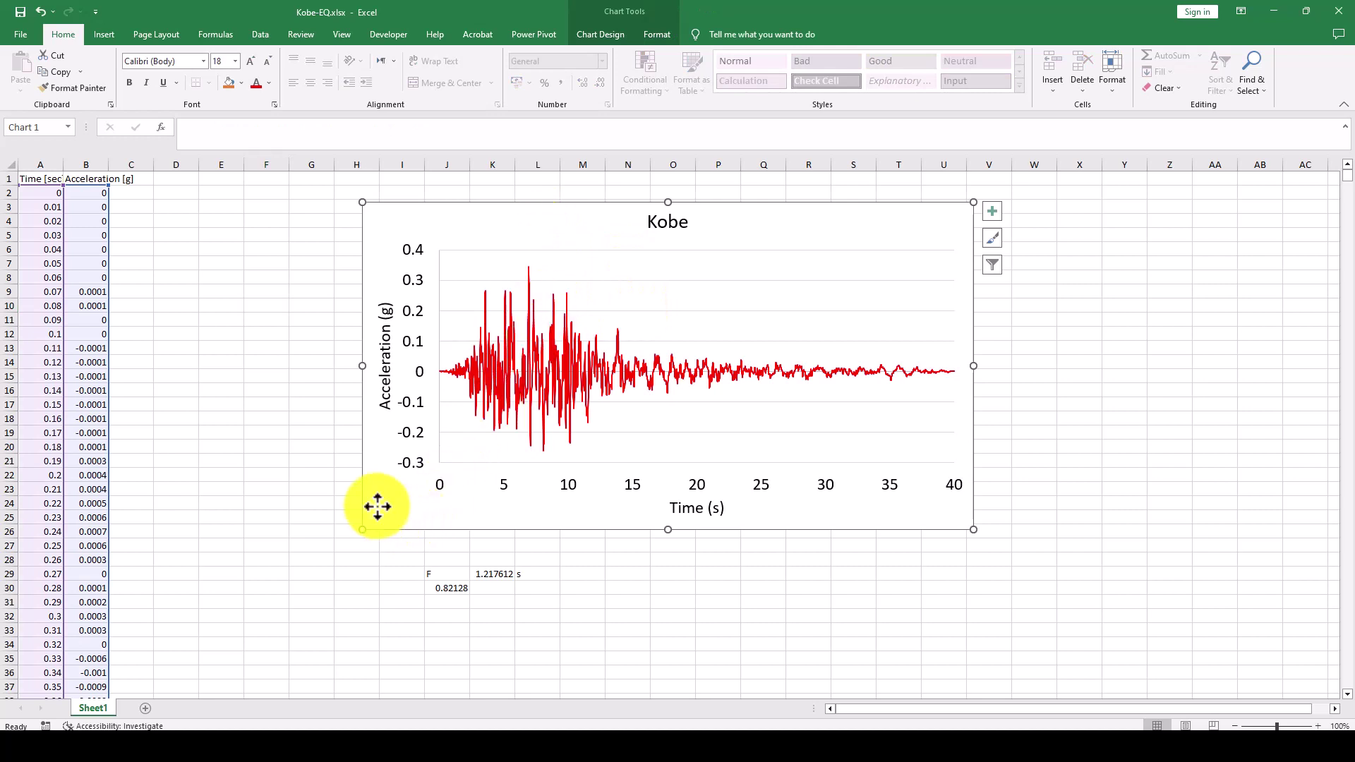
Enlarge the Kobe chart's plot area slightly up, left and right.
{"action": "left_click", "coordinate": [454, 266]}
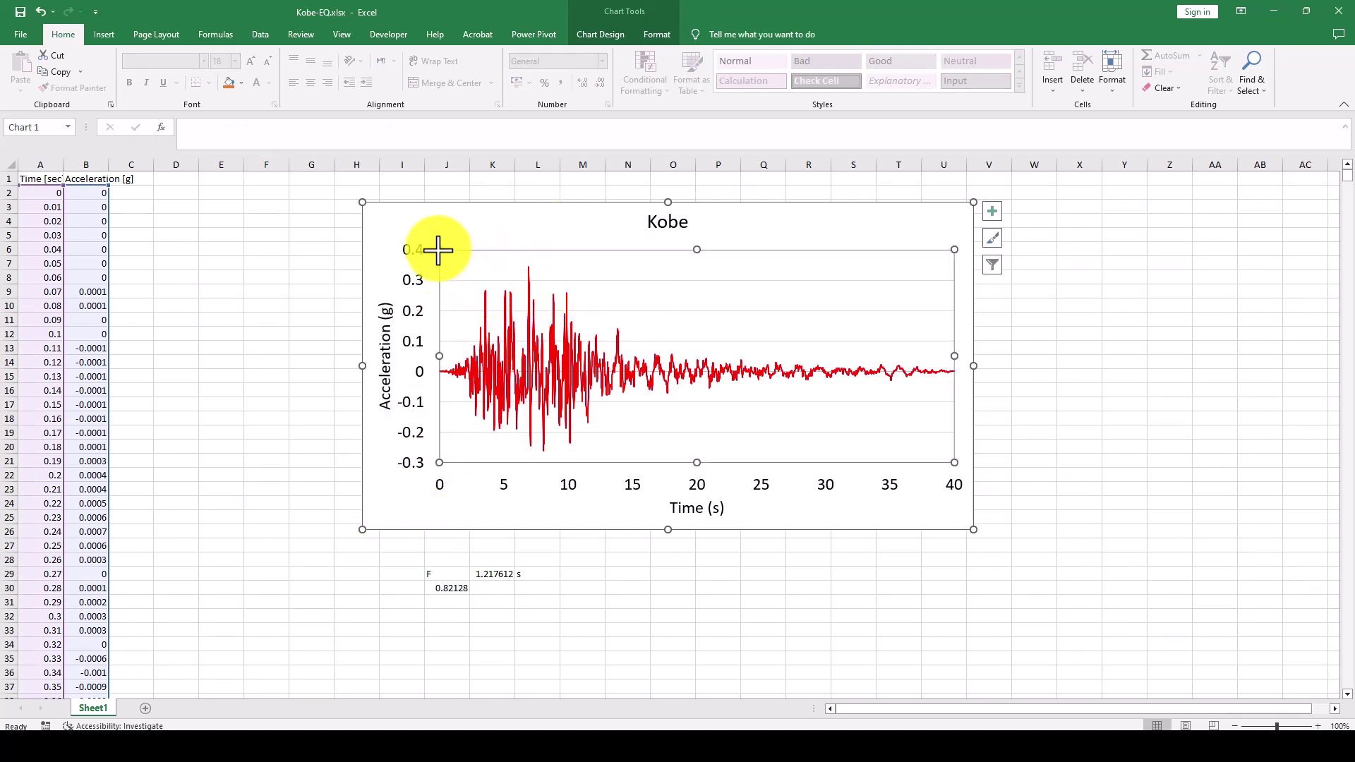
{"action": "left_click_drag", "start_coordinate": [438, 244], "coordinate": [428, 233]}
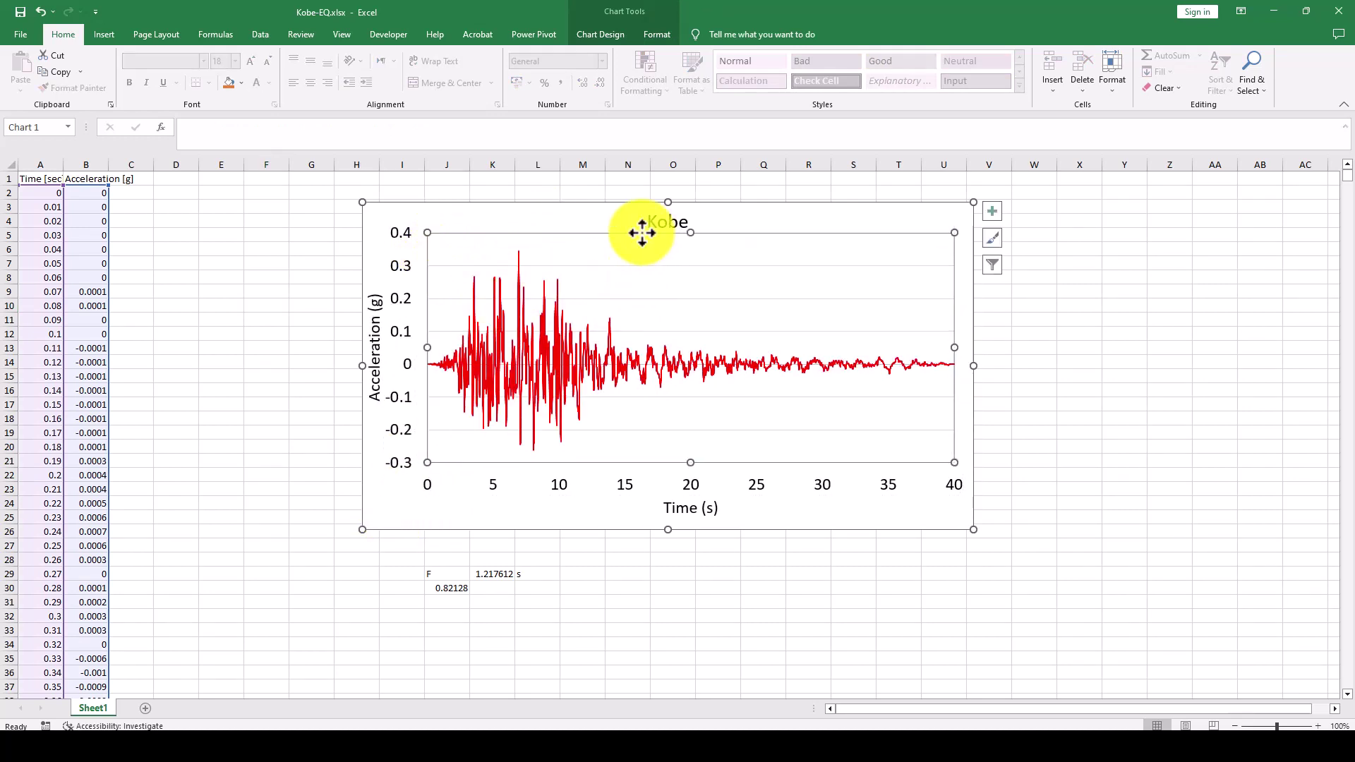
{"action": "left_click_drag", "start_coordinate": [638, 234], "coordinate": [642, 235]}
{"action": "left_click", "coordinate": [387, 561]}
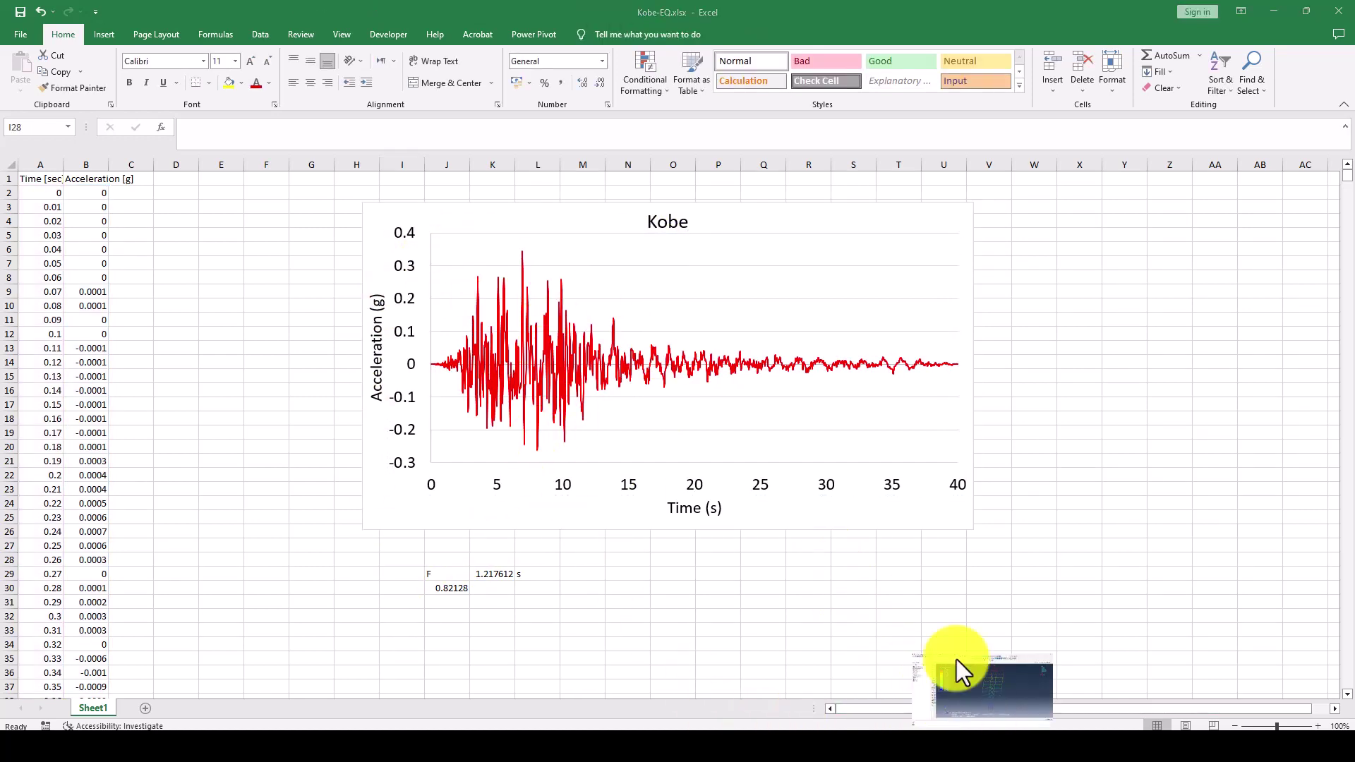
{"action": "left_click", "coordinate": [988, 741]}
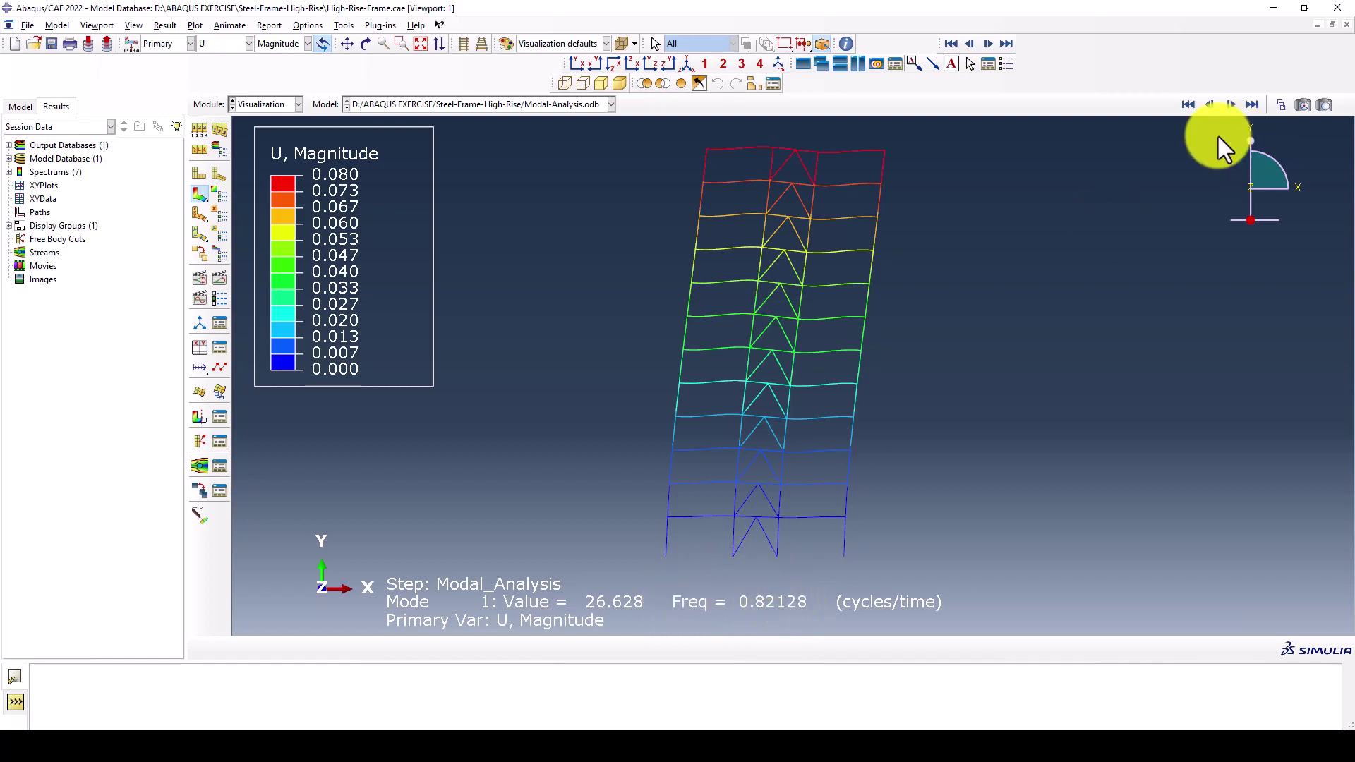
Step forward two frames to display Mode 3 at 6.0752 cycles/time.
{"action": "left_click", "coordinate": [1231, 108]}
{"action": "left_click", "coordinate": [1231, 107]}
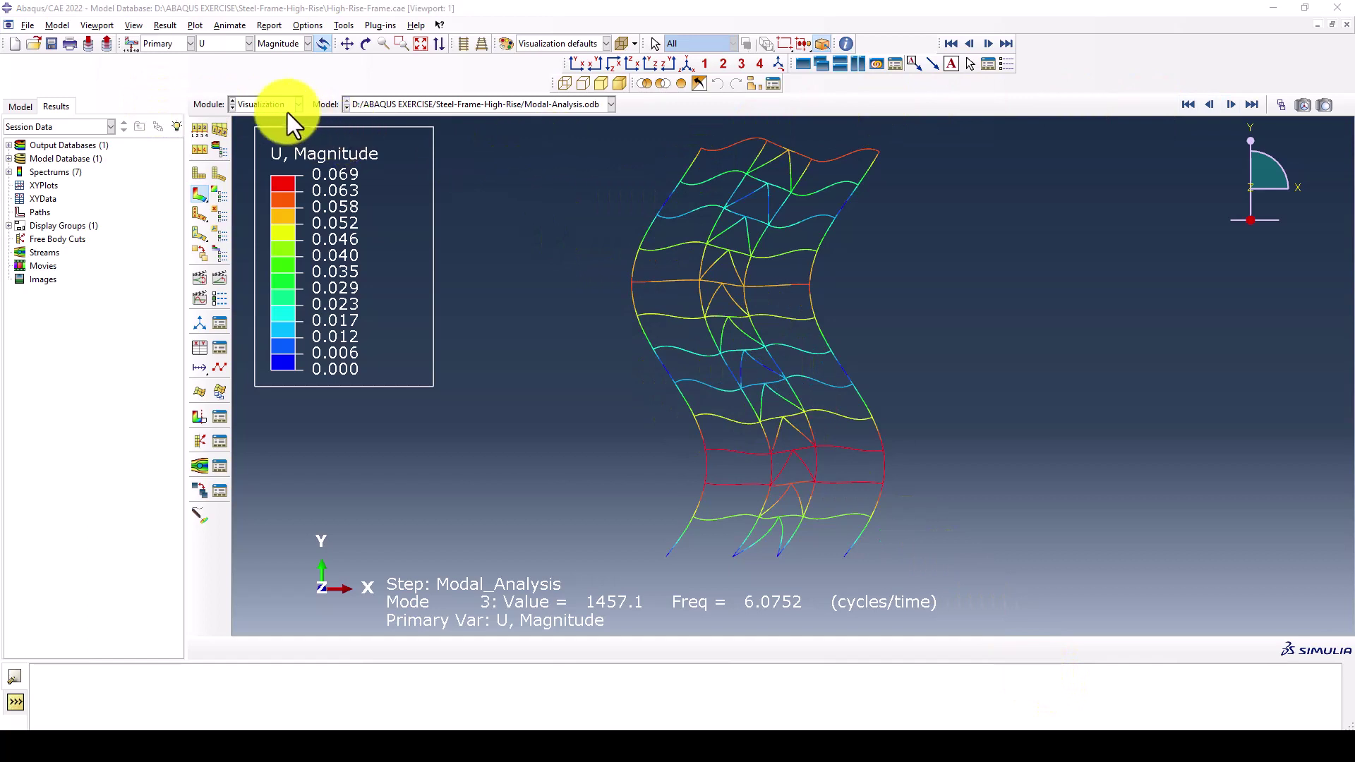
Copy Model-1 into a new model named Model-2.
{"action": "left_click", "coordinate": [20, 105]}
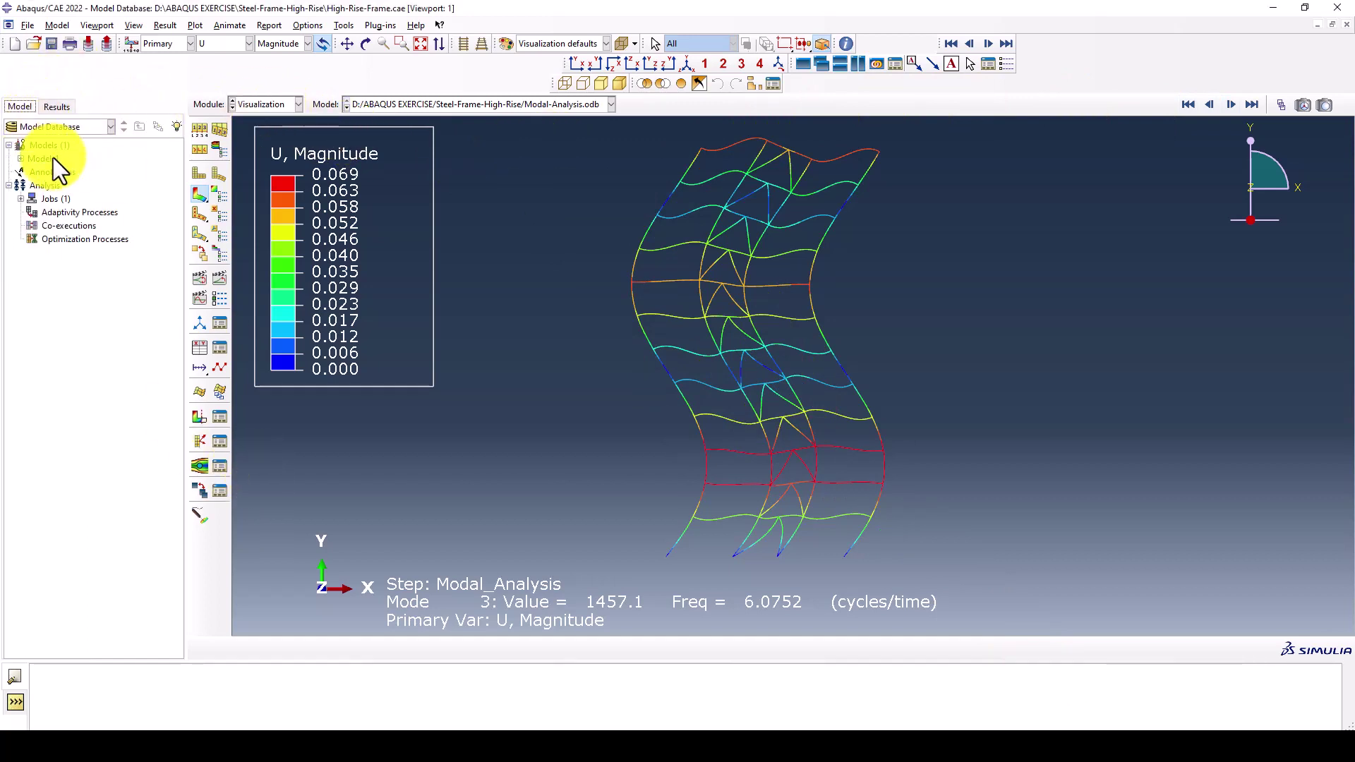
{"action": "right_click", "coordinate": [46, 158]}
{"action": "left_click", "coordinate": [71, 181]}
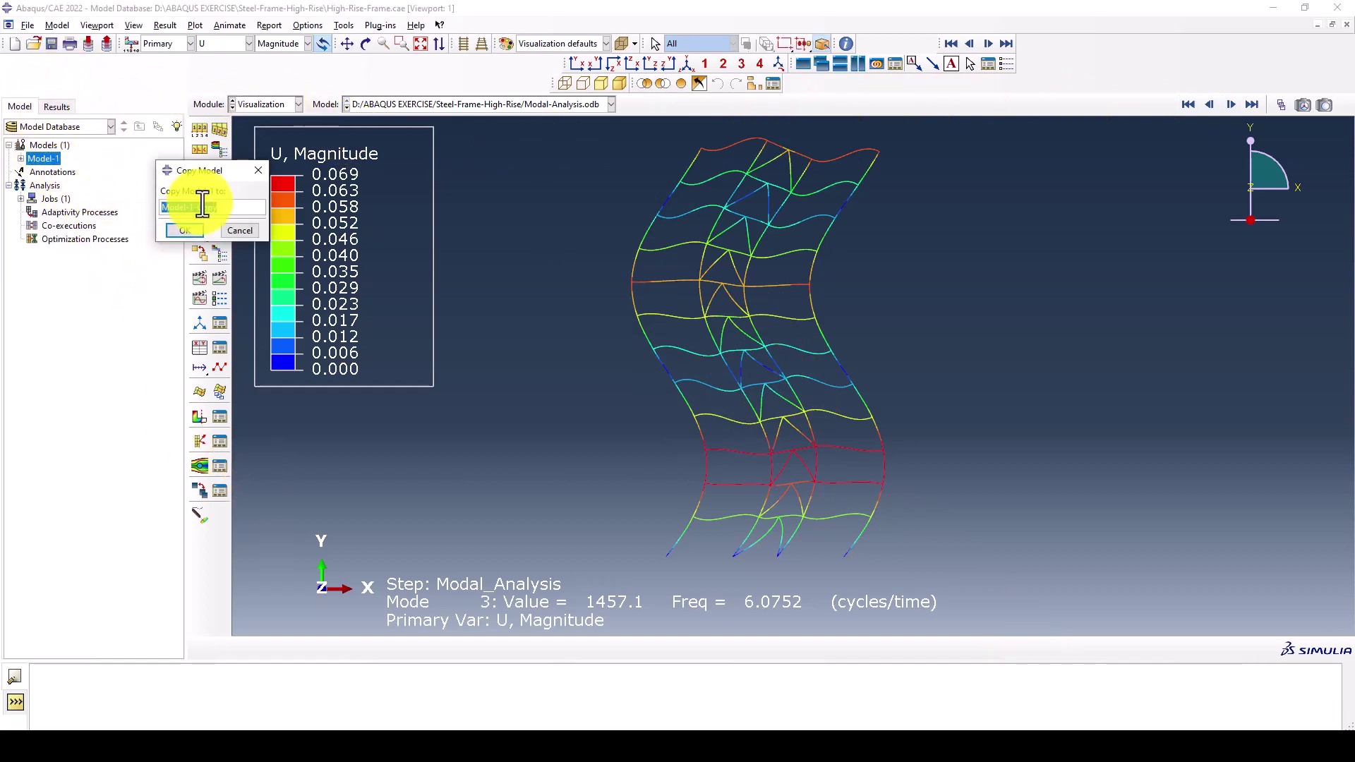
{"action": "left_click_drag", "start_coordinate": [340, 251], "coordinate": [319, 248]}
{"action": "key", "text": "BackSpace"}
{"action": "key", "text": "BackSpace"}
{"action": "key", "text": "BackSpace"}
{"action": "type", "text": "2"}
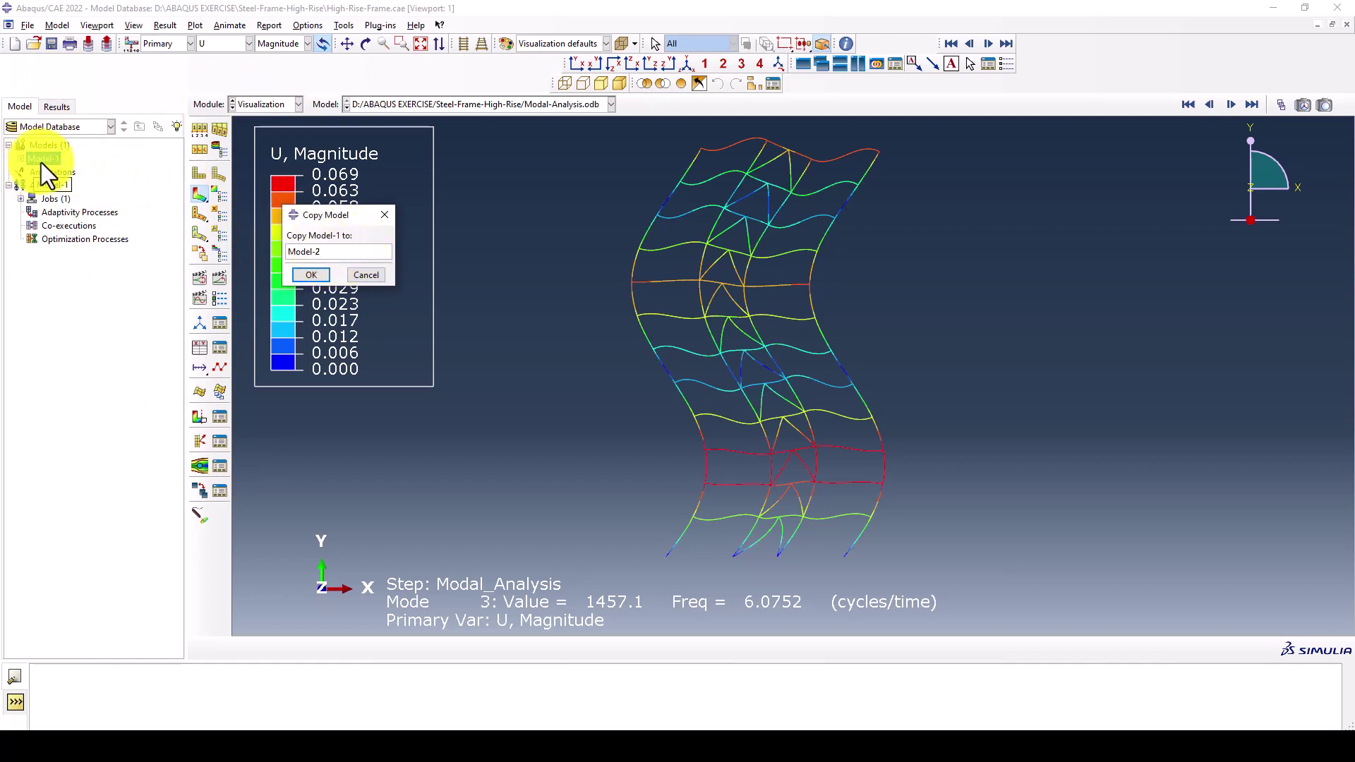
{"action": "left_click", "coordinate": [317, 274]}
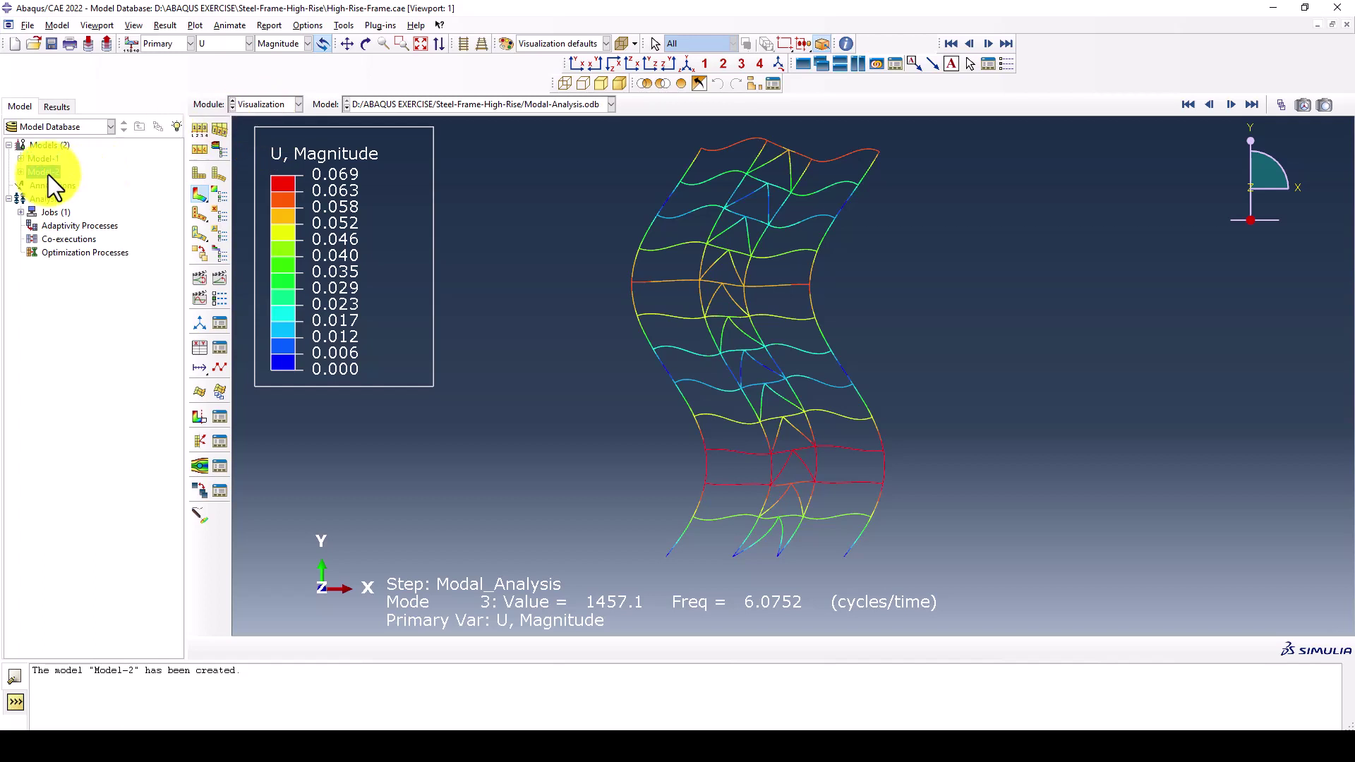
Switch to the Step module and delete the Modal_Analysis step.
{"action": "left_click", "coordinate": [253, 104]}
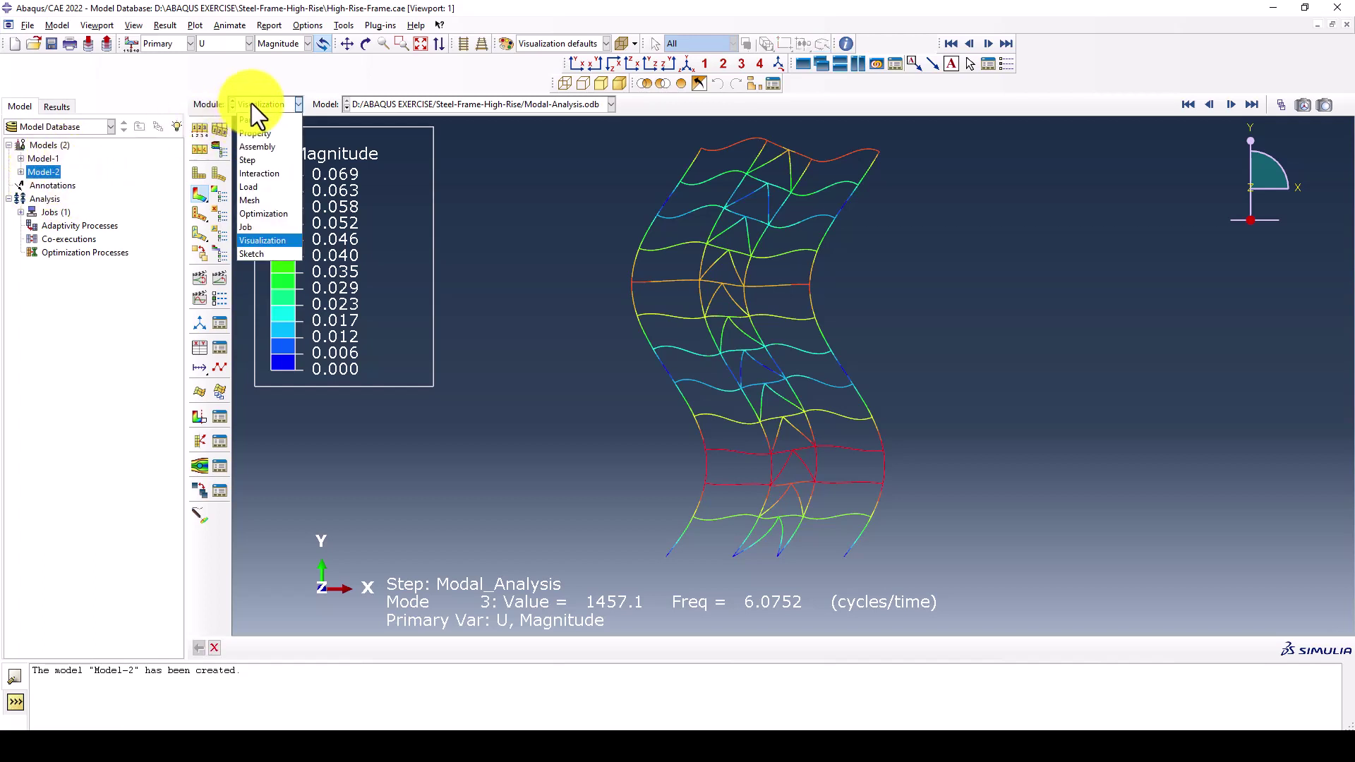
{"action": "left_click", "coordinate": [272, 160]}
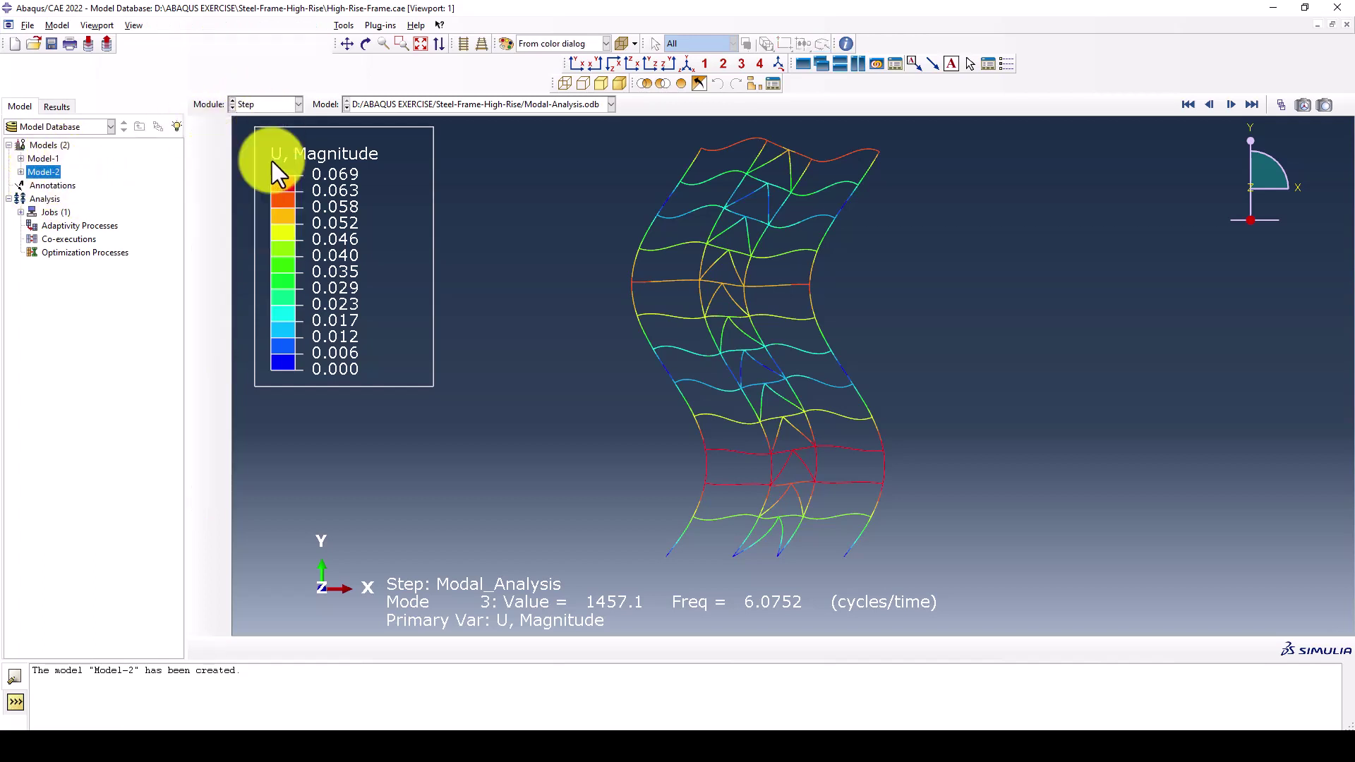
{"action": "left_click", "coordinate": [261, 107]}
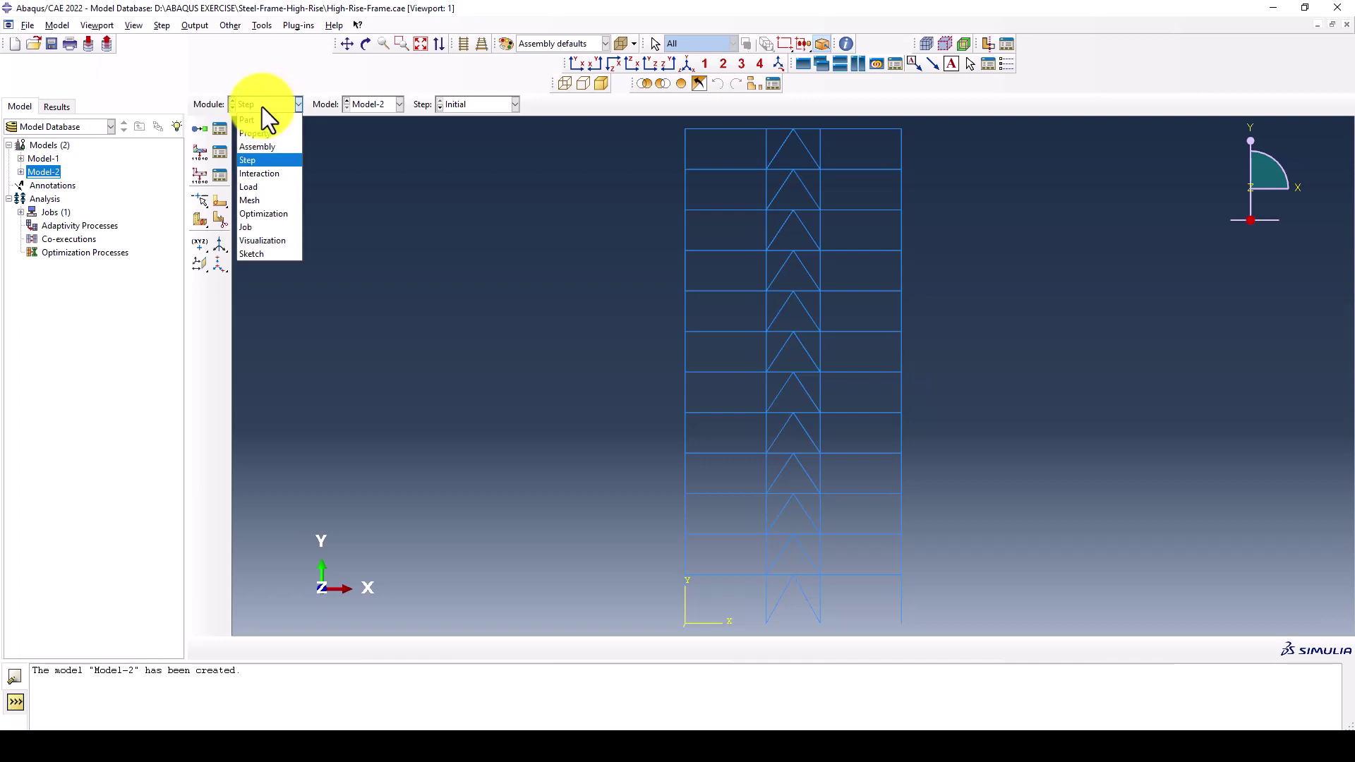
{"action": "left_click", "coordinate": [343, 99]}
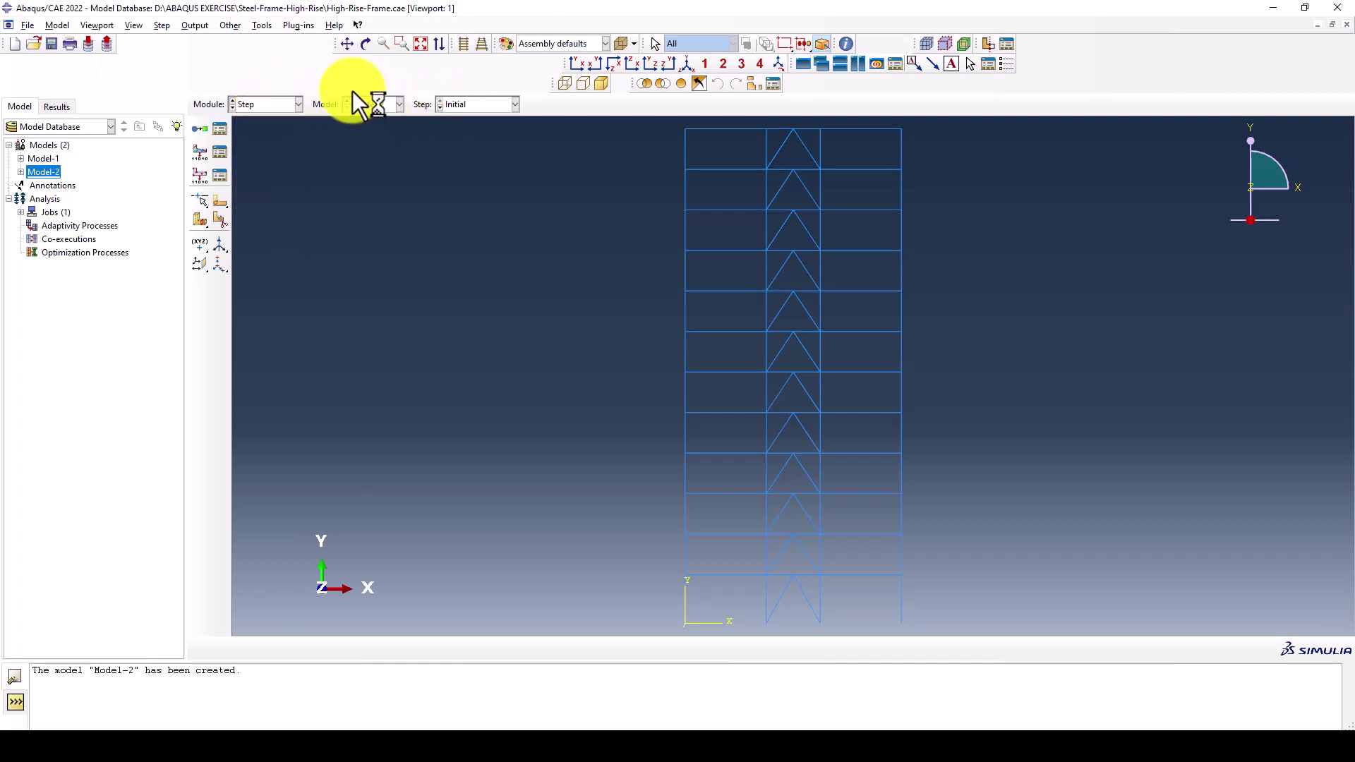
{"action": "left_click", "coordinate": [219, 128]}
{"action": "left_click", "coordinate": [370, 243]}
{"action": "left_click", "coordinate": [520, 468]}
{"action": "left_click", "coordinate": [570, 411]}
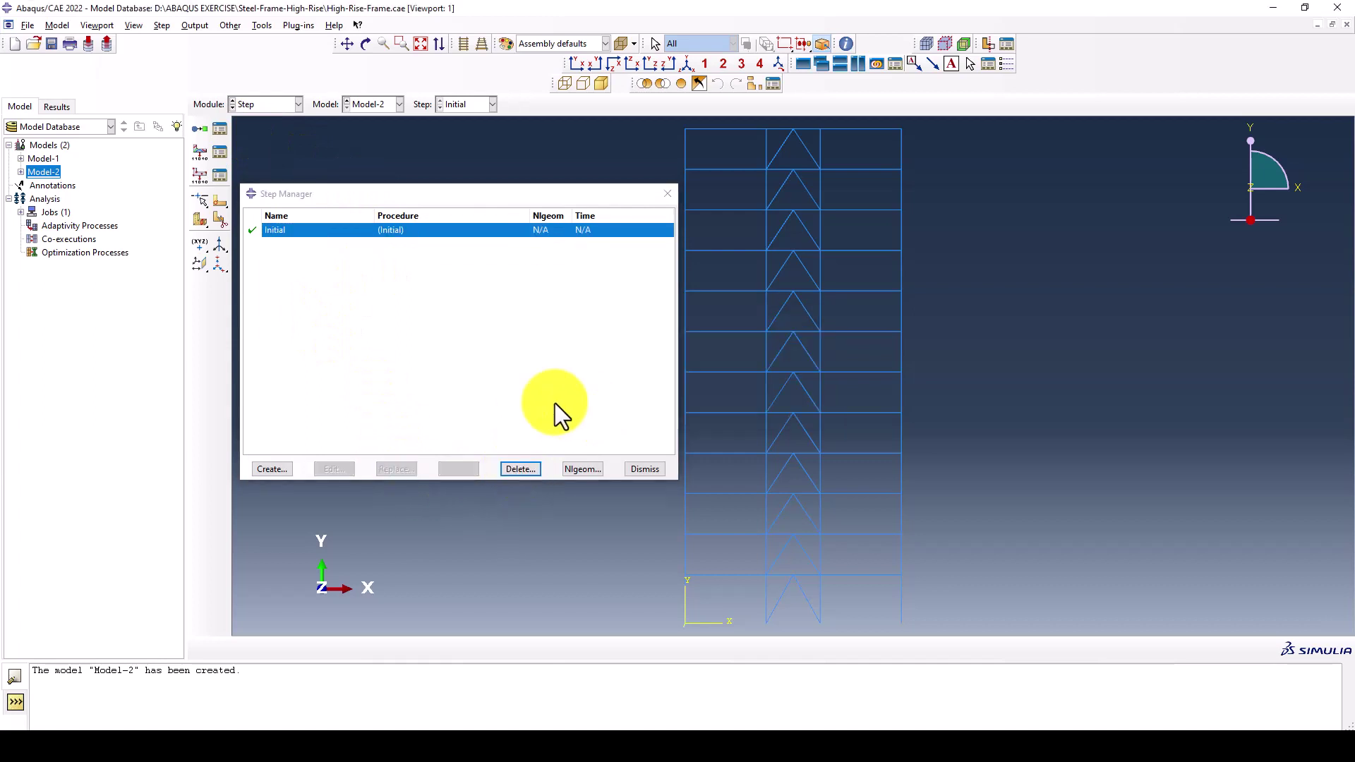
Create a Dynamic, Explicit step named NTH_Analysis.
{"action": "left_click", "coordinate": [272, 468]}
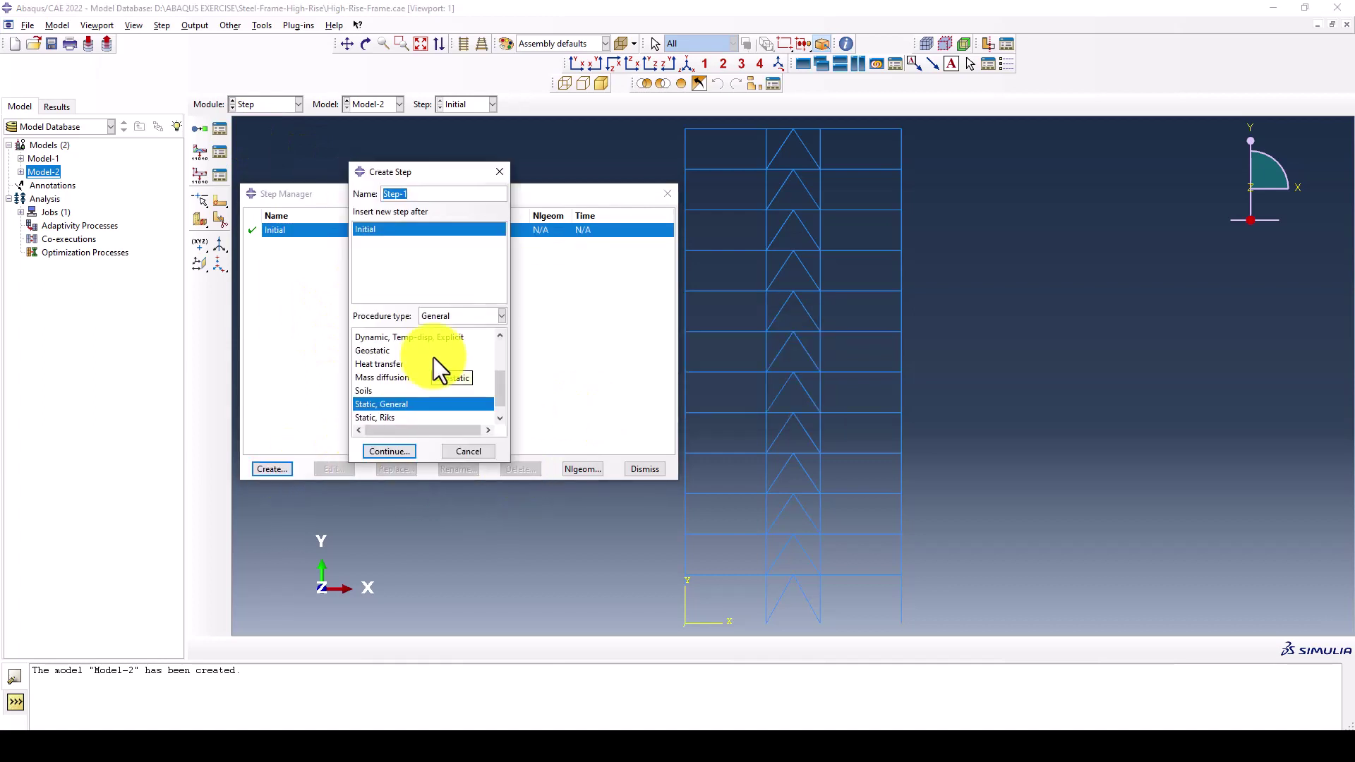
{"action": "type", "text": "NTH_N"}
{"action": "key", "text": "BackSpace"}
{"action": "type", "text": "an"}
{"action": "key", "text": "BackSpace"}
{"action": "key", "text": "BackSpace"}
{"action": "type", "text": "aNKA"}
{"action": "key", "text": "BackSpace"}
{"action": "key", "text": "BackSpace"}
{"action": "key", "text": "BackSpace"}
{"action": "key", "text": "BackSpace"}
{"action": "key", "text": "BackSpace"}
{"action": "type", "text": "_Analysis"}
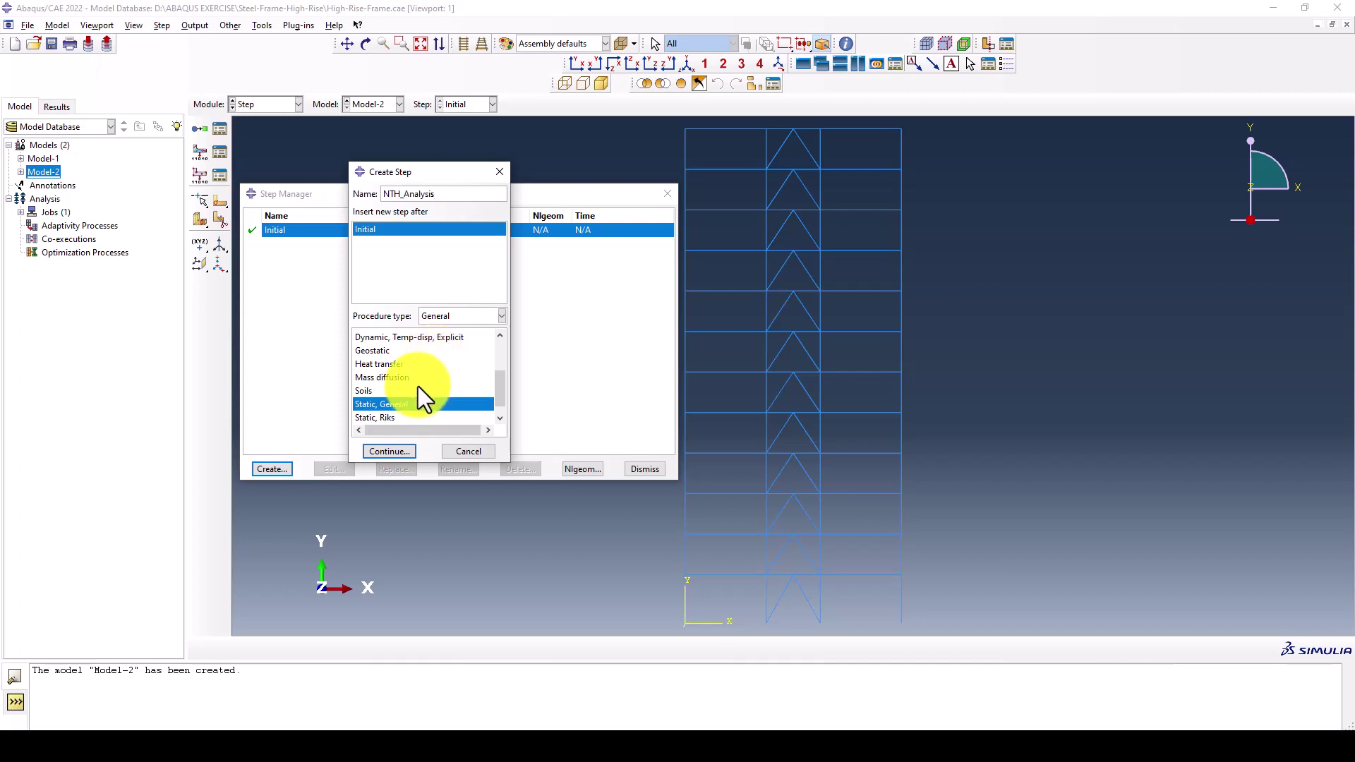
{"action": "scroll", "coordinate": [419, 387], "scroll_direction": "up", "scroll_amount": 2}
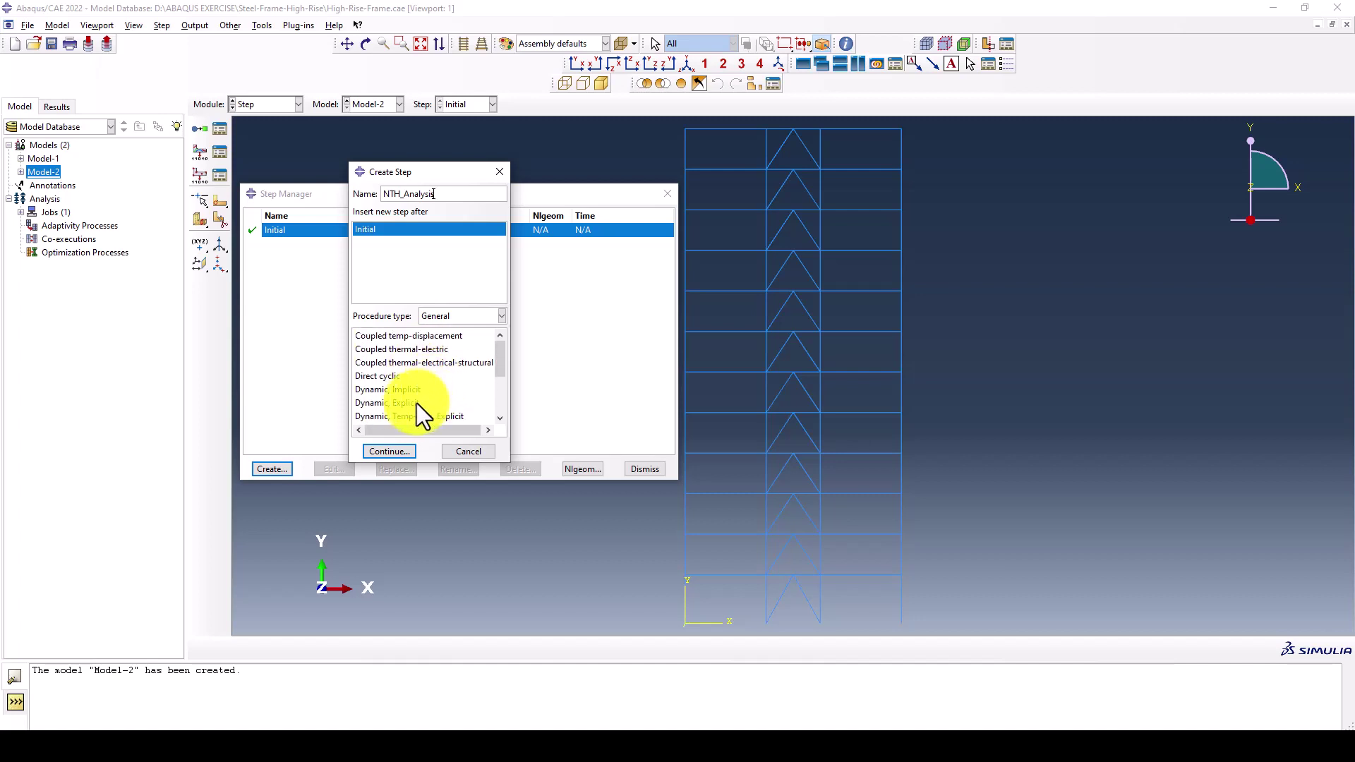
{"action": "left_click", "coordinate": [415, 402]}
{"action": "left_click", "coordinate": [387, 450]}
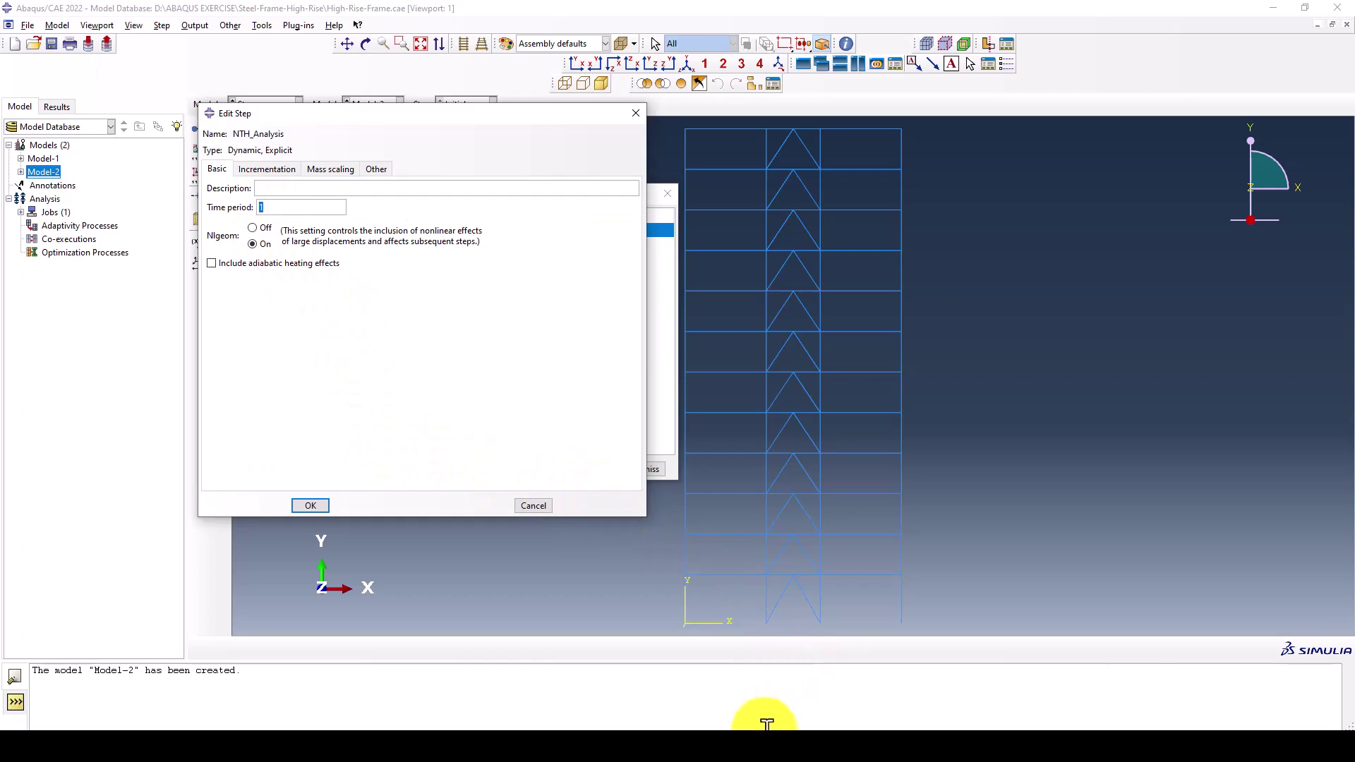
Copy the Kobe-EQ time and acceleration data in A2:B4092.
{"action": "left_click", "coordinate": [741, 709]}
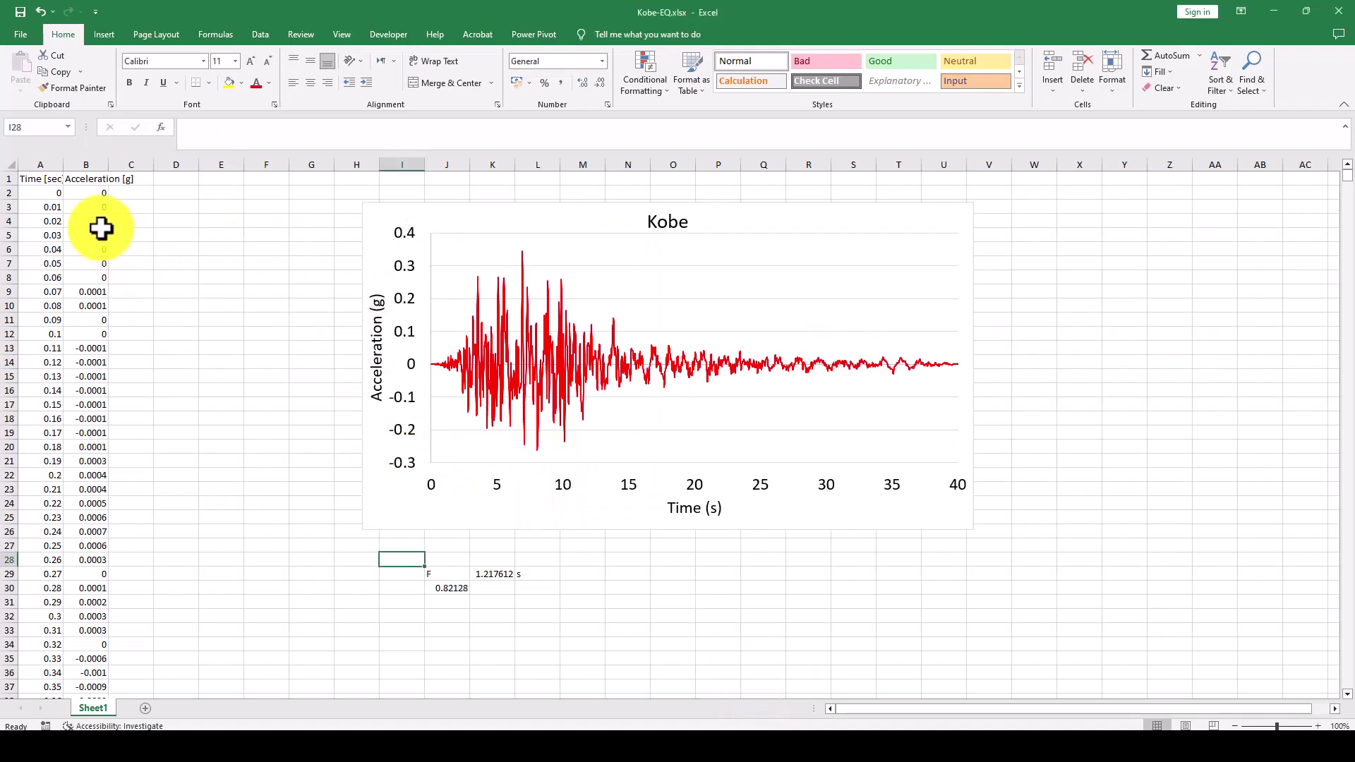
{"action": "left_click_drag", "start_coordinate": [51, 194], "coordinate": [71, 196]}
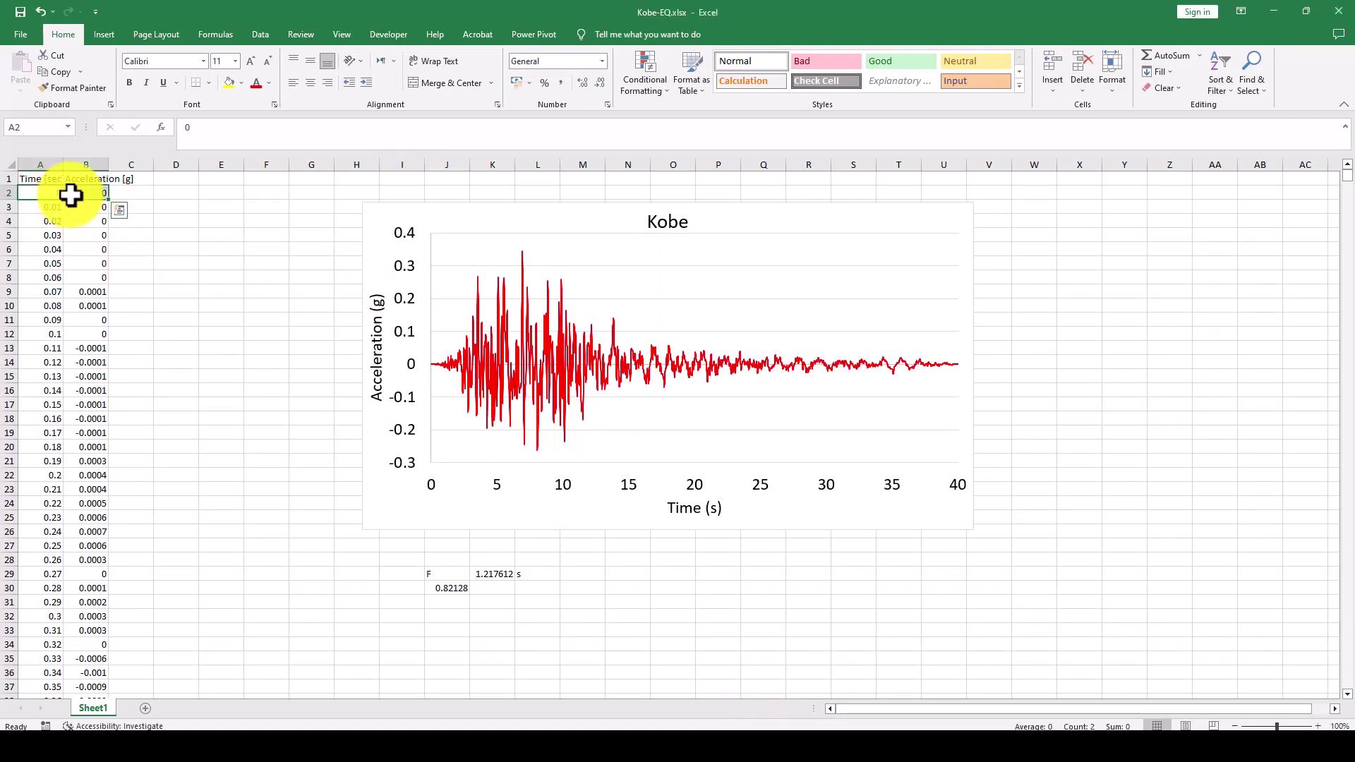
{"action": "key", "text": "ctrl+shift+Down"}
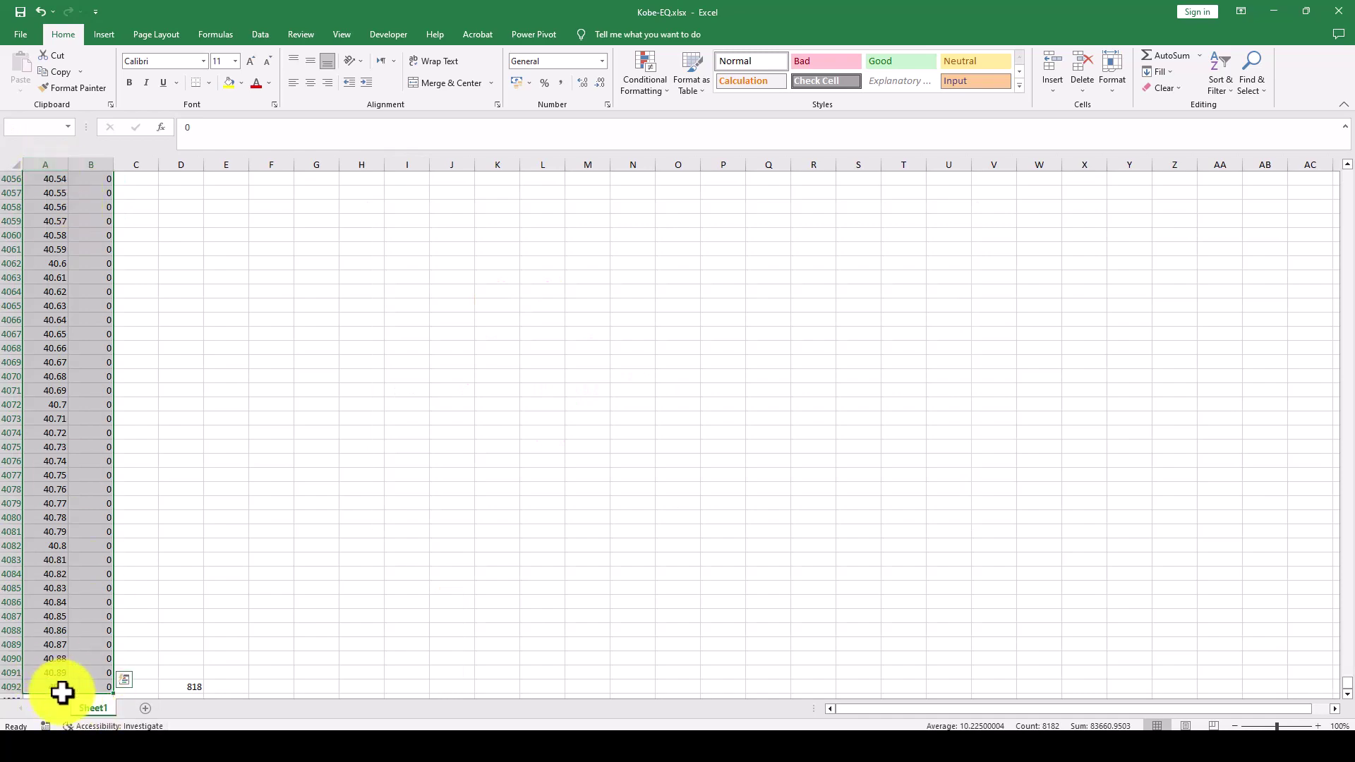
{"action": "key", "text": "ctrl+c"}
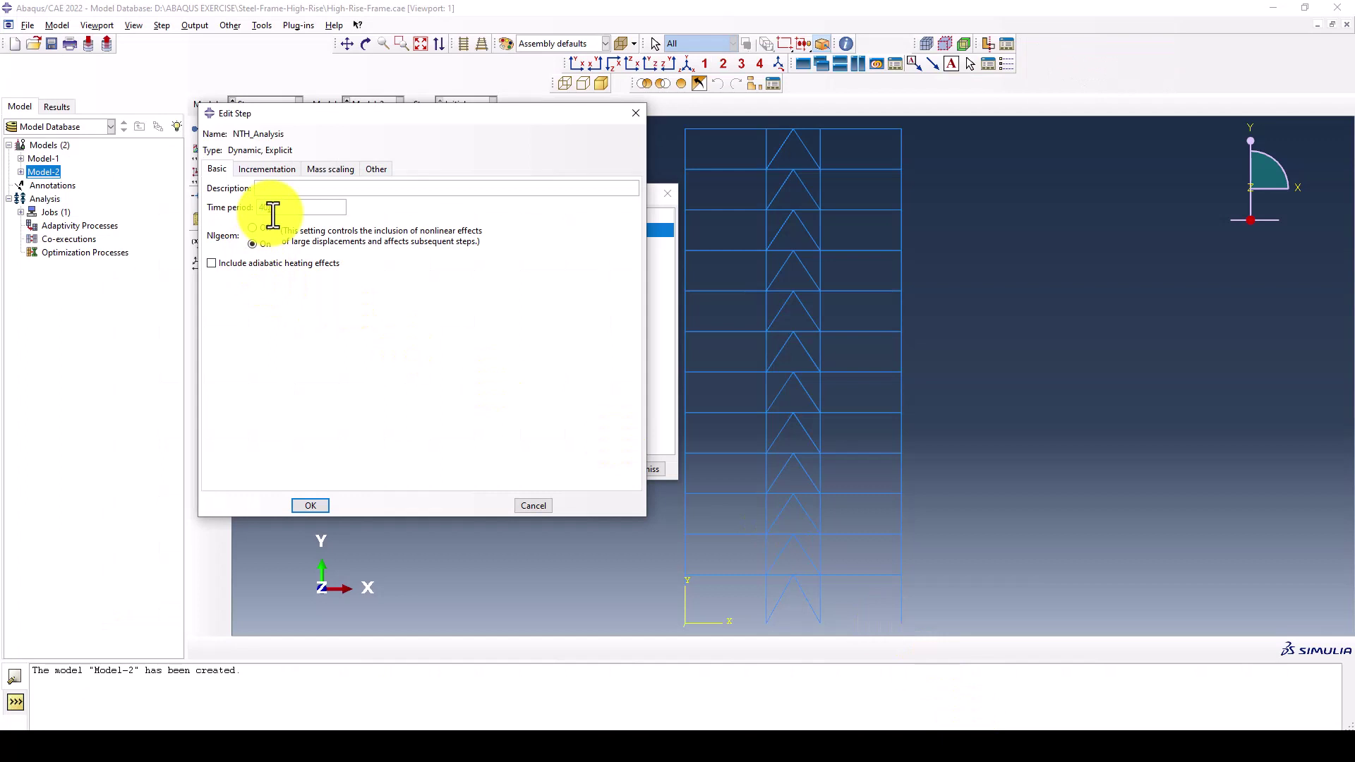
Save NTH_Analysis with its 40.9 time period and close the Step Manager.
{"action": "left_click", "coordinate": [265, 169]}
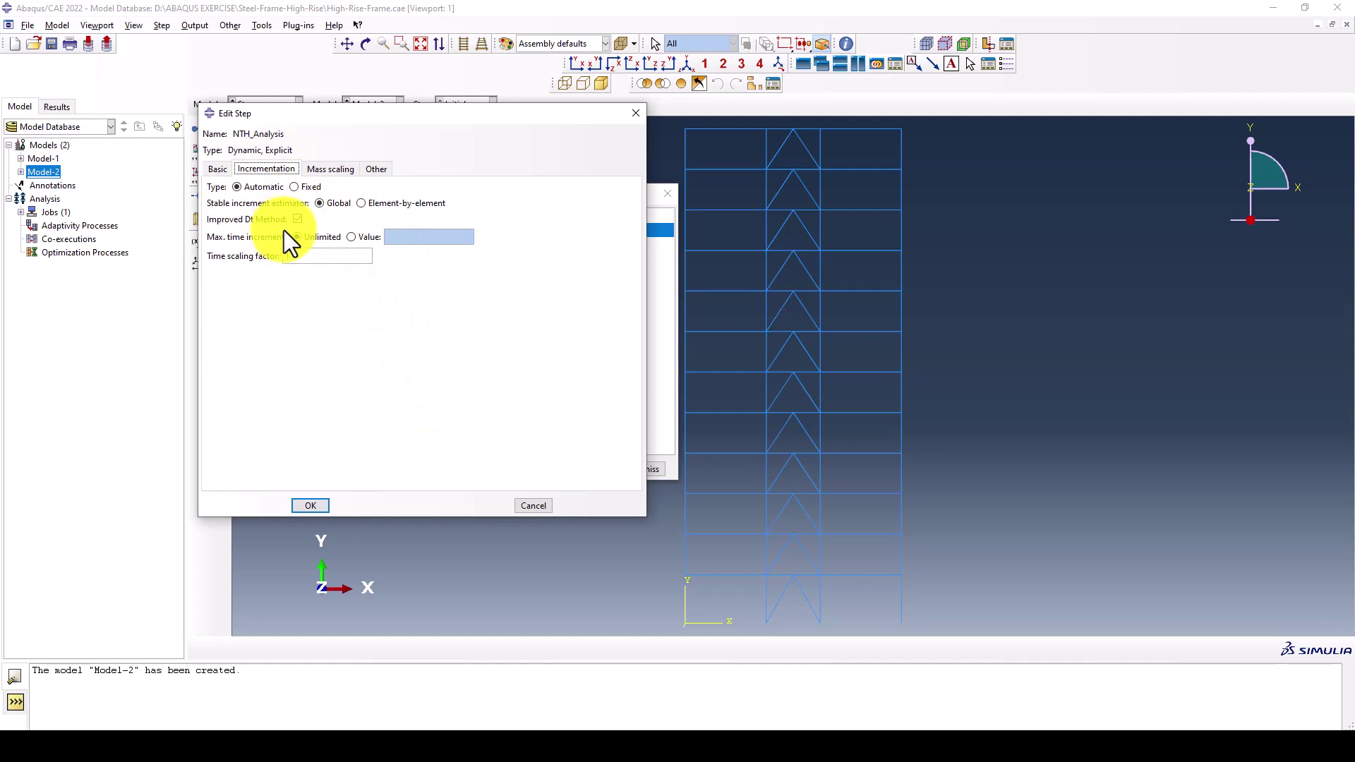
{"action": "left_click", "coordinate": [309, 505]}
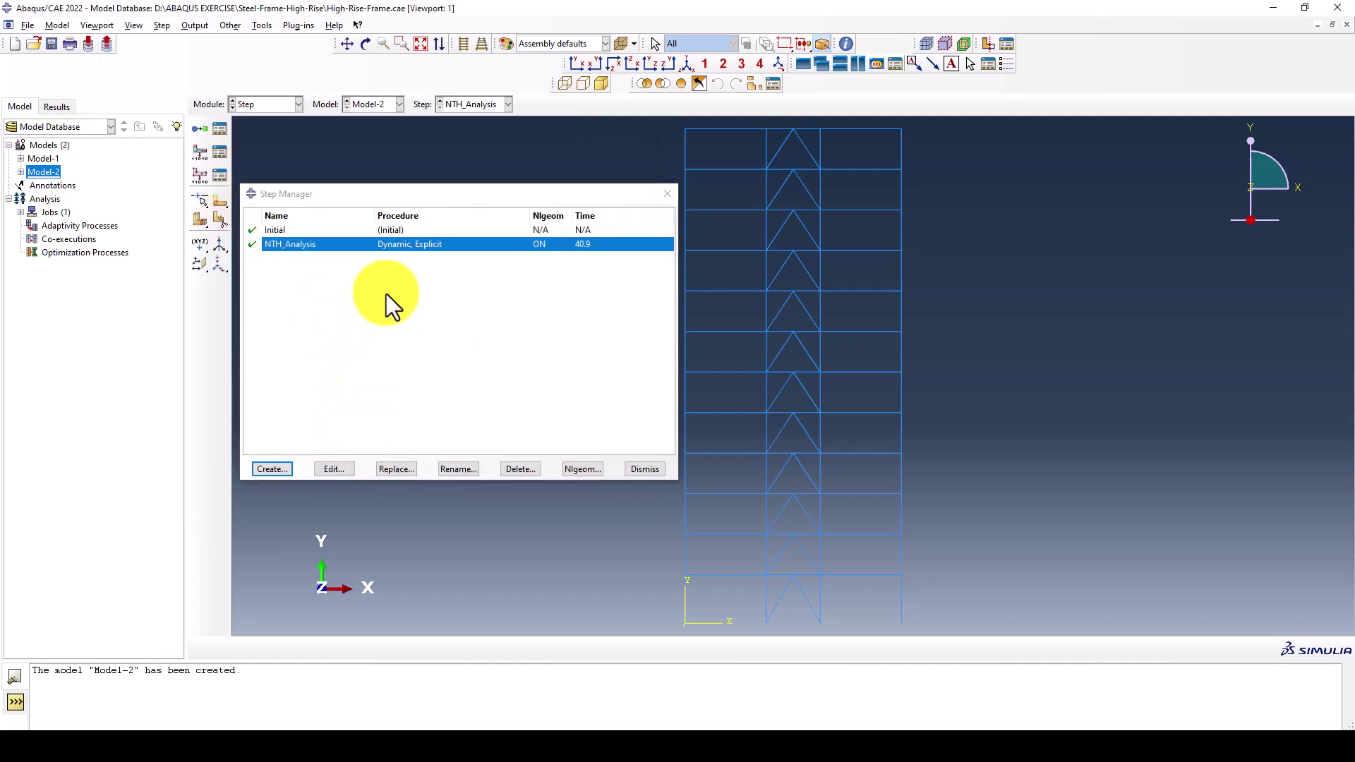
{"action": "left_click", "coordinate": [644, 467]}
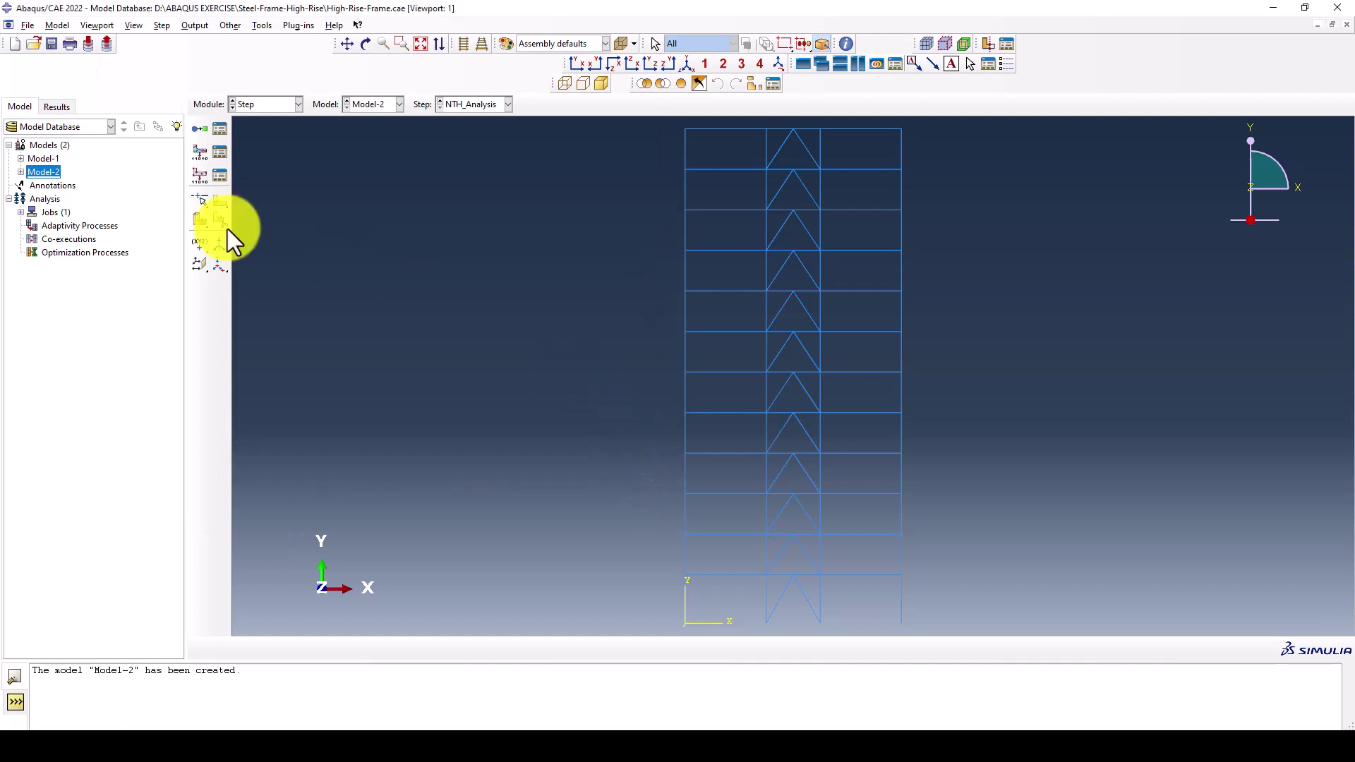
Create tabular amplitude Kobe_EQ-Horizantal and paste the 4091 Kobe time–amplitude rows.
{"action": "left_click", "coordinate": [21, 172]}
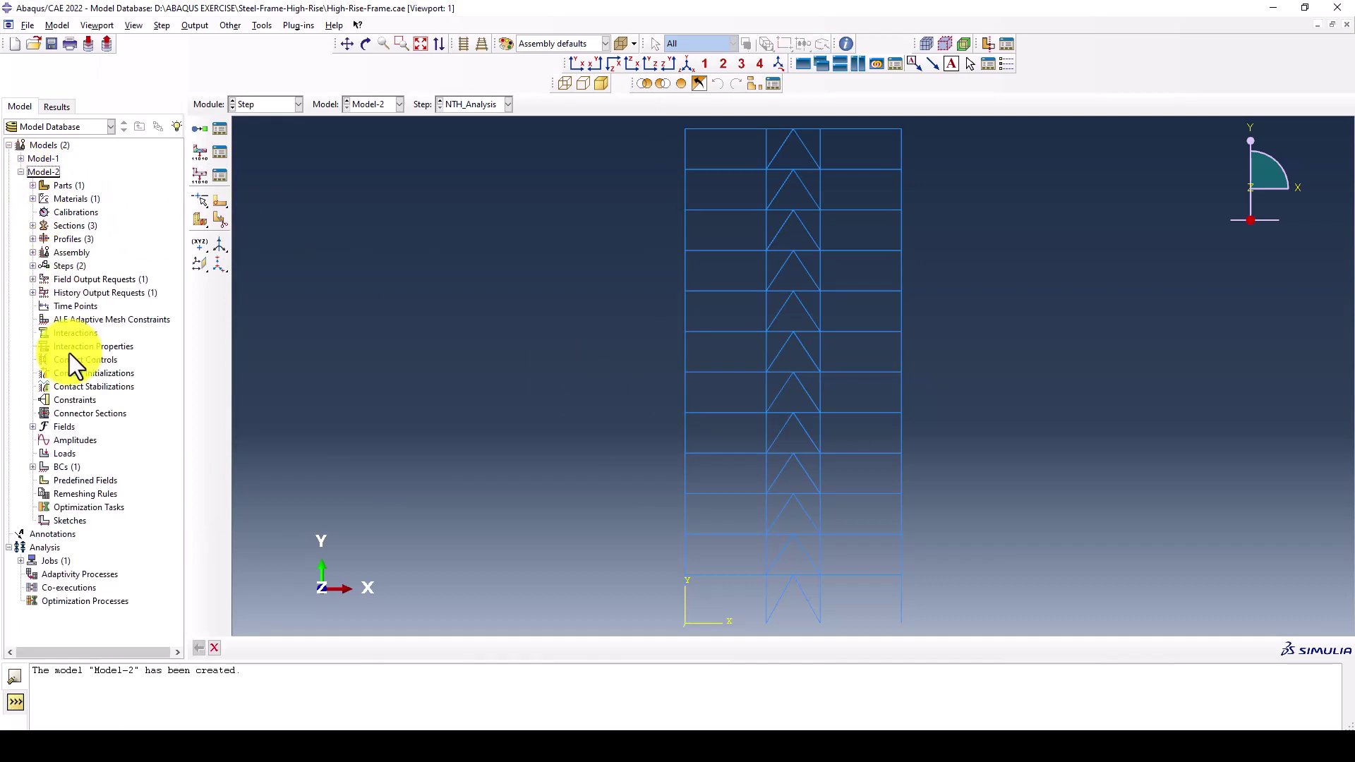
{"action": "right_click", "coordinate": [68, 439]}
{"action": "left_click", "coordinate": [88, 460]}
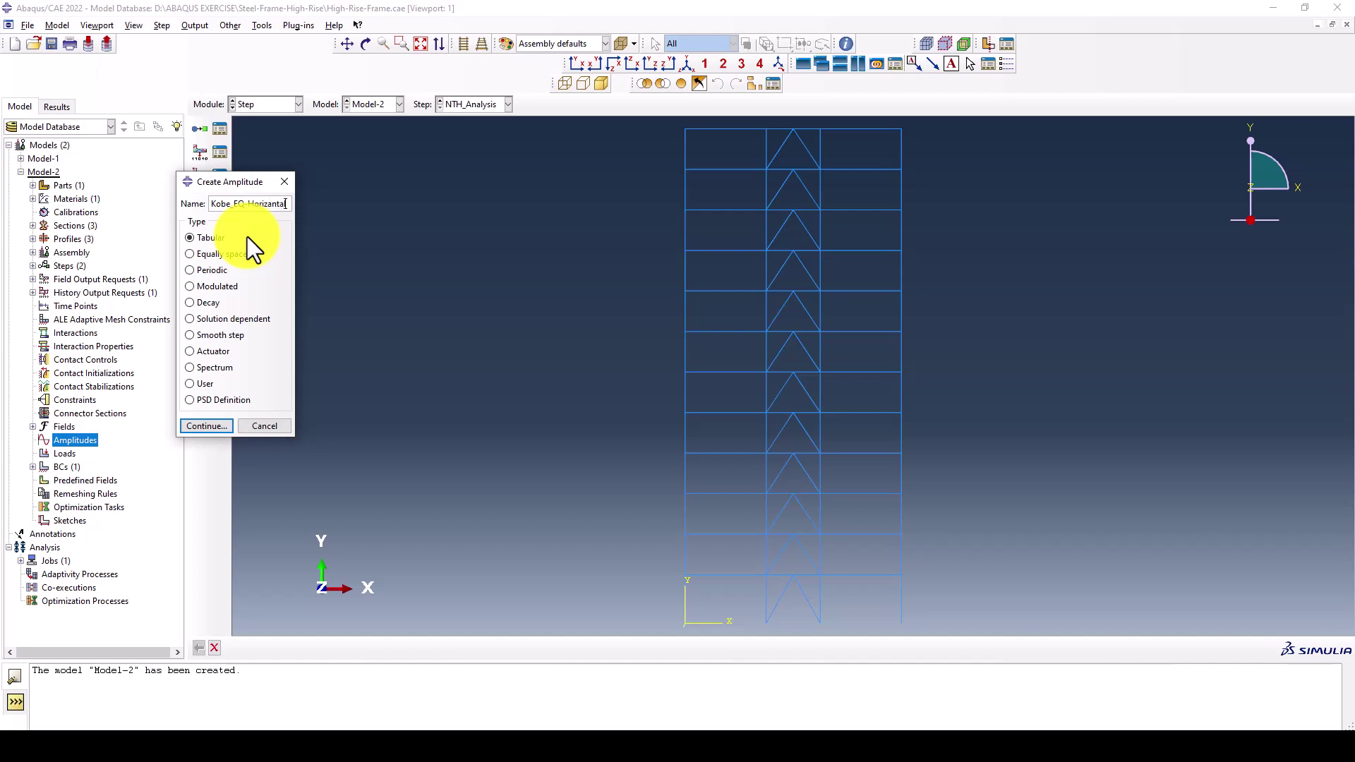
{"action": "left_click", "coordinate": [212, 426]}
{"action": "left_click", "coordinate": [265, 282]}
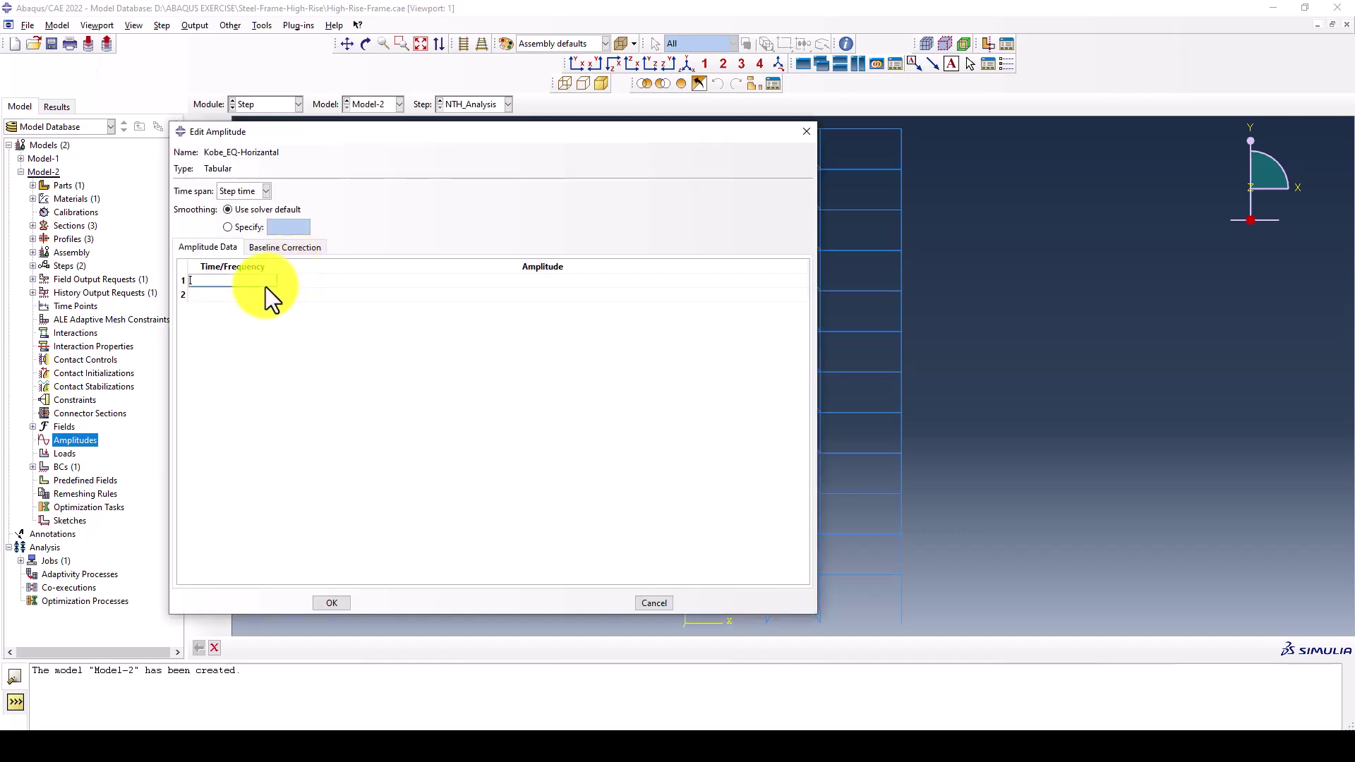
{"action": "key", "text": "ctrl+v"}
{"action": "left_click_drag", "start_coordinate": [802, 276], "coordinate": [777, 592]}
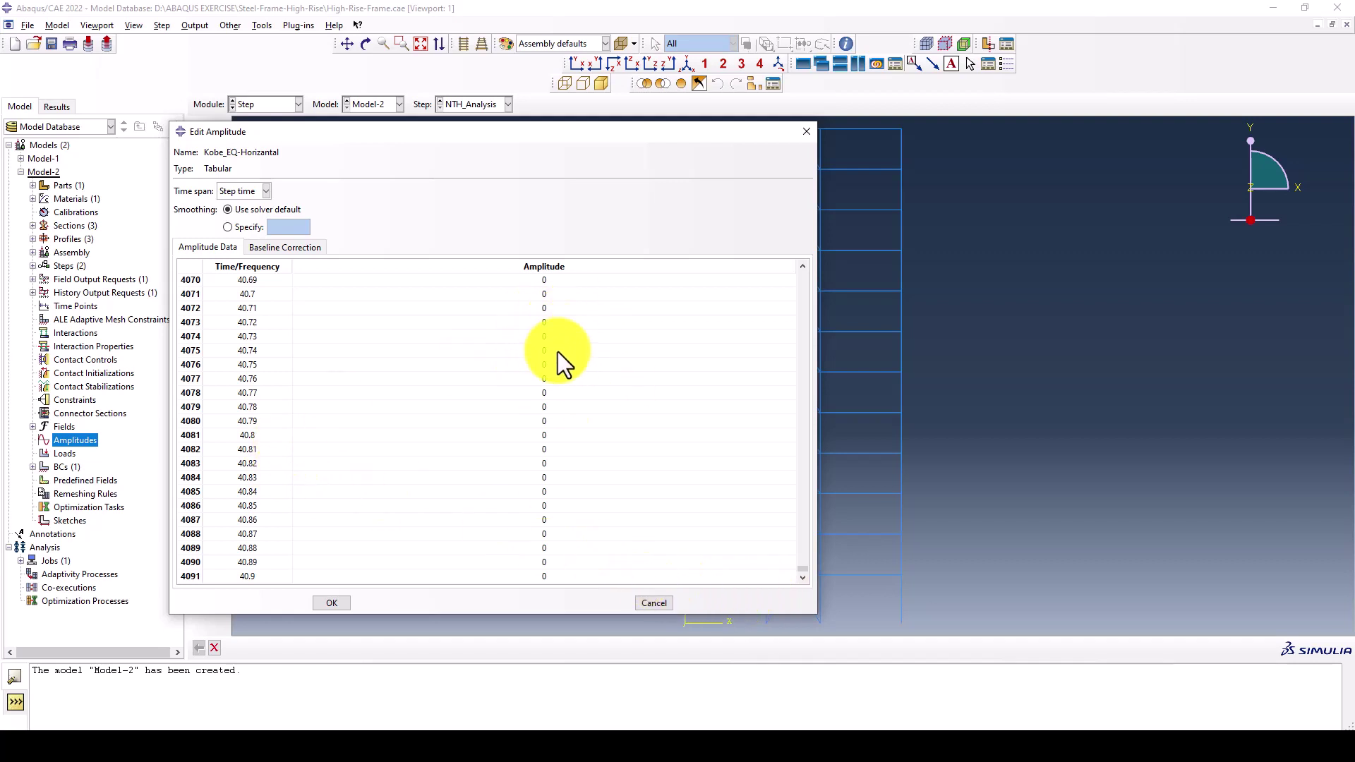
Save the amplitude and set F-Output-1 to write every 0.05 time units.
{"action": "left_click", "coordinate": [335, 602]}
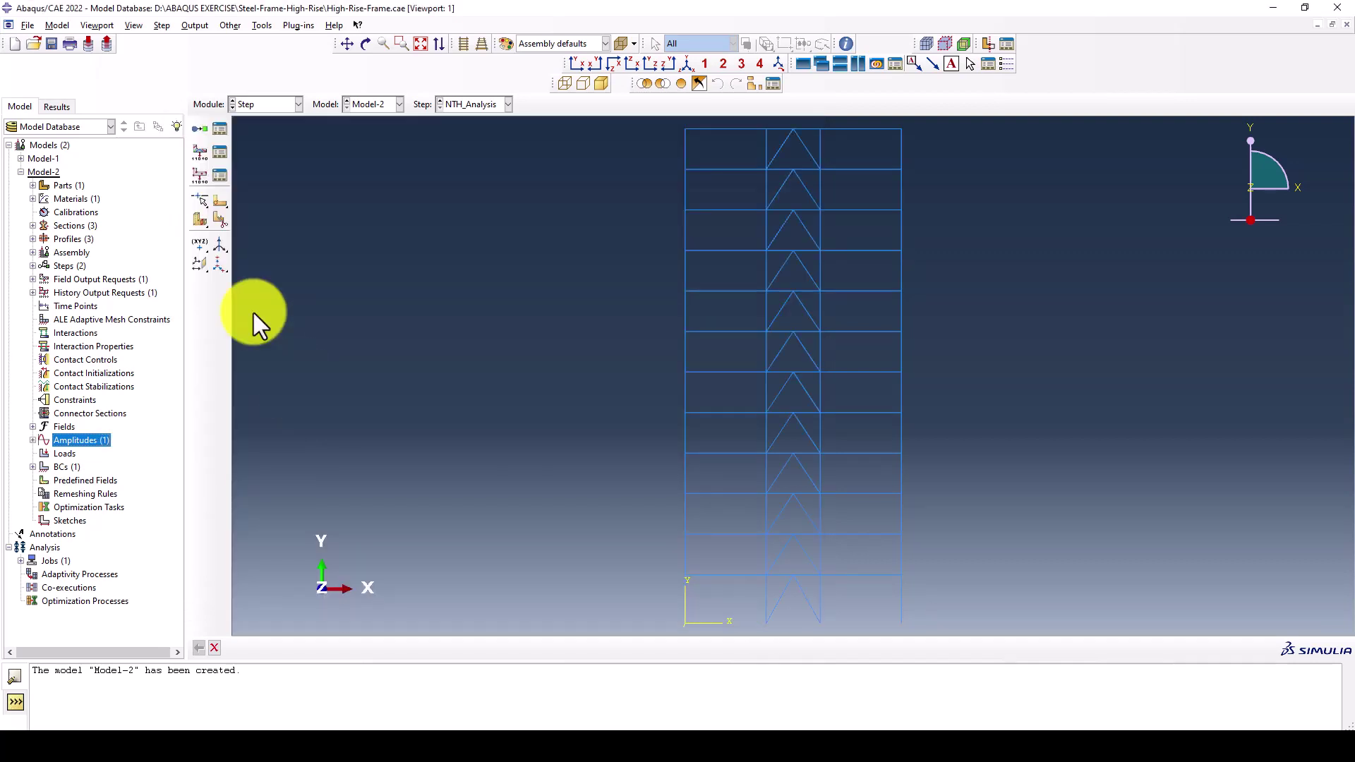
{"action": "left_click", "coordinate": [220, 154]}
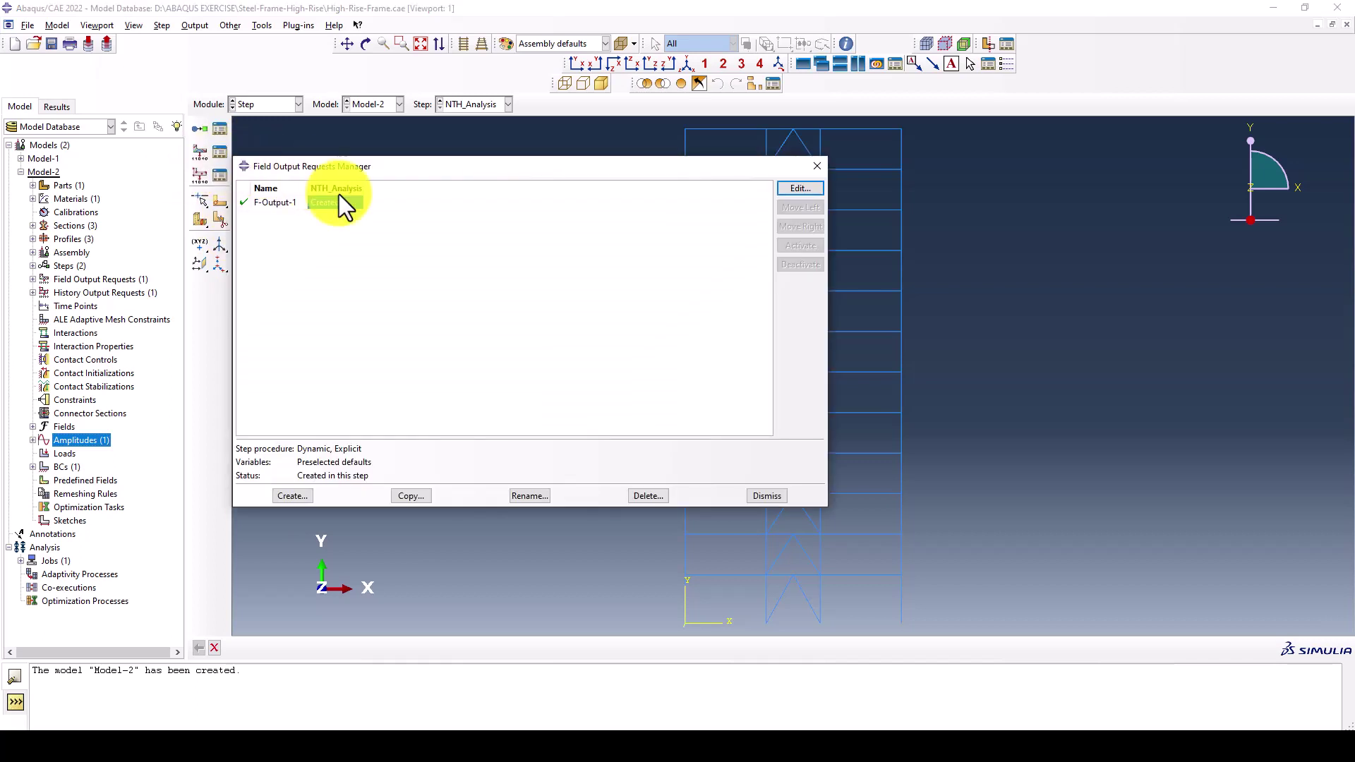
{"action": "left_click", "coordinate": [803, 189]}
{"action": "left_click", "coordinate": [433, 162]}
{"action": "left_click", "coordinate": [442, 206]}
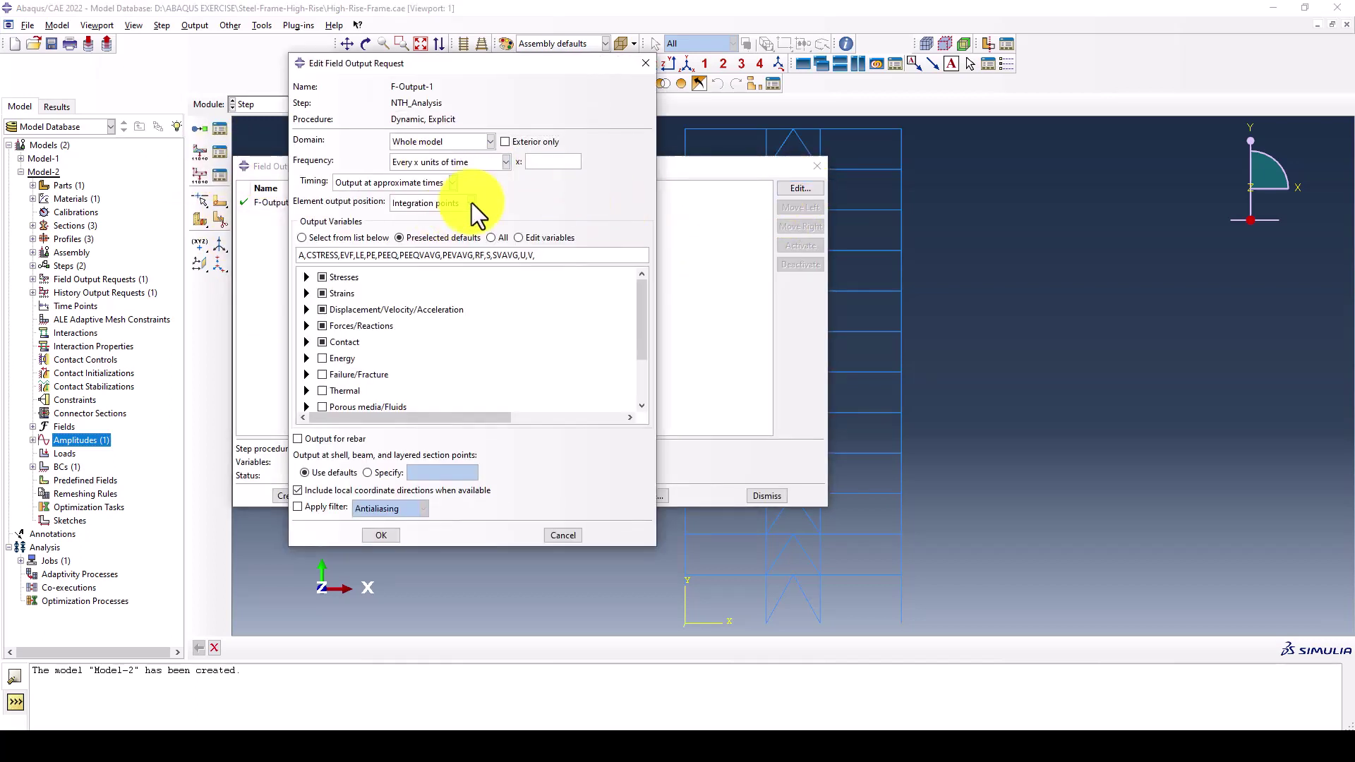
{"action": "left_click", "coordinate": [550, 167]}
{"action": "type", "text": "0.05"}
{"action": "left_click_drag", "start_coordinate": [569, 62], "coordinate": [597, 67]}
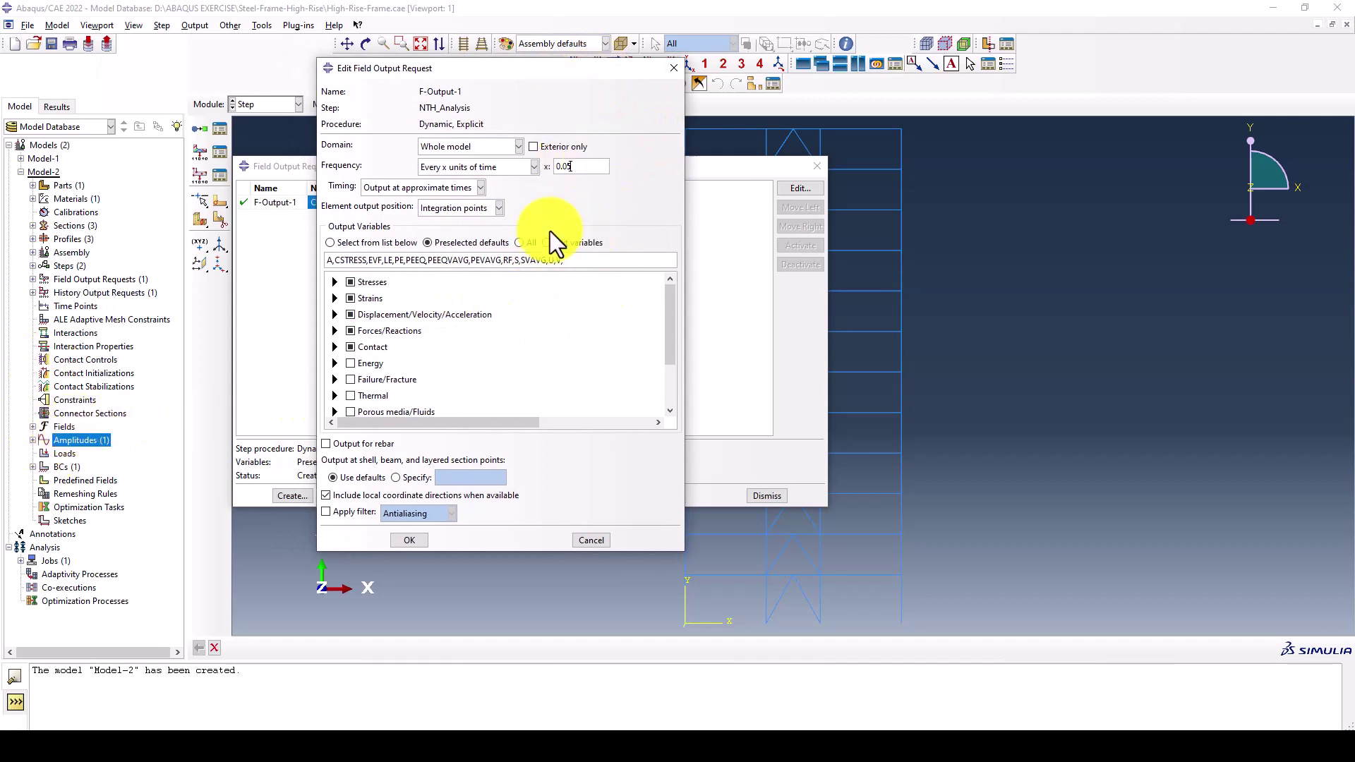
{"action": "left_click", "coordinate": [406, 541]}
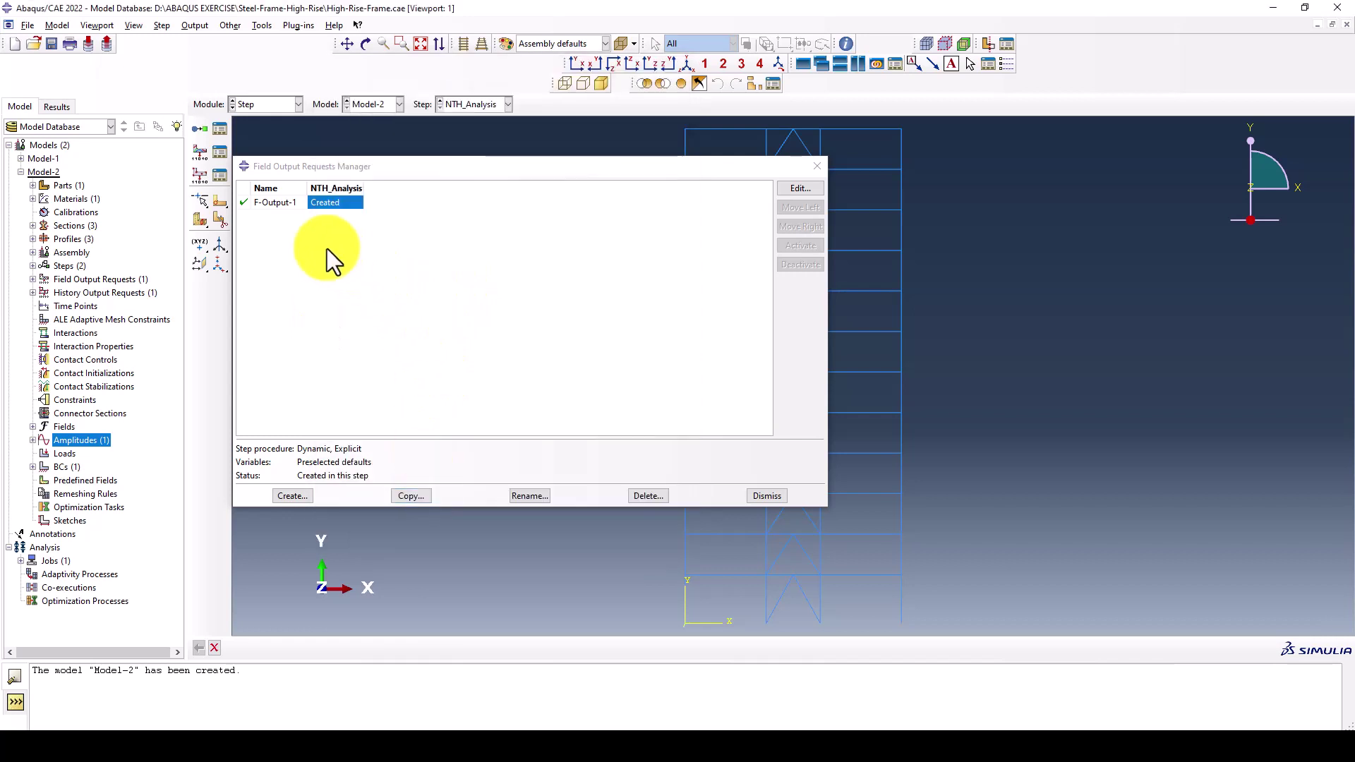
Set history output H-Output-1 to record every 0.05 time units.
{"action": "left_click", "coordinate": [816, 166]}
{"action": "left_click", "coordinate": [221, 176]}
{"action": "left_click", "coordinate": [471, 319]}
{"action": "left_click", "coordinate": [329, 178]}
{"action": "left_click", "coordinate": [311, 216]}
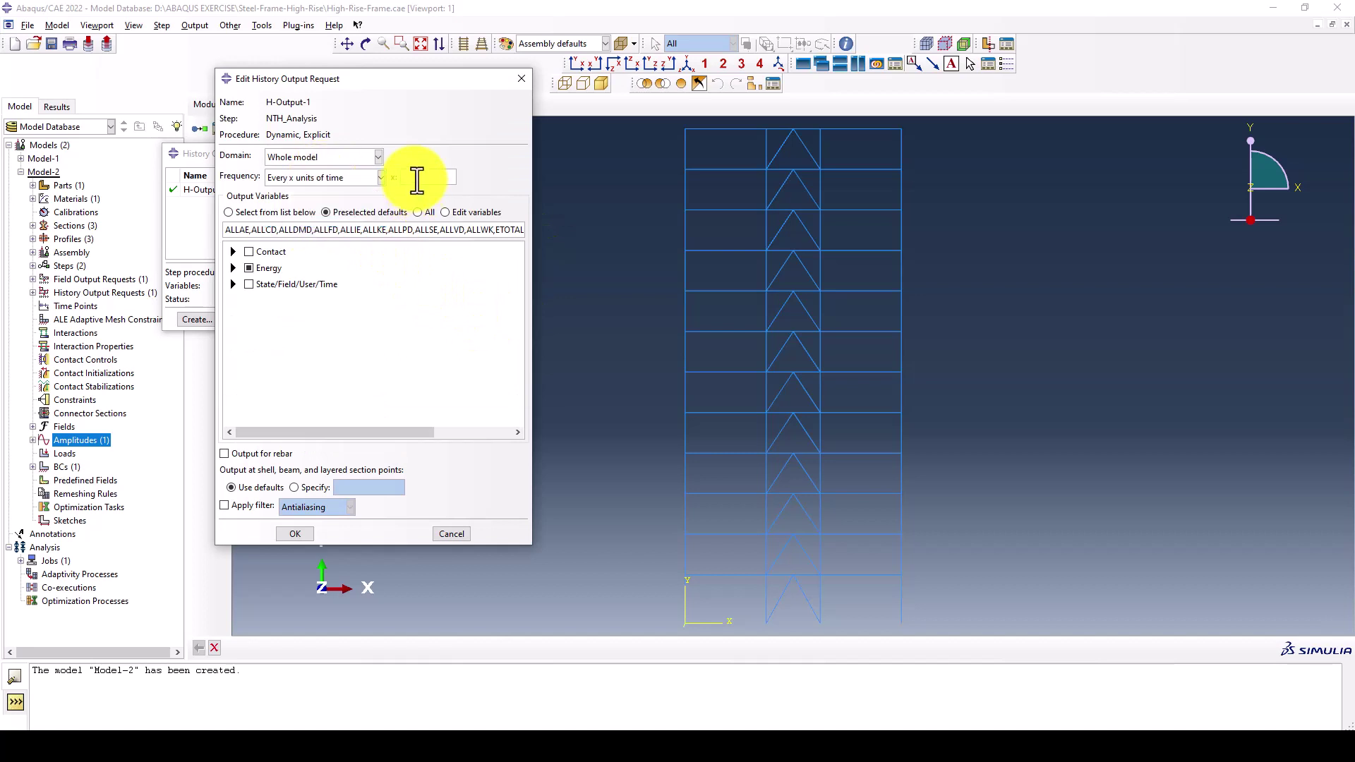
{"action": "left_click", "coordinate": [417, 177]}
{"action": "type", "text": "0."}
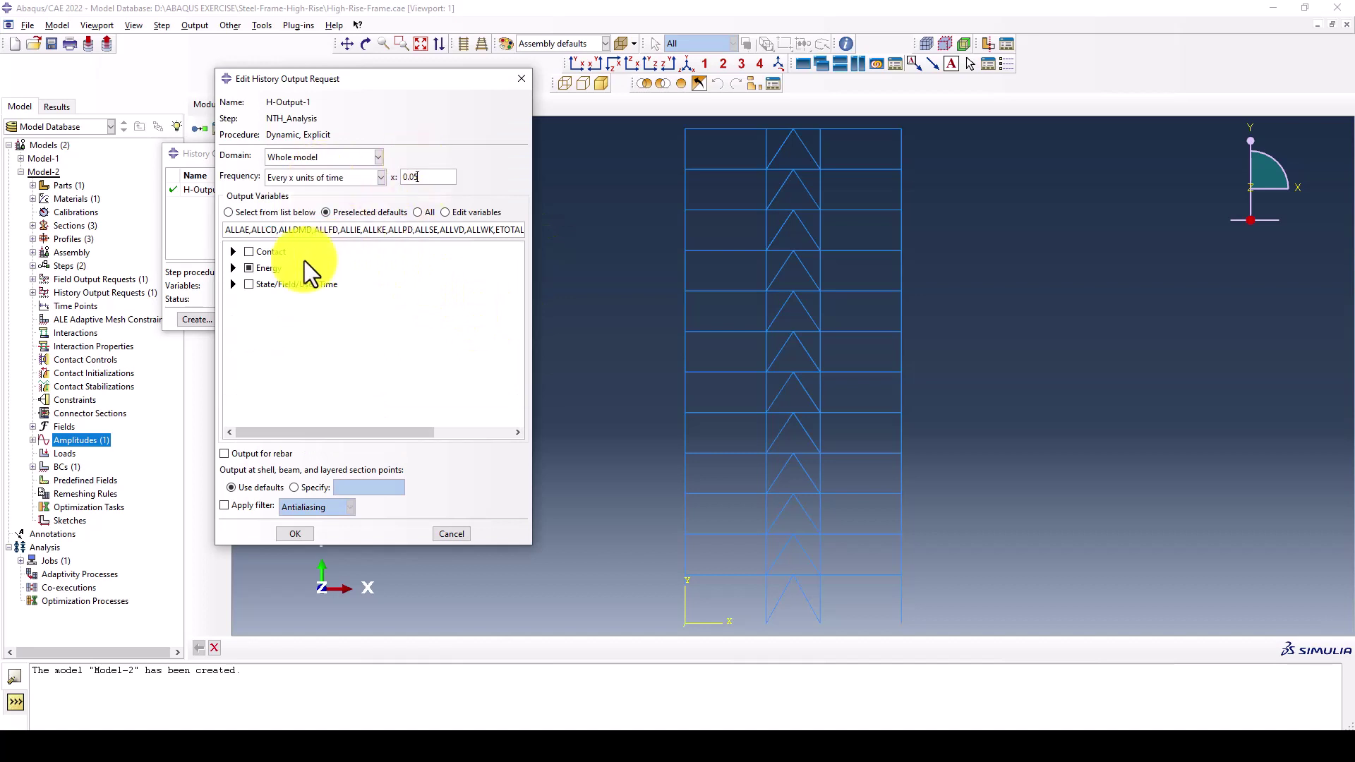
{"action": "type", "text": "05"}
Limit H-Output-1 energy variables to ALLAE, ALLPD, ALLWK and ETOTAL, and save it.
{"action": "left_click", "coordinate": [233, 267]}
{"action": "left_click", "coordinate": [249, 281]}
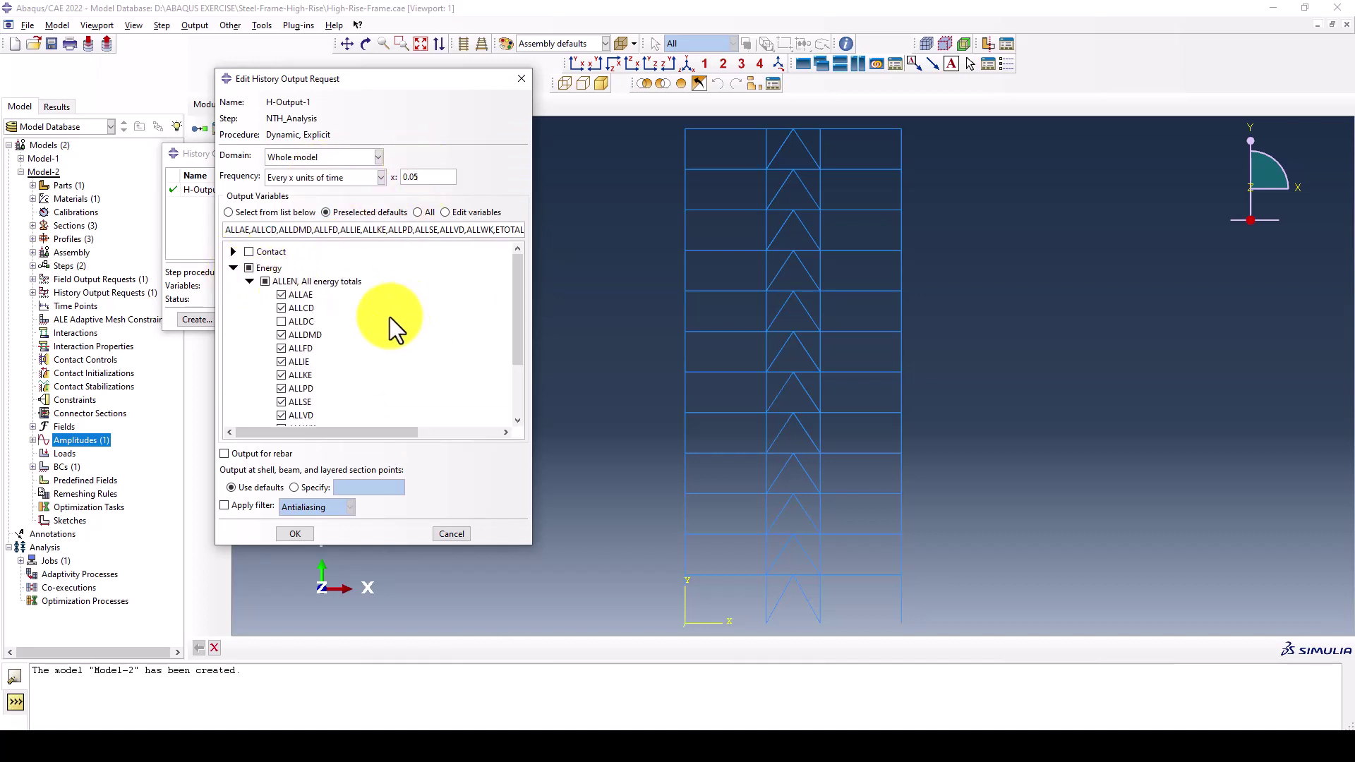
{"action": "left_click", "coordinate": [266, 282]}
{"action": "left_click", "coordinate": [279, 295]}
{"action": "scroll", "coordinate": [247, 310], "scroll_direction": "down", "scroll_amount": 1}
{"action": "left_click", "coordinate": [280, 346]}
{"action": "scroll", "coordinate": [282, 349], "scroll_direction": "down", "scroll_amount": 1}
{"action": "left_click", "coordinate": [281, 347]}
{"action": "left_click", "coordinate": [288, 401]}
{"action": "left_click", "coordinate": [302, 535]}
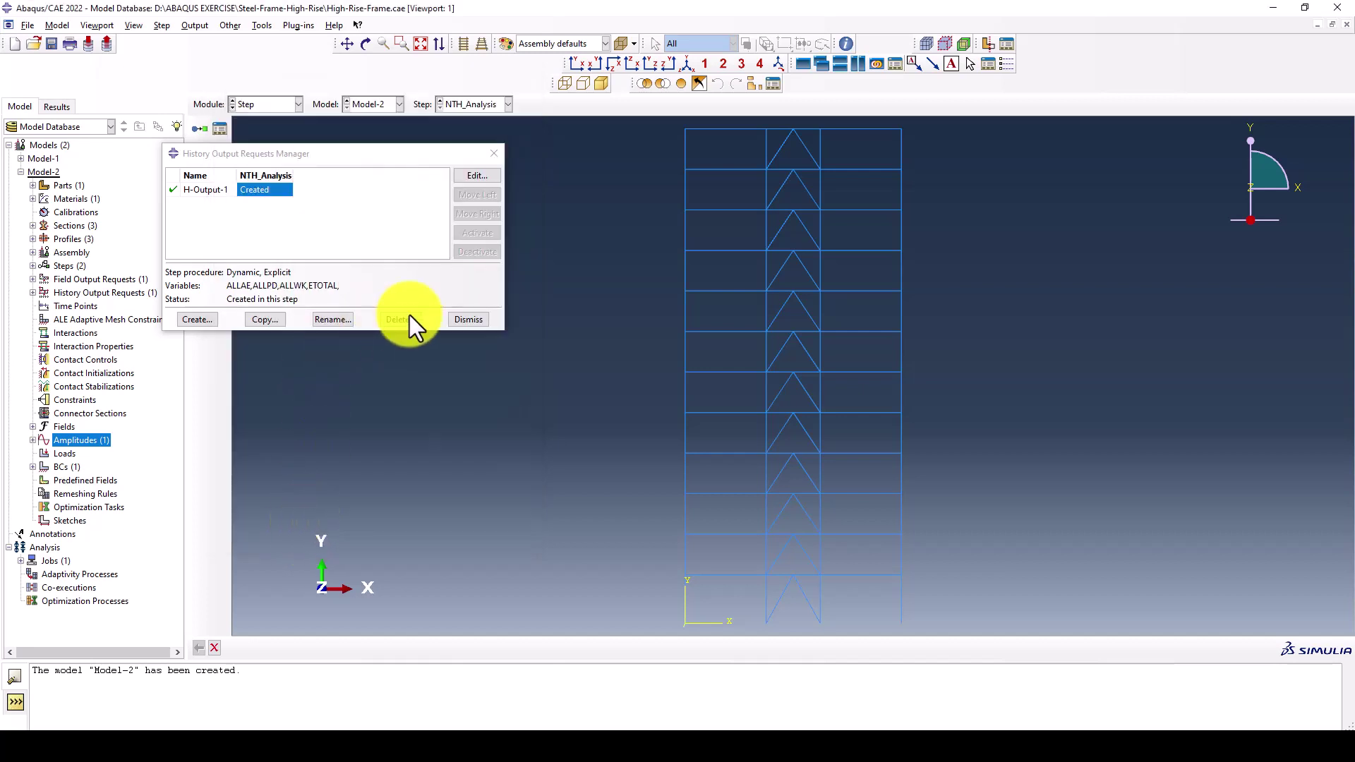
{"action": "left_click", "coordinate": [469, 320]}
{"action": "left_click", "coordinate": [275, 107]}
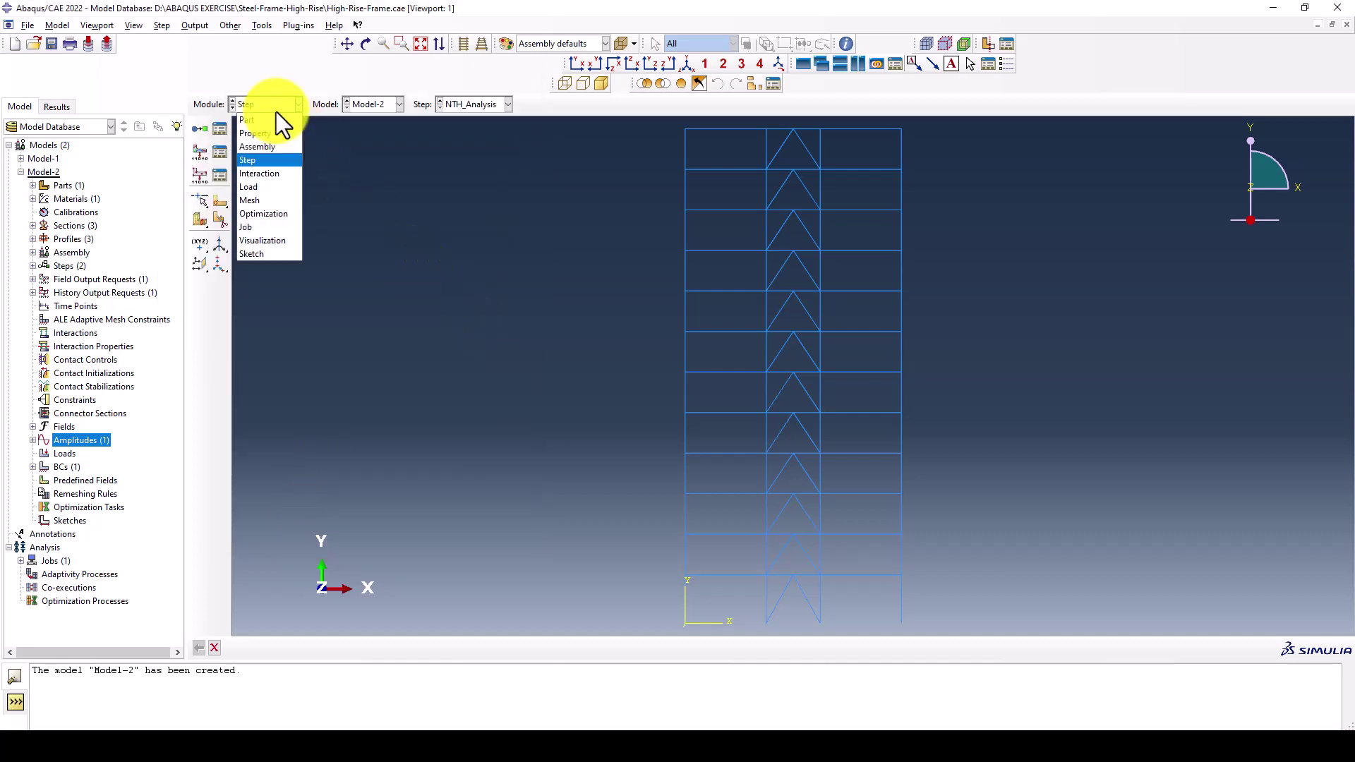
In the Load module, abandon a new boundary condition and delete the Fixed boundary condition.
{"action": "left_click", "coordinate": [265, 187]}
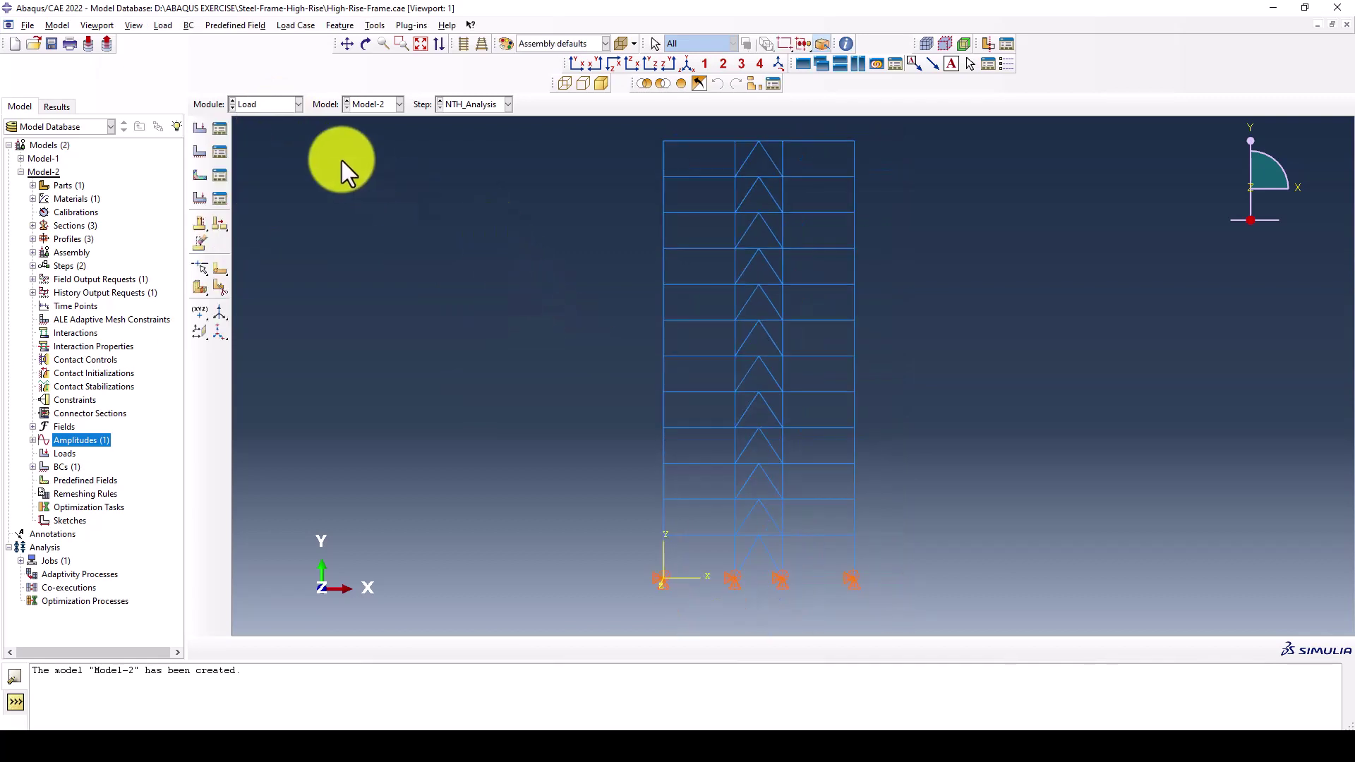
{"action": "left_click", "coordinate": [219, 153]}
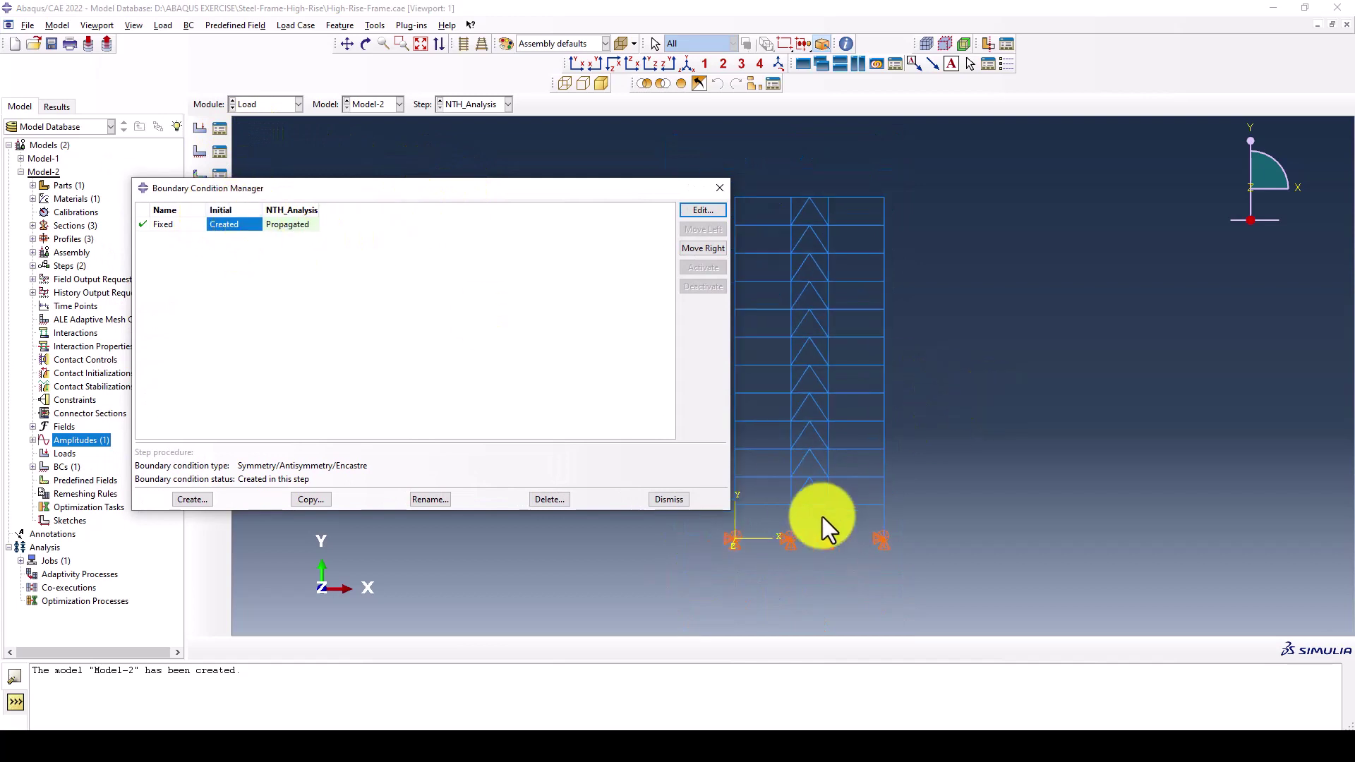
{"action": "left_click", "coordinate": [207, 495]}
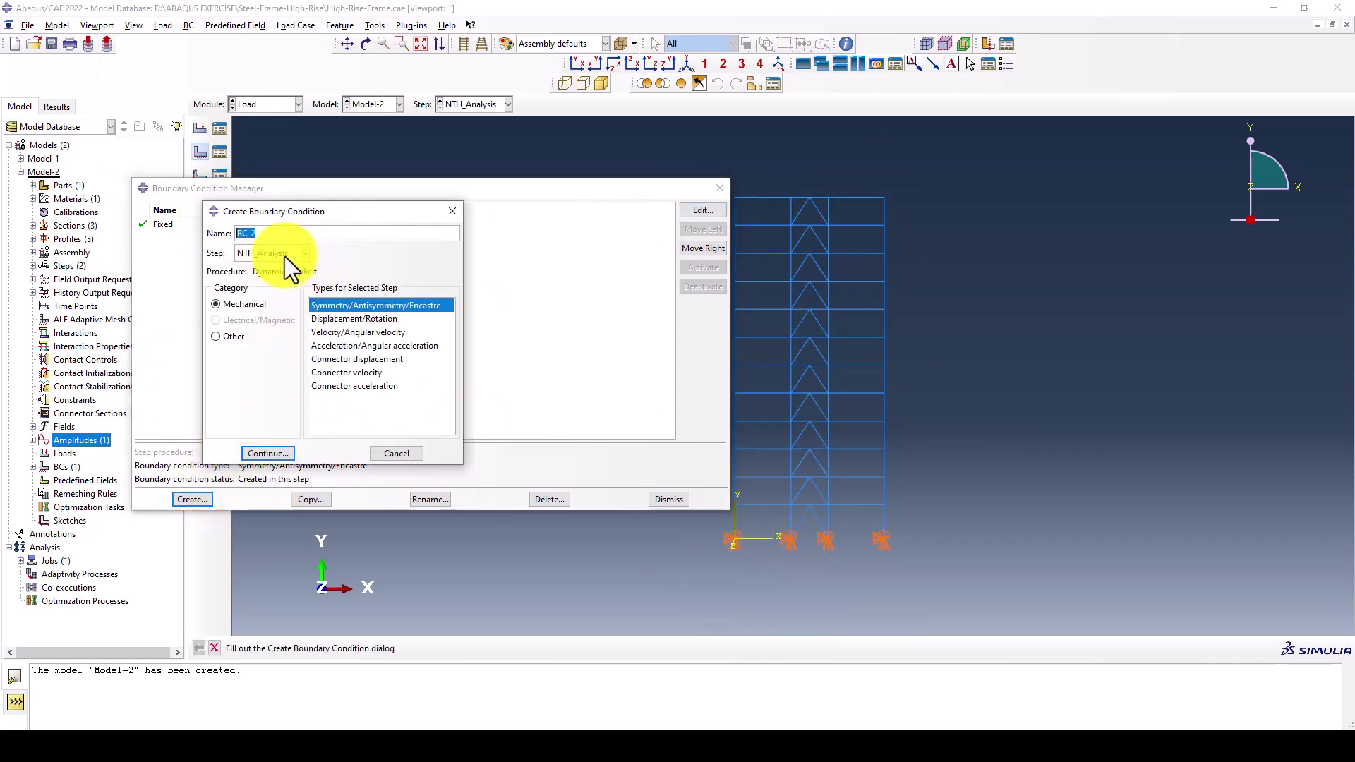
{"action": "left_click", "coordinate": [332, 319]}
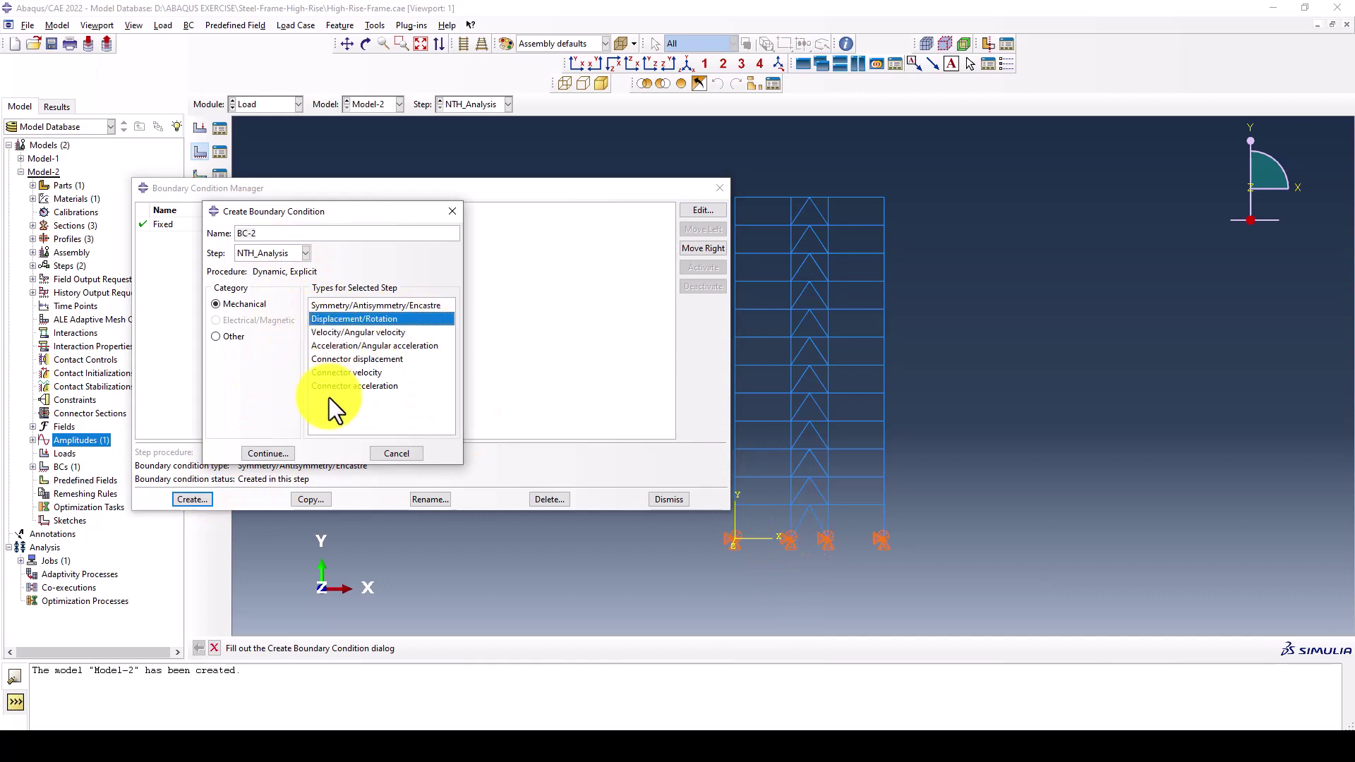
{"action": "left_click", "coordinate": [349, 346]}
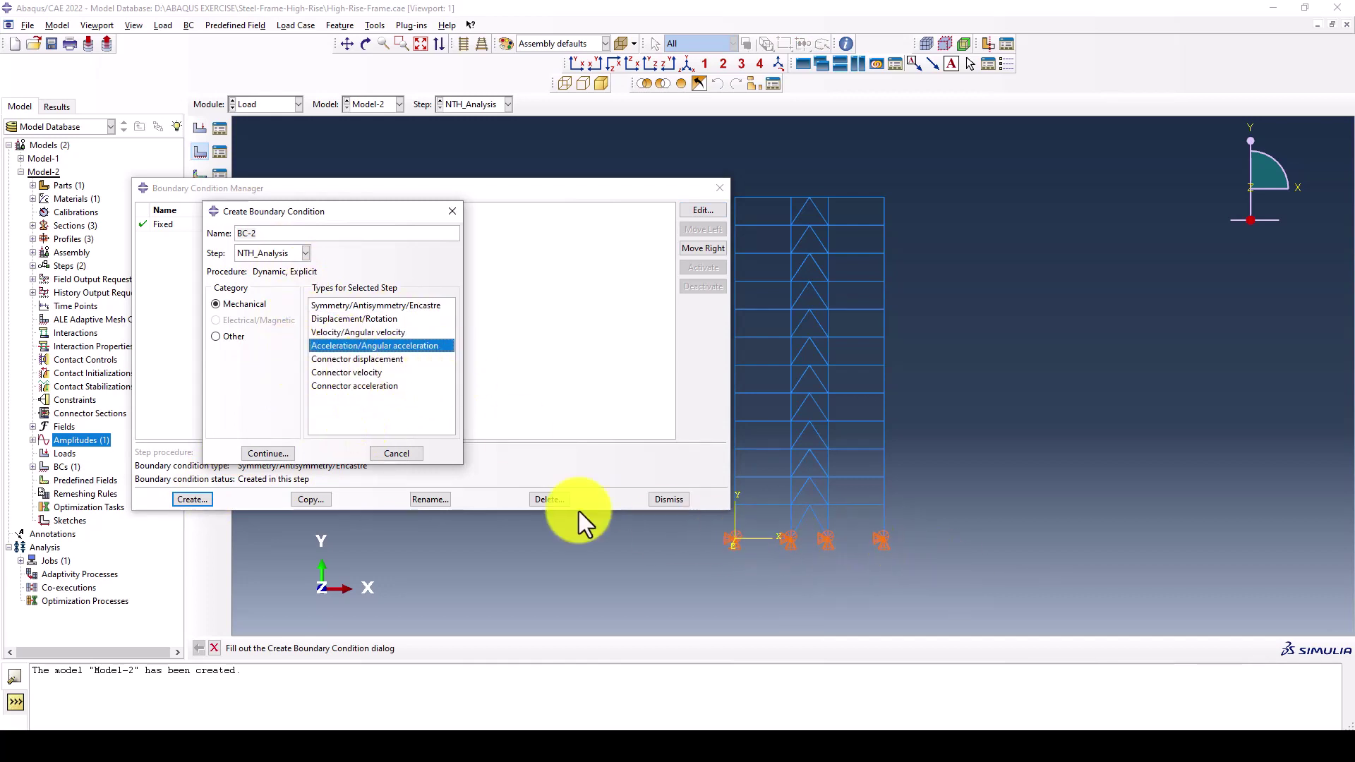
{"action": "left_click", "coordinate": [269, 455]}
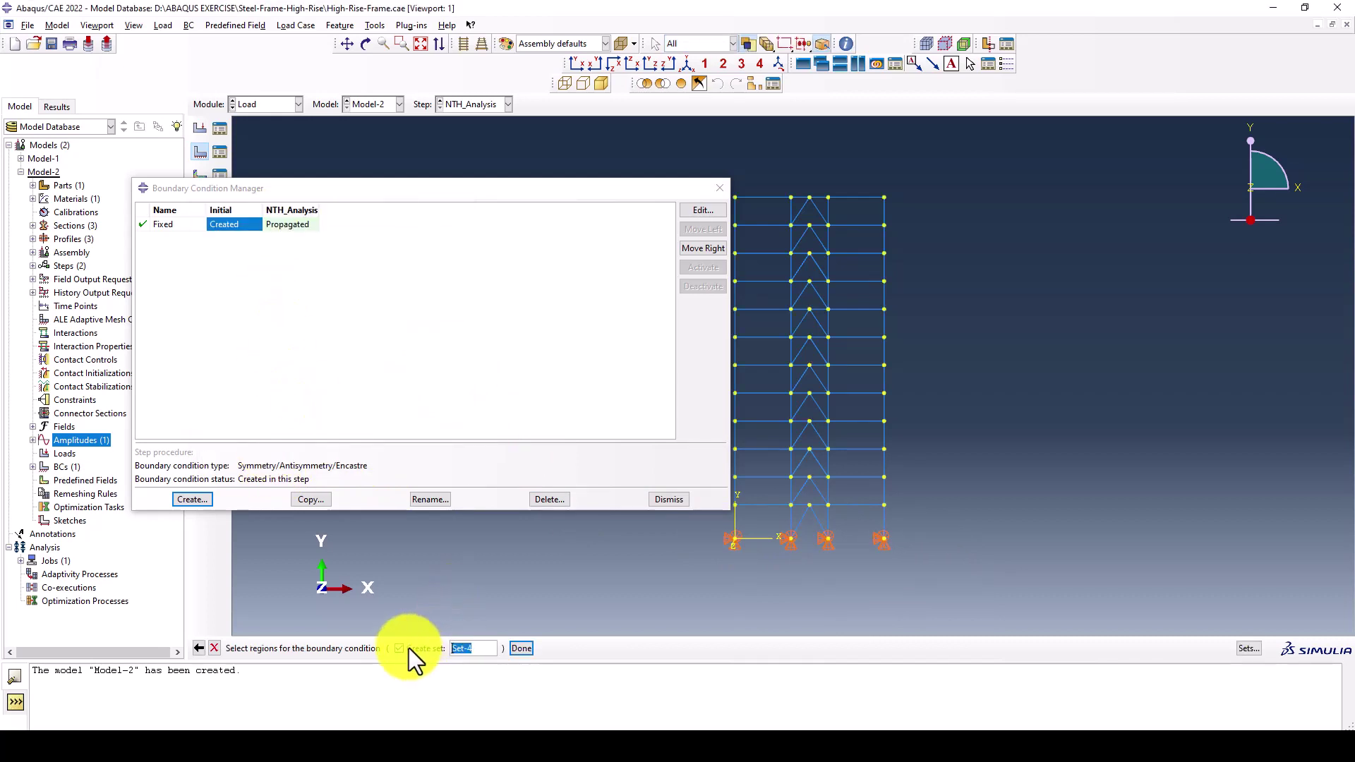
{"action": "left_click", "coordinate": [277, 225]}
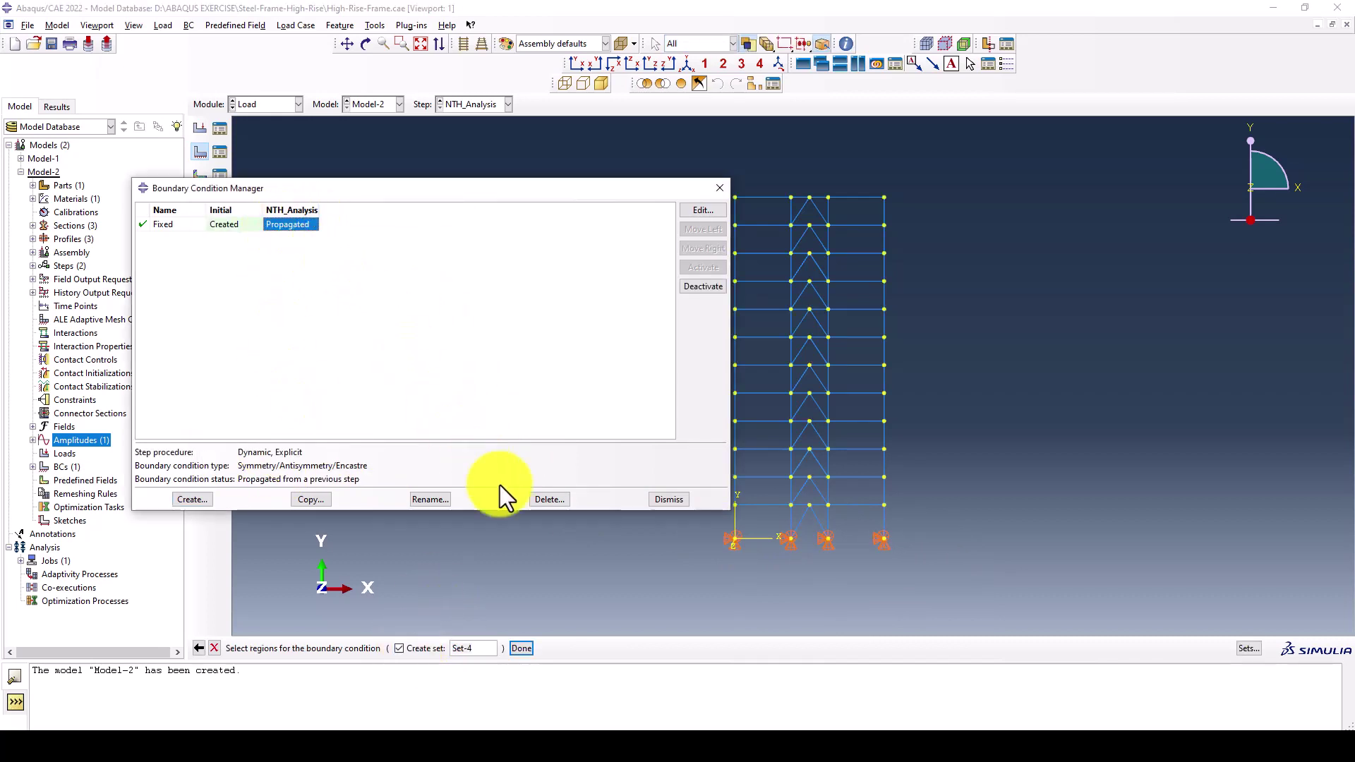
{"action": "left_click", "coordinate": [549, 499]}
Confirm the deletion, then start a Displacement/Rotation condition named Base_Hingde in the Initial step.
{"action": "left_click", "coordinate": [639, 391]}
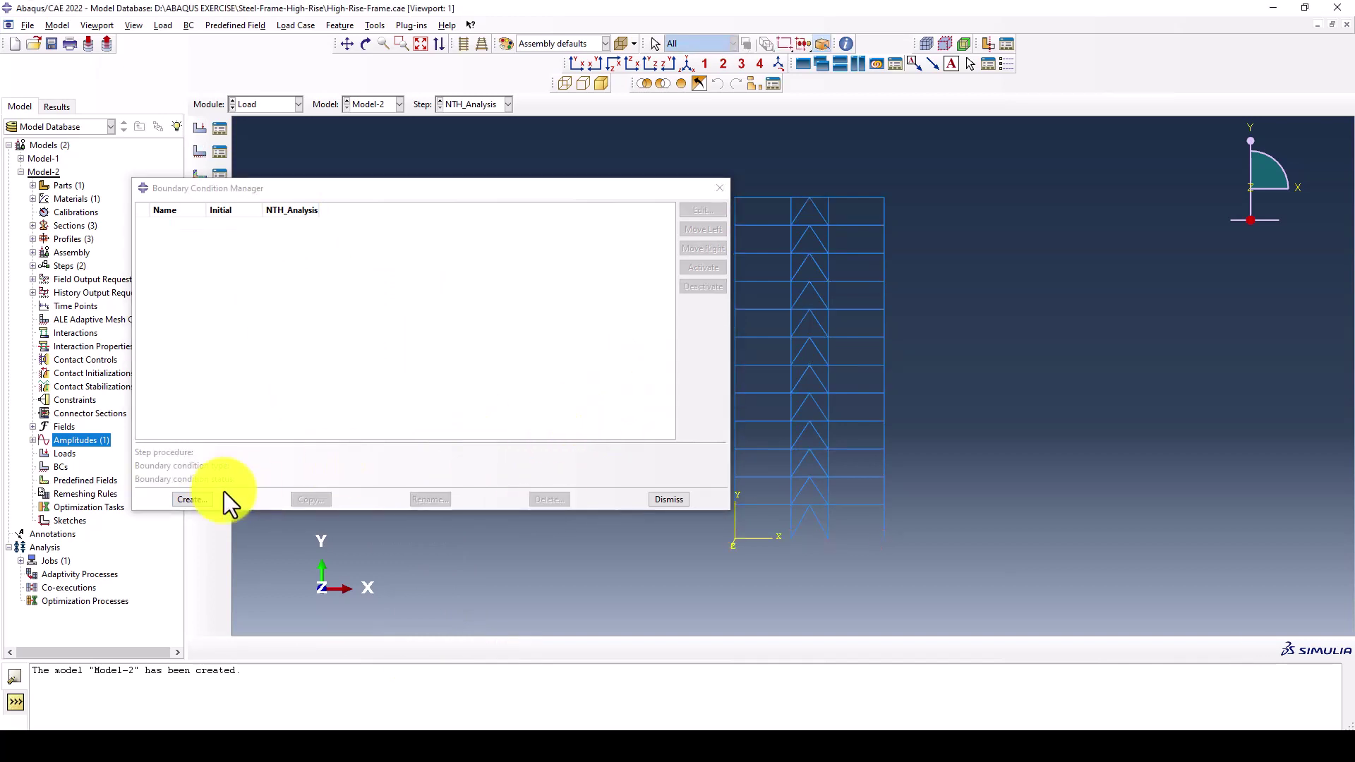
{"action": "left_click", "coordinate": [188, 499]}
{"action": "left_click", "coordinate": [276, 257]}
{"action": "left_click", "coordinate": [266, 269]}
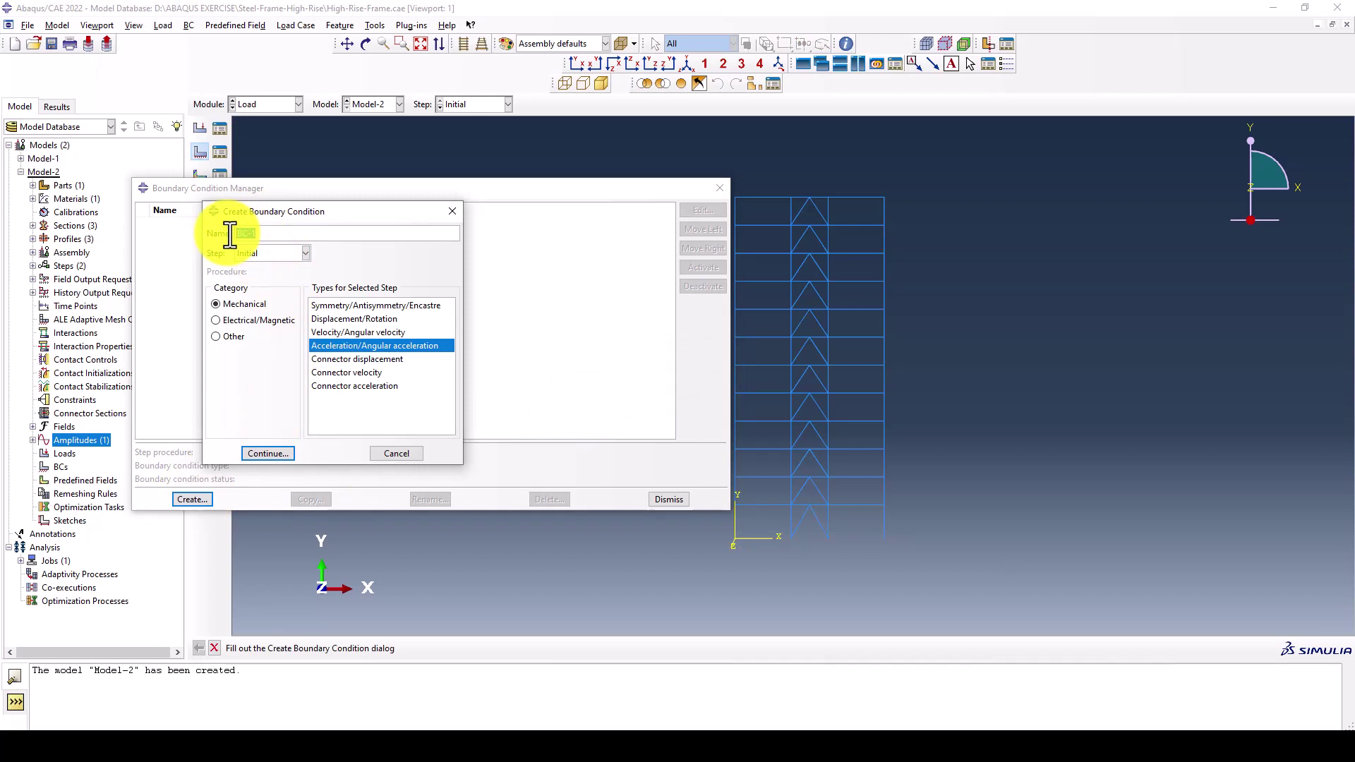
{"action": "type", "text": "Base"}
{"action": "type", "text": "_Fix"}
{"action": "type", "text": "e"}
{"action": "key", "text": "BackSpace"}
{"action": "key", "text": "BackSpace"}
{"action": "key", "text": "BackSpace"}
{"action": "key", "text": "BackSpace"}
{"action": "type", "text": "Hibnged"}
{"action": "key", "text": "BackSpace"}
{"action": "key", "text": "BackSpace"}
{"action": "key", "text": "BackSpace"}
{"action": "key", "text": "BackSpace"}
{"action": "key", "text": "BackSpace"}
{"action": "type", "text": "ngde"}
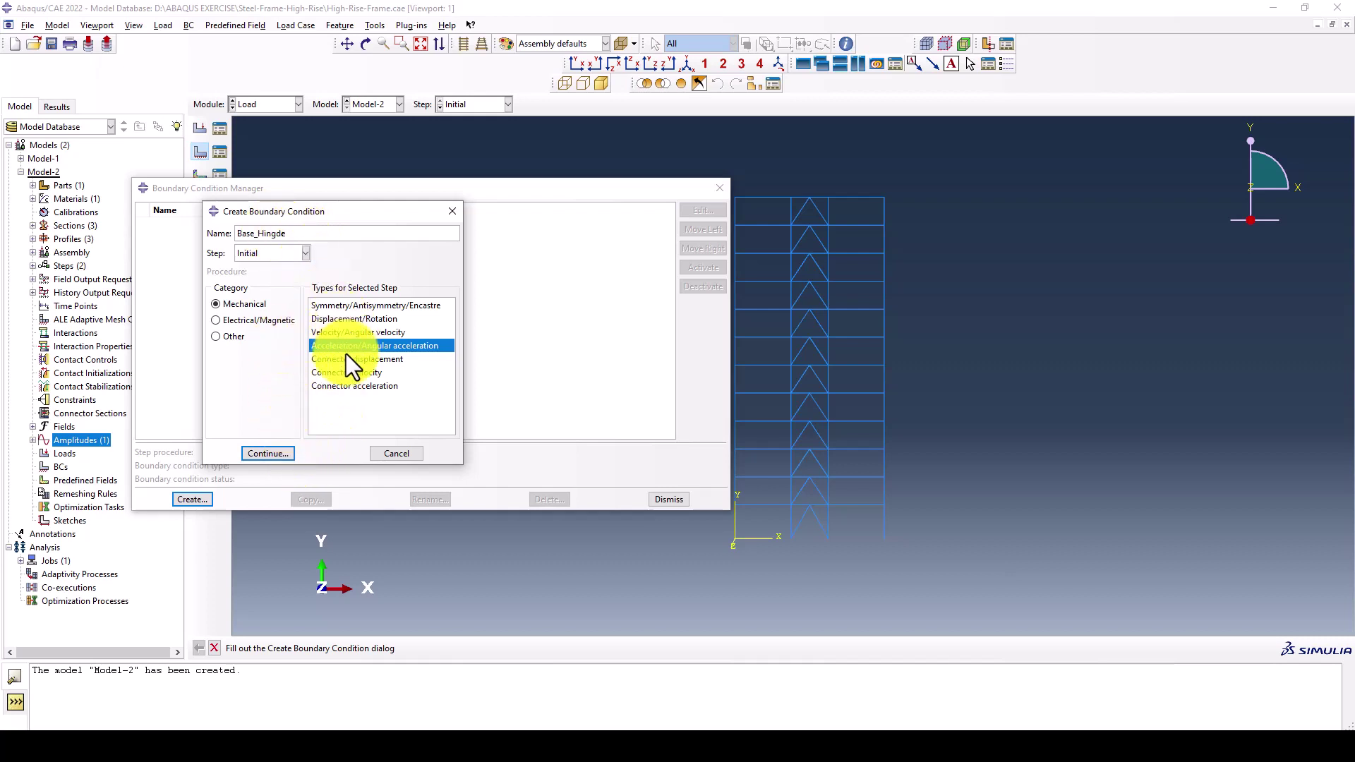
{"action": "left_click", "coordinate": [334, 319]}
{"action": "left_click", "coordinate": [270, 453]}
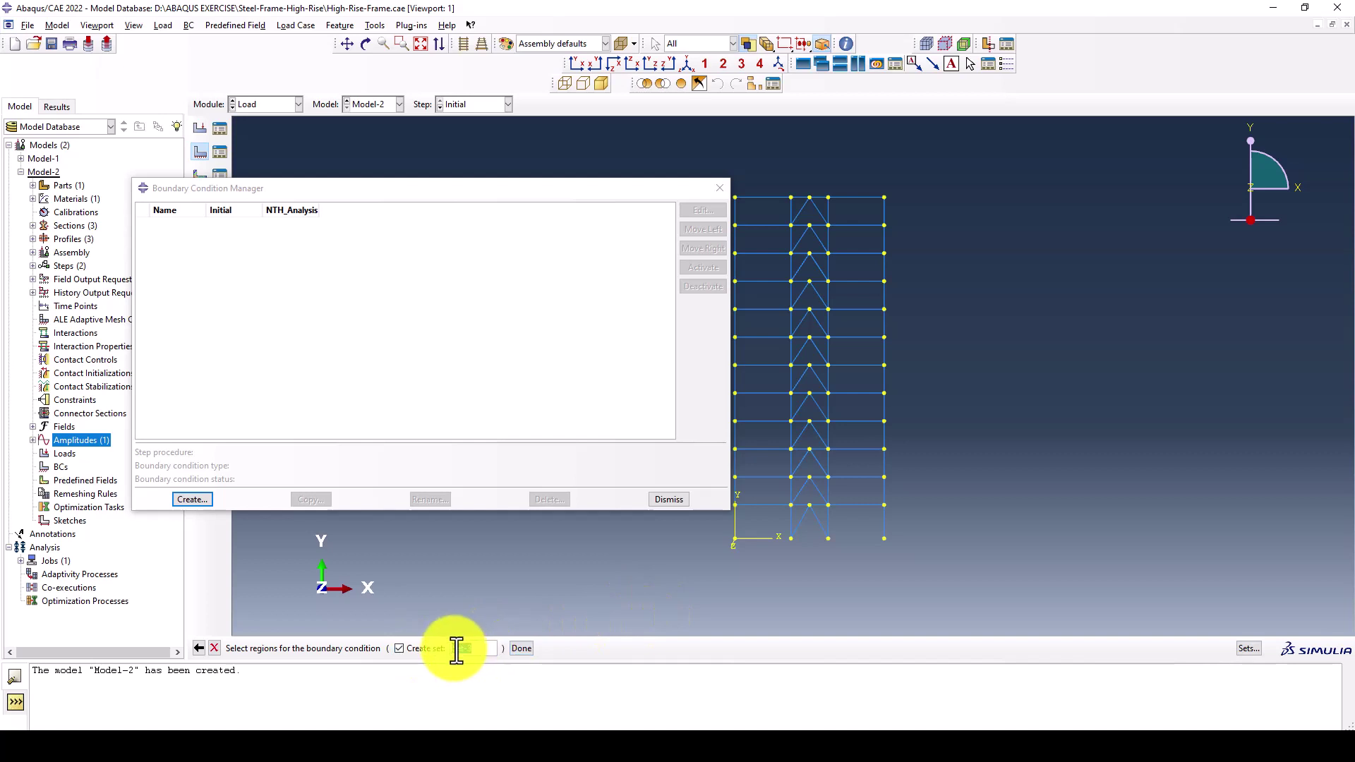
Pick only the frame's base nodes, save them as set bASE, and save Base_Hingde.
{"action": "type", "text": "bASE"}
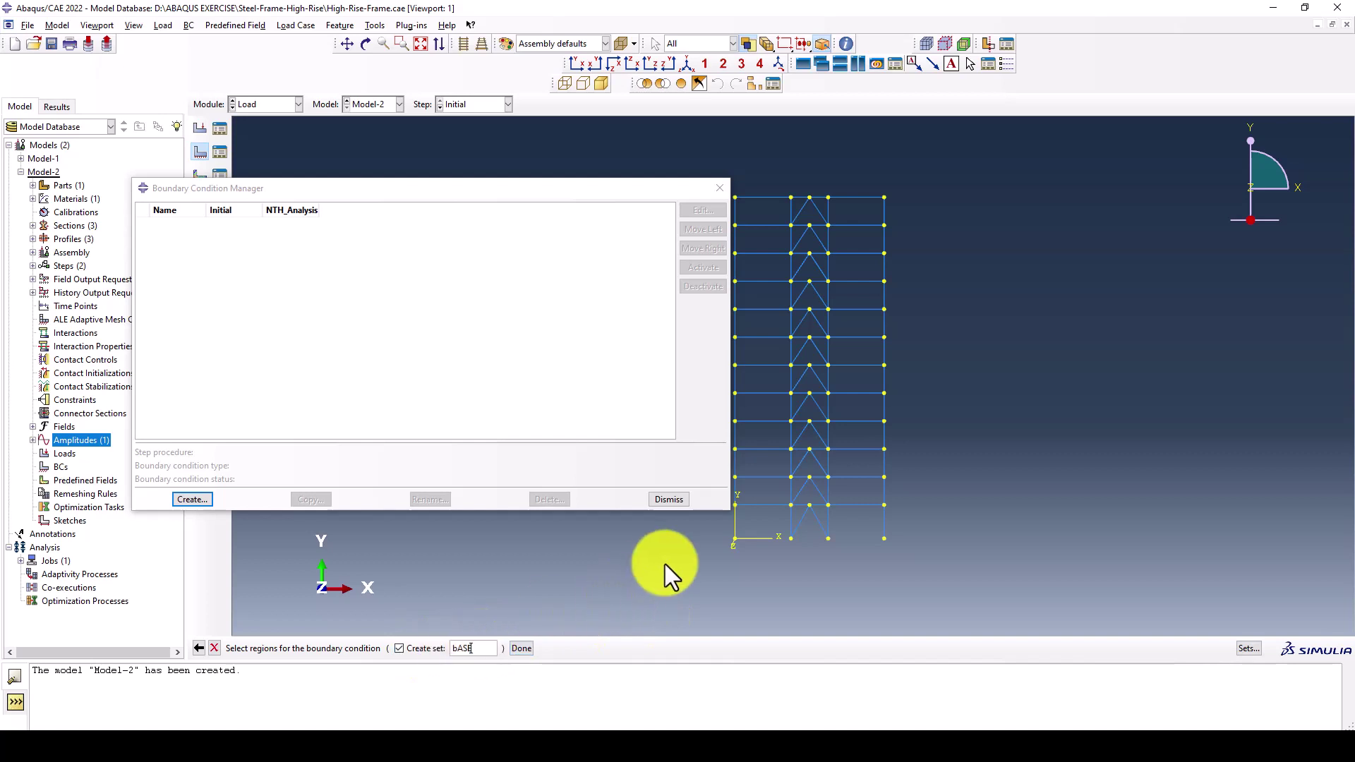
{"action": "scroll", "coordinate": [746, 565], "scroll_direction": "up", "scroll_amount": 1}
{"action": "scroll", "coordinate": [746, 557], "scroll_direction": "up", "scroll_amount": 1}
{"action": "left_click_drag", "start_coordinate": [716, 509], "coordinate": [813, 487]}
{"action": "left_click_drag", "start_coordinate": [573, 186], "coordinate": [468, 127]}
{"action": "left_click_drag", "start_coordinate": [702, 502], "coordinate": [1033, 552]}
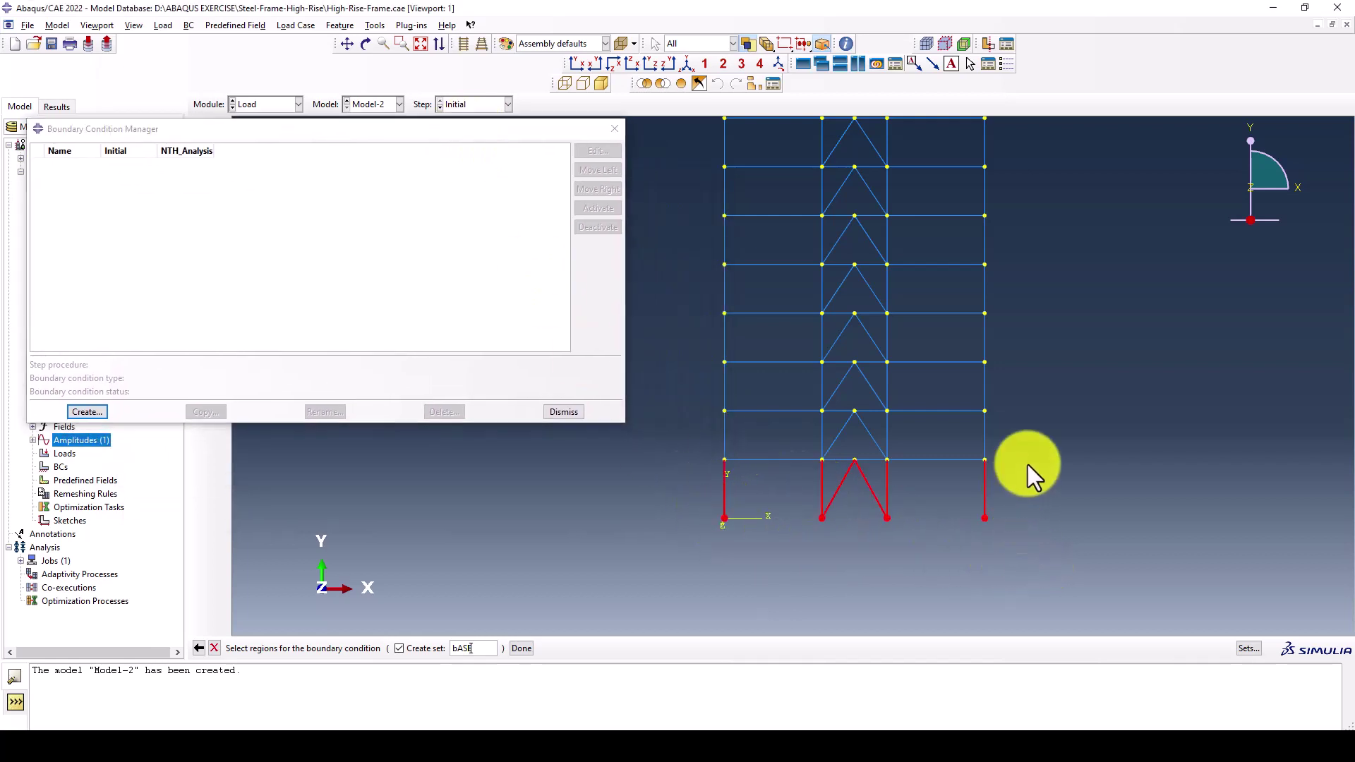
{"action": "left_click_drag", "start_coordinate": [1016, 481], "coordinate": [561, 493], "text": "ctrl"}
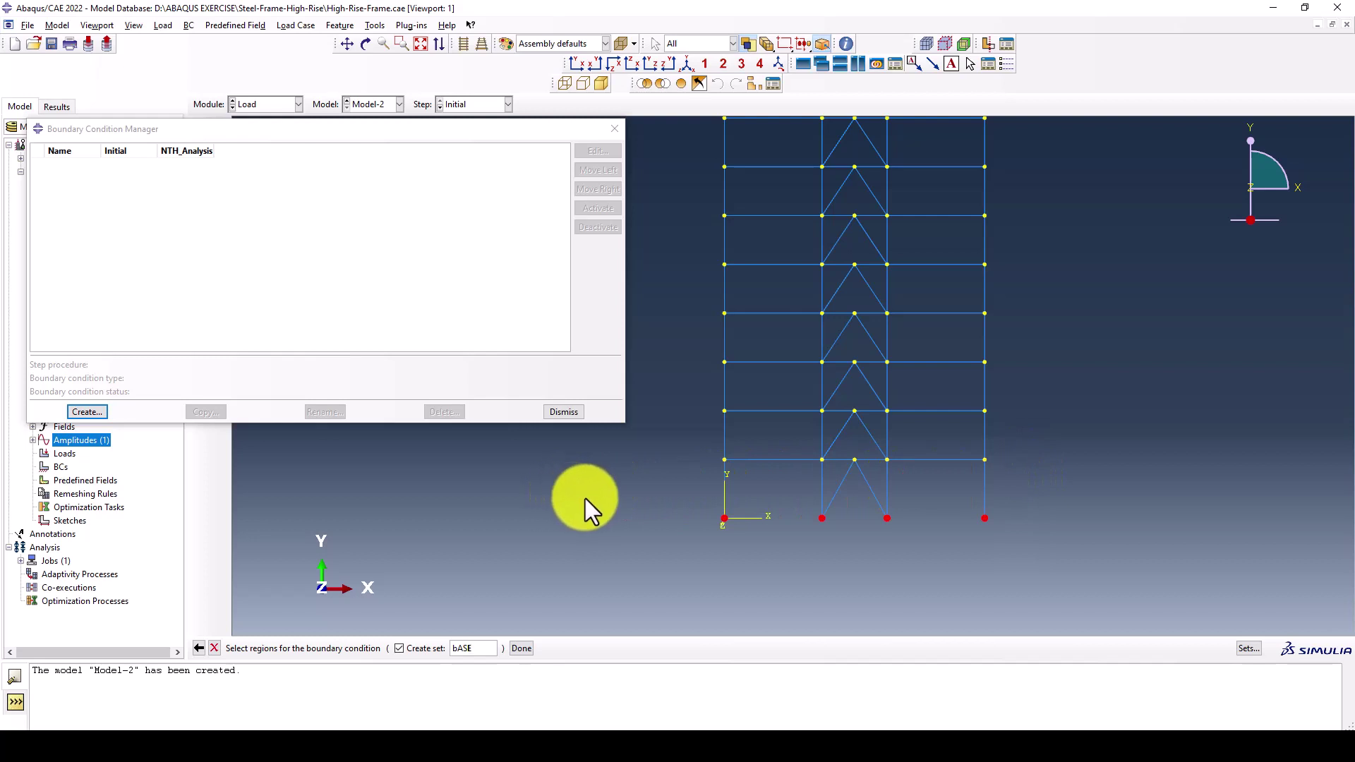
{"action": "key", "text": "Return"}
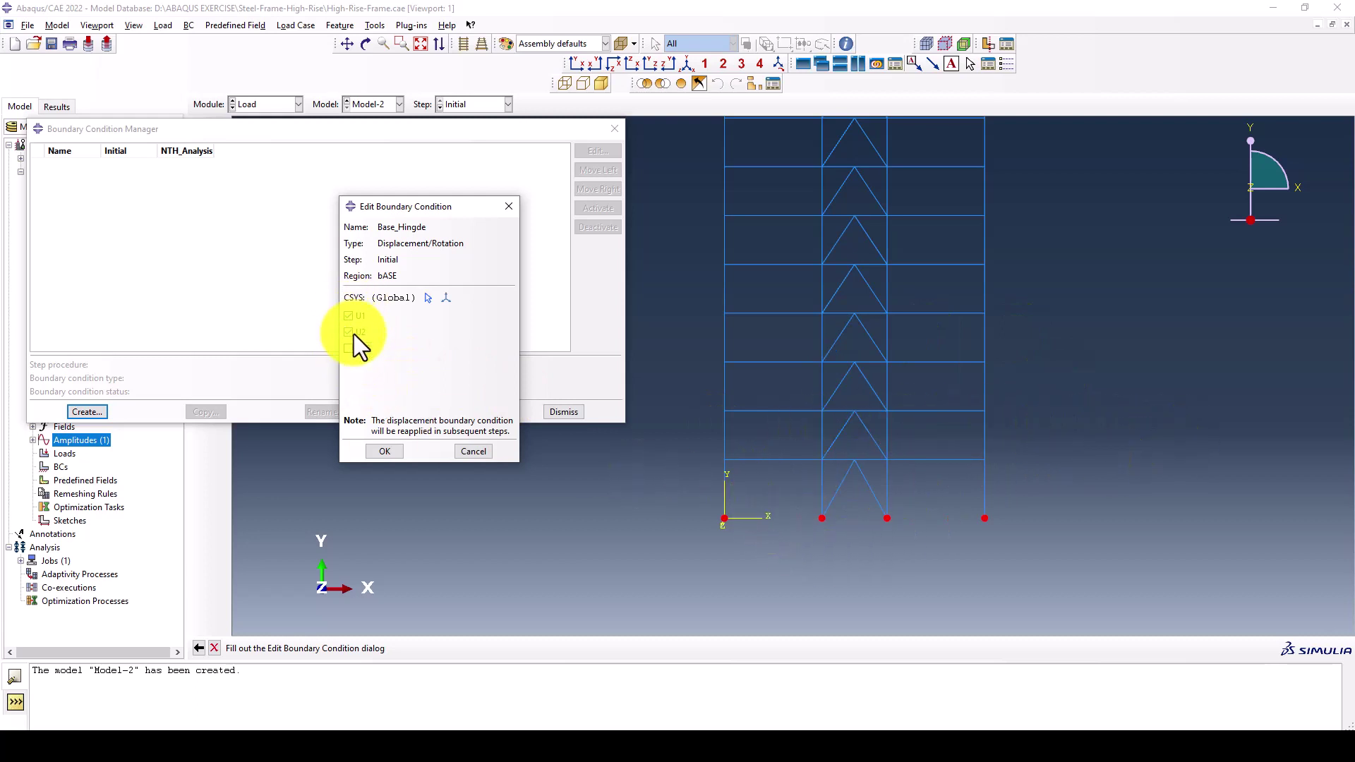
{"action": "left_click", "coordinate": [385, 451]}
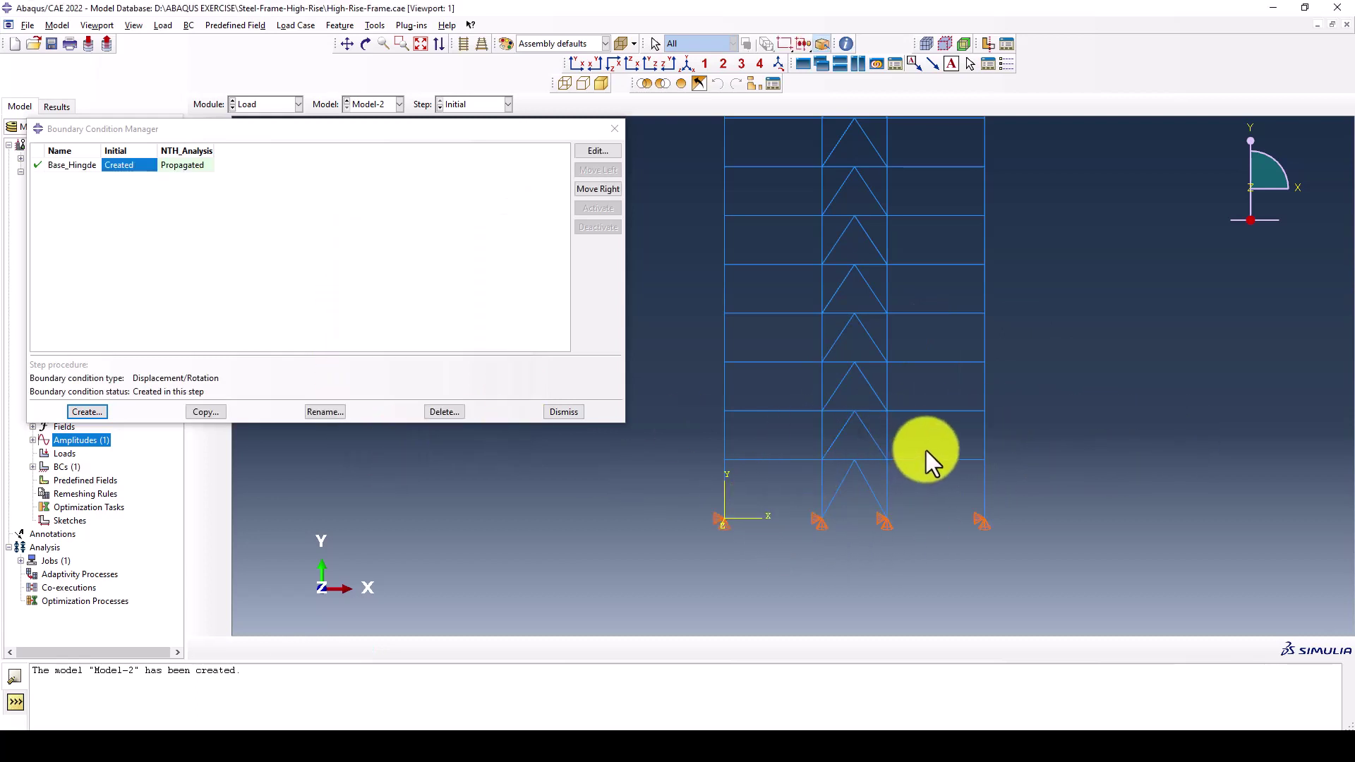
Start an Acceleration/Angular acceleration boundary condition named kOBE_eq_H in the NTH_Analysis step.
{"action": "left_click", "coordinate": [87, 411]}
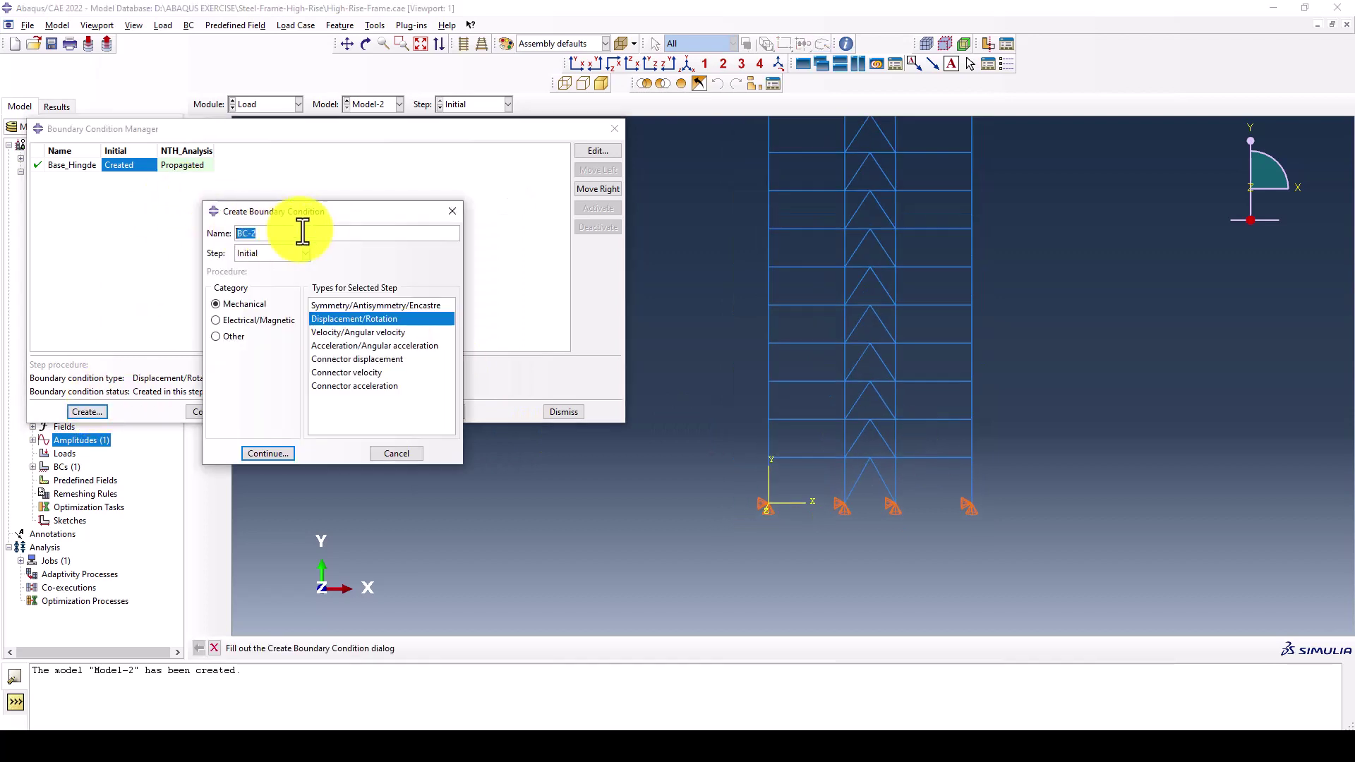
{"action": "left_click", "coordinate": [282, 250]}
{"action": "left_click", "coordinate": [289, 280]}
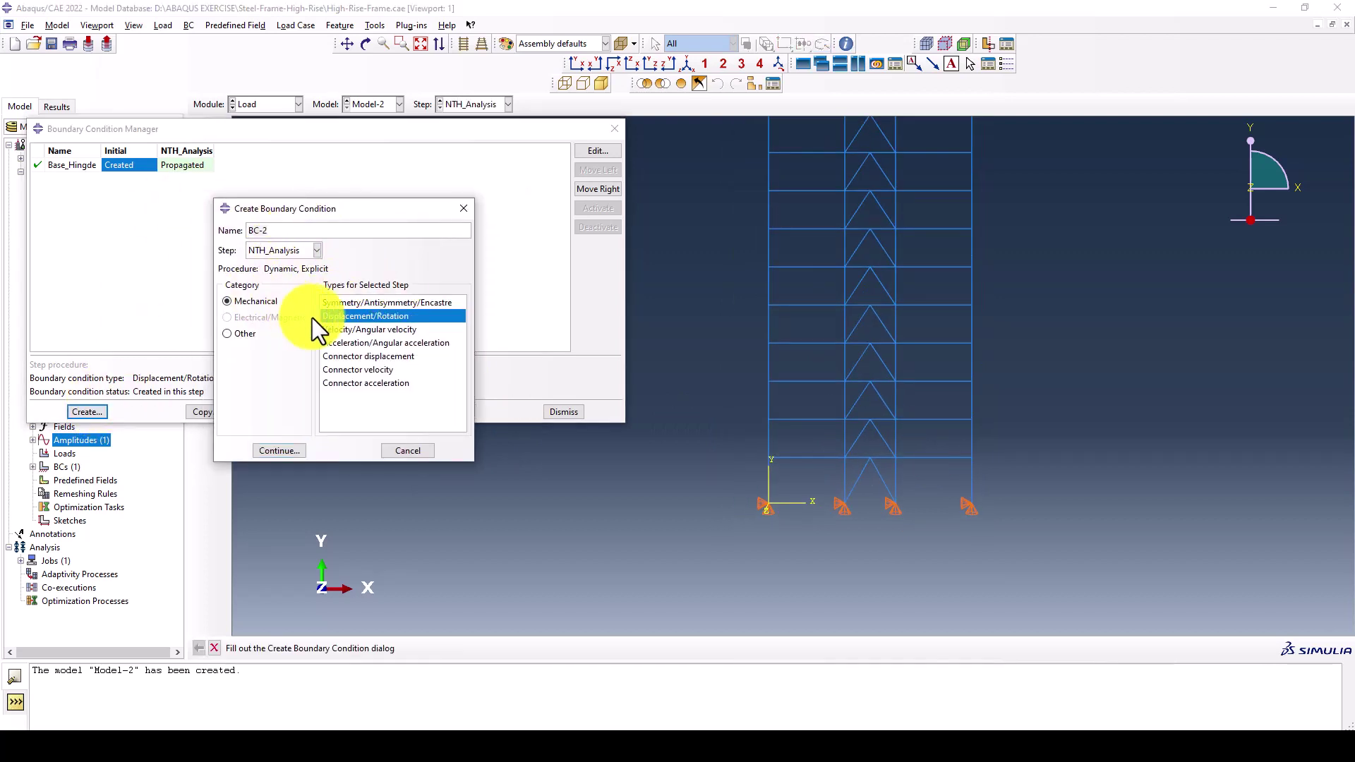
{"action": "left_click", "coordinate": [402, 343]}
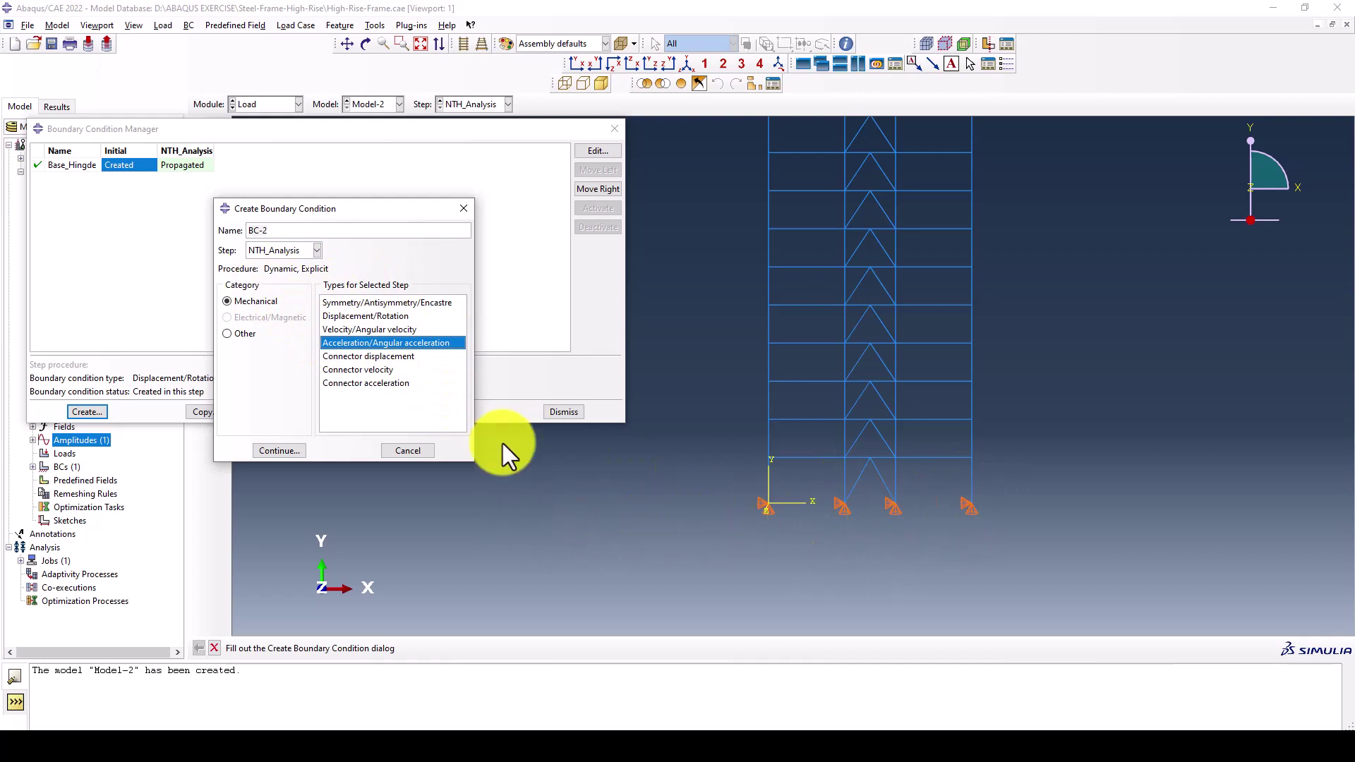
{"action": "left_click_drag", "start_coordinate": [290, 230], "coordinate": [237, 223]}
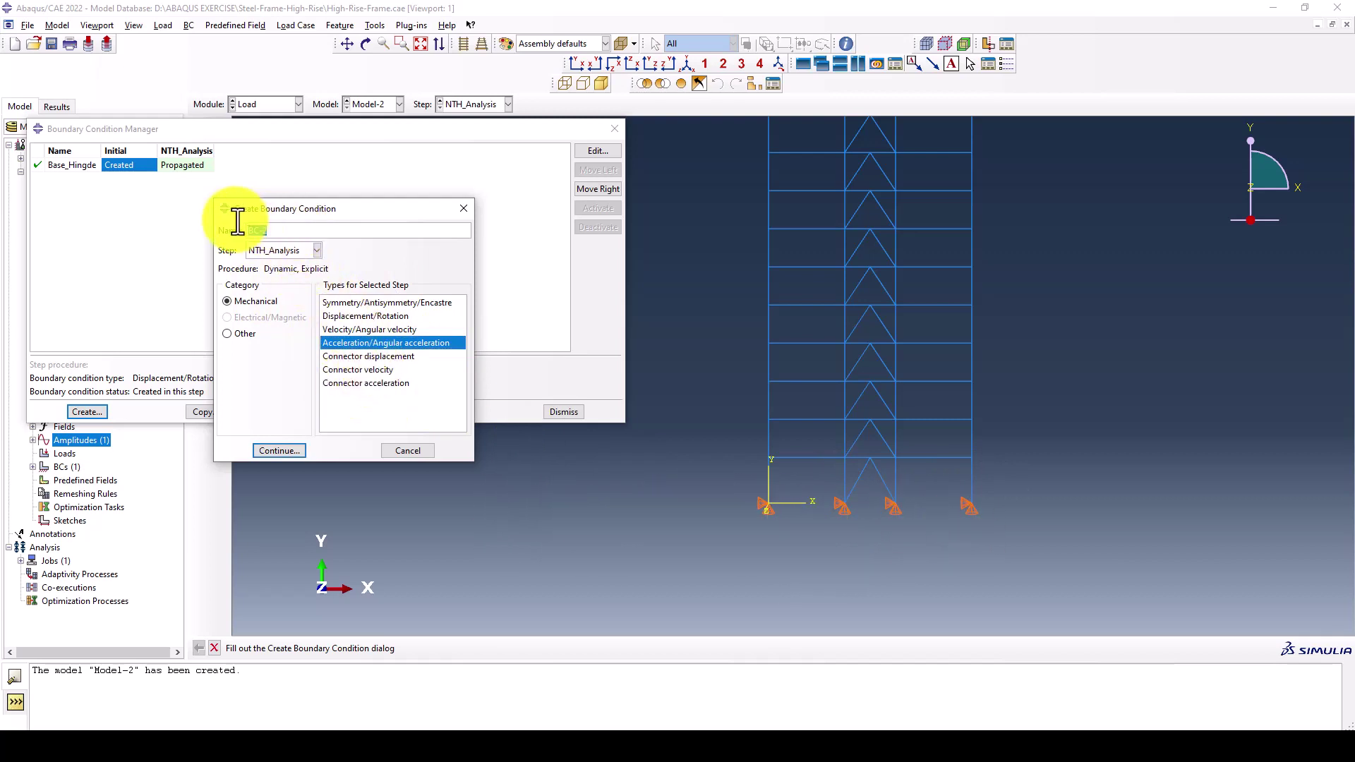
{"action": "type", "text": "kOBE_eq_H"}
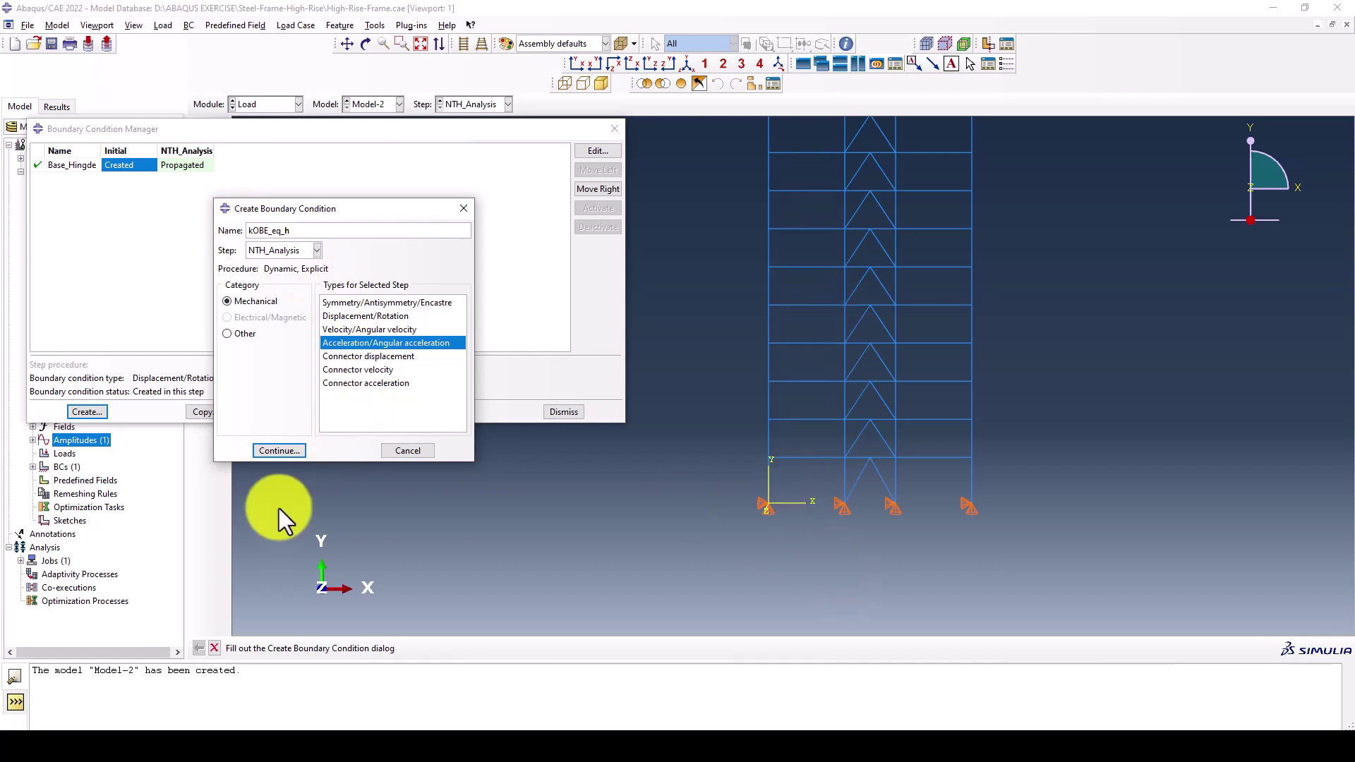
{"action": "left_click", "coordinate": [286, 453]}
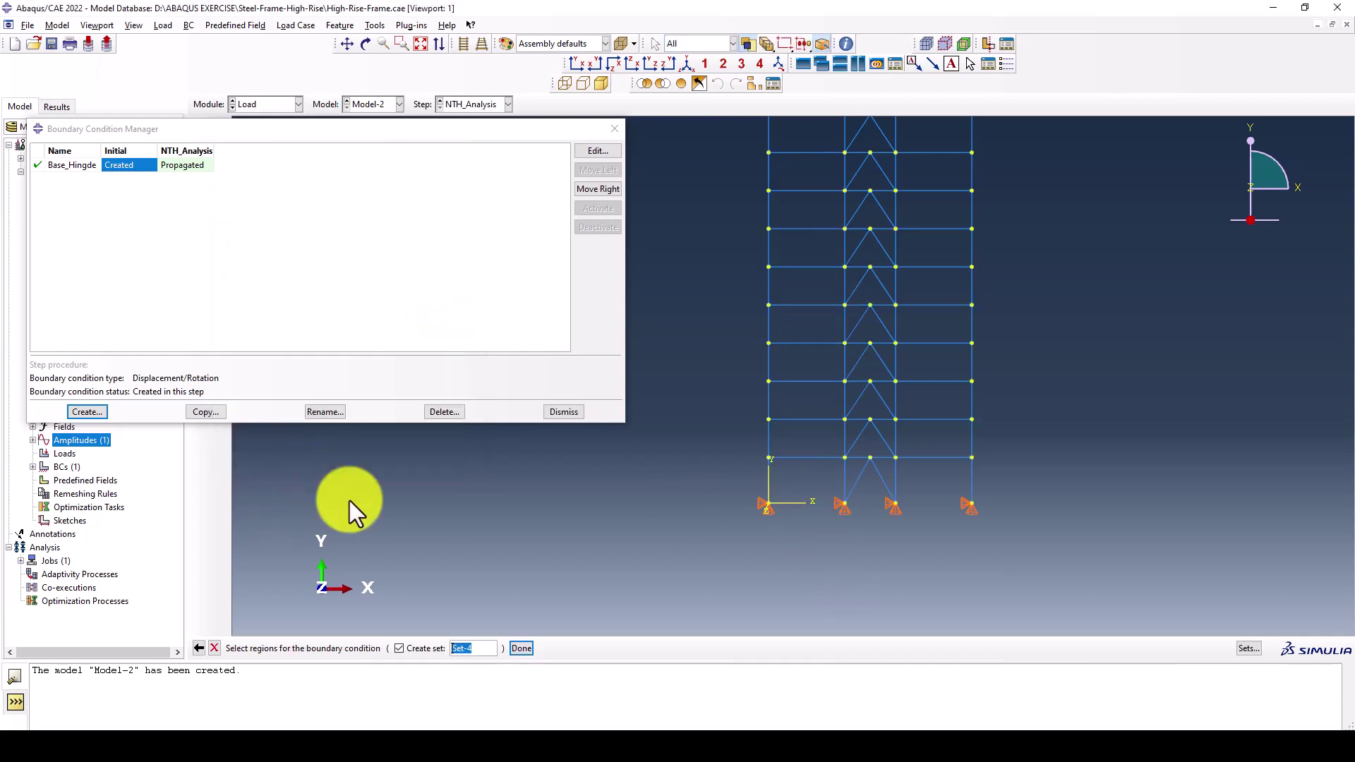
Use set bASE as the region and enable A1 acceleration, checking the Kobe-EQ data in Excel.
{"action": "left_click", "coordinate": [1245, 648]}
{"action": "left_click", "coordinate": [219, 366]}
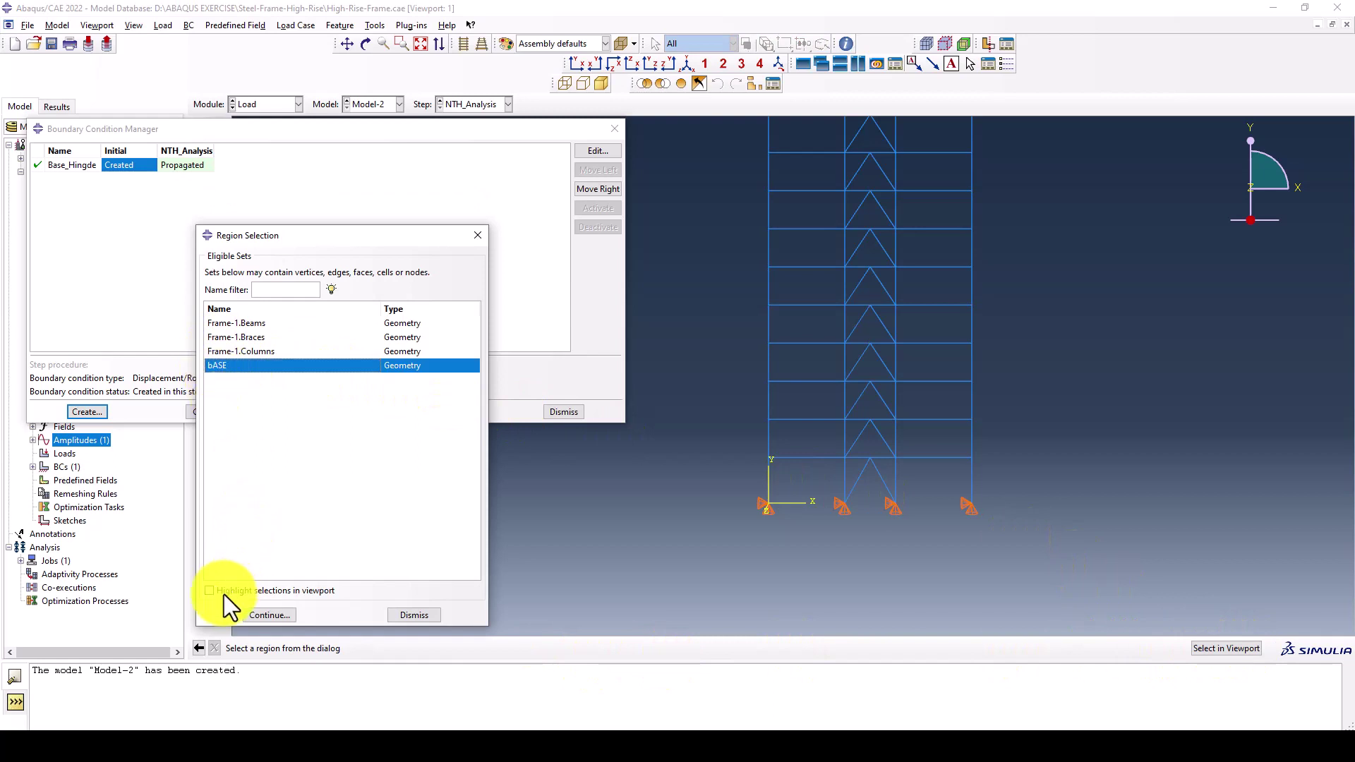
{"action": "left_click", "coordinate": [267, 615]}
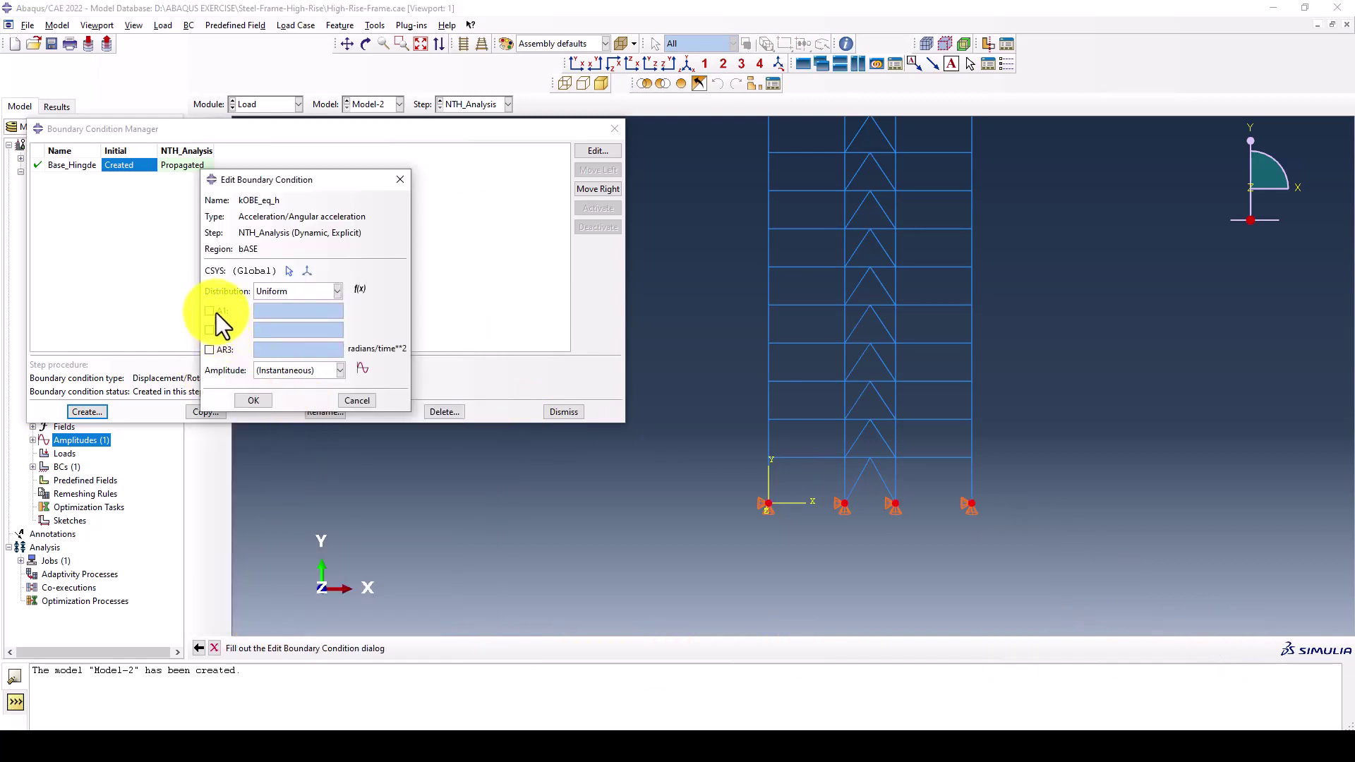
{"action": "left_click", "coordinate": [210, 311]}
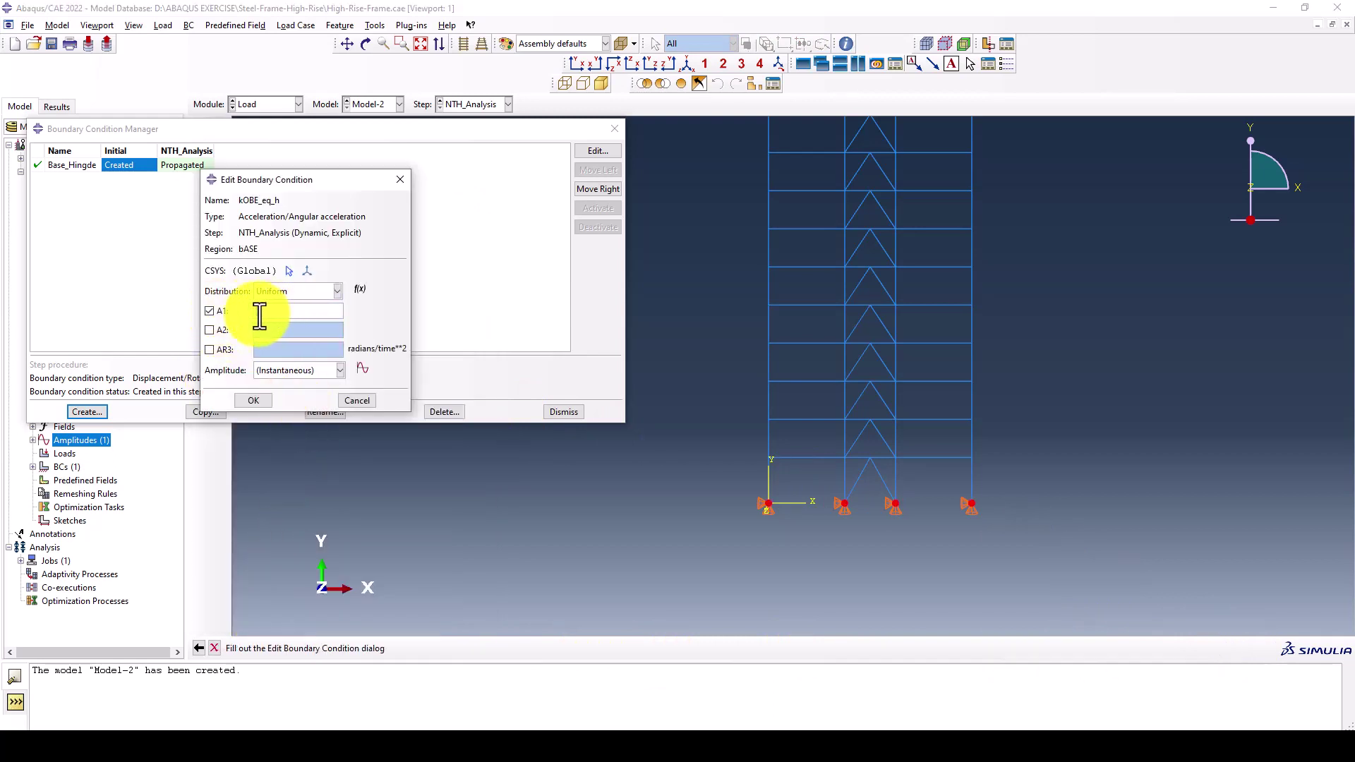
{"action": "type", "text": "3000"}
{"action": "left_click", "coordinate": [720, 713]}
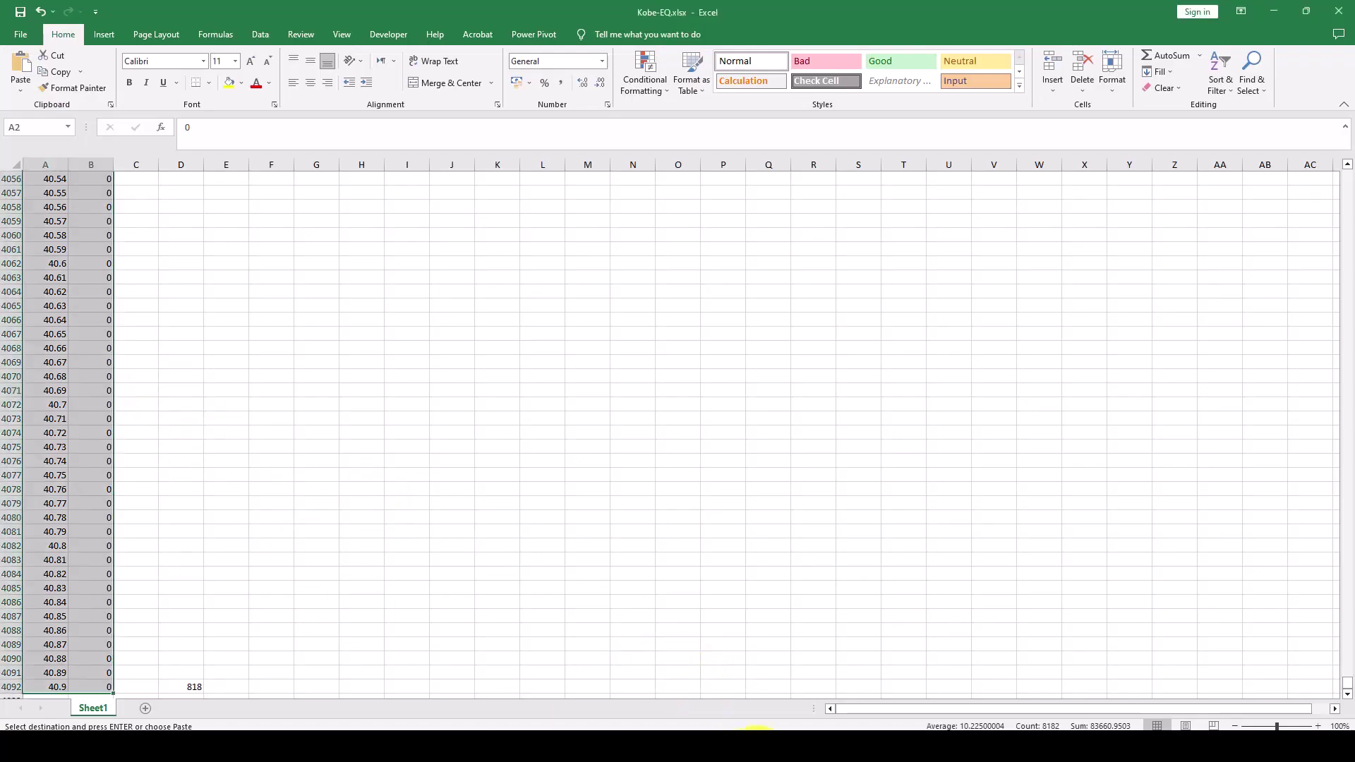
{"action": "left_click", "coordinate": [741, 741]}
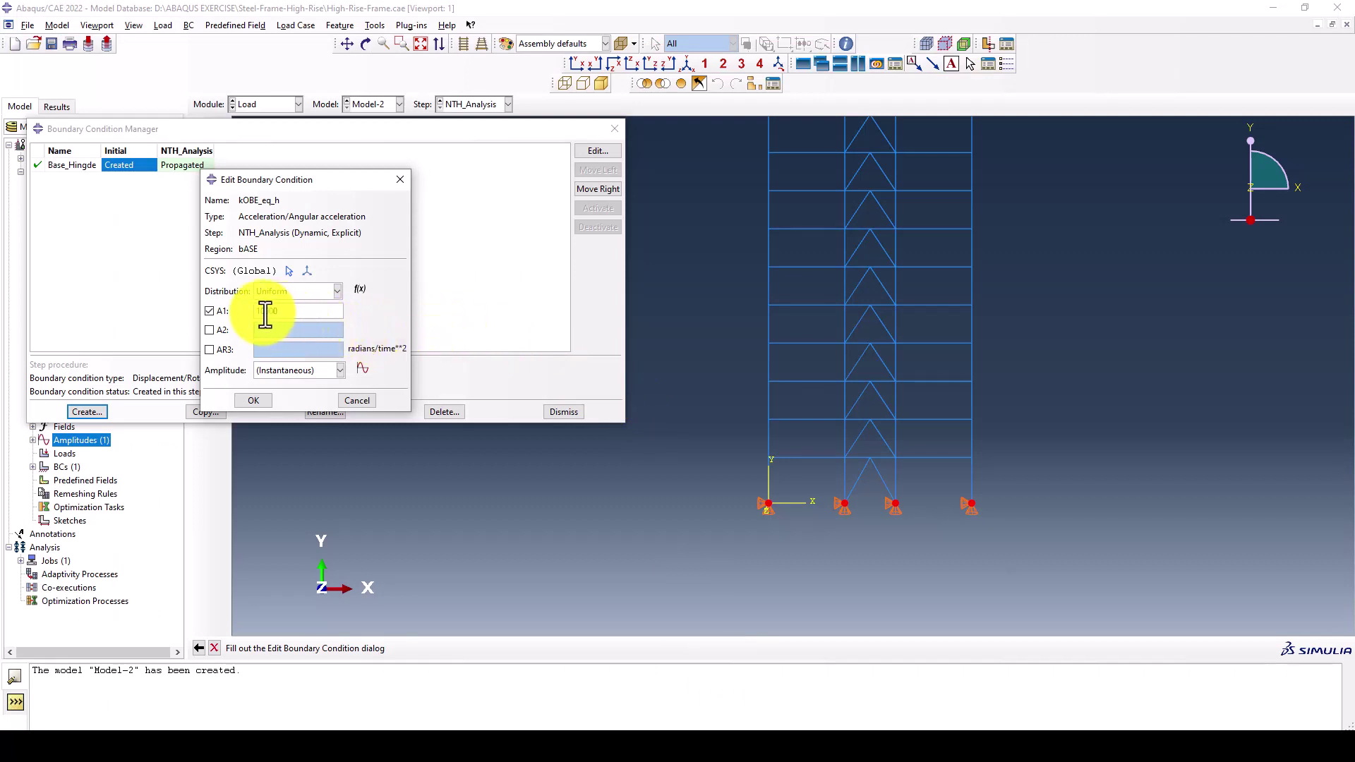
Apply A1 = 10000 with the Kobe_EQ-Horizantal amplitude, leaving A2 unchecked.
{"action": "double_click", "coordinate": [261, 310]}
{"action": "left_click", "coordinate": [261, 311]}
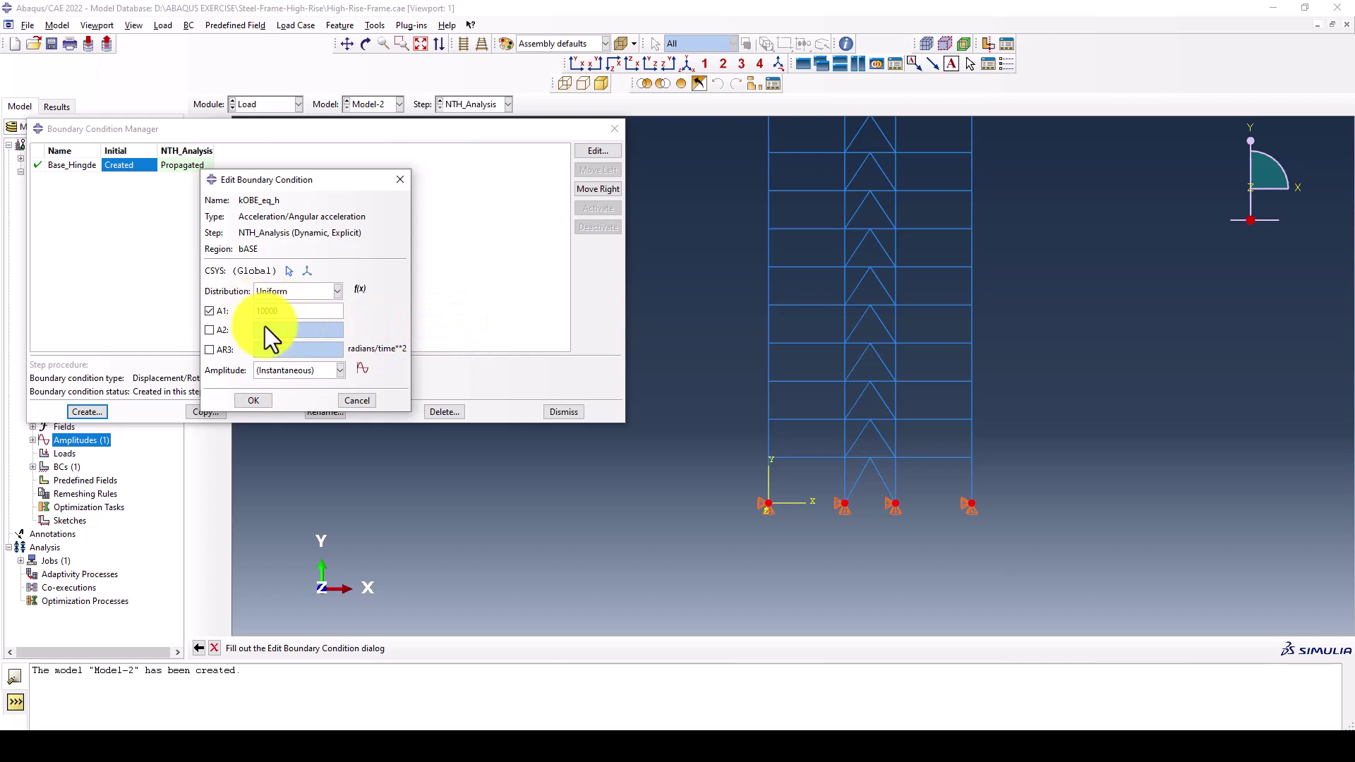
{"action": "left_click", "coordinate": [297, 367]}
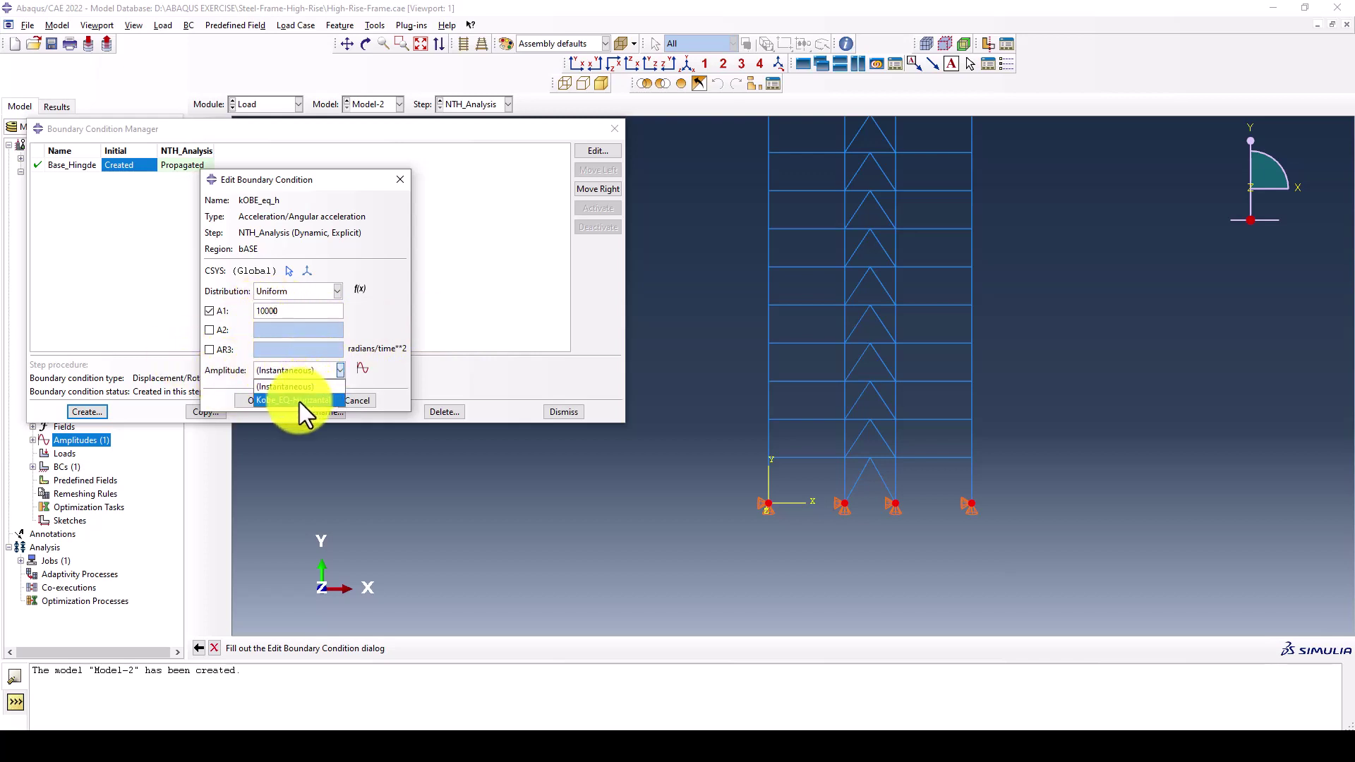
{"action": "left_click", "coordinate": [293, 392]}
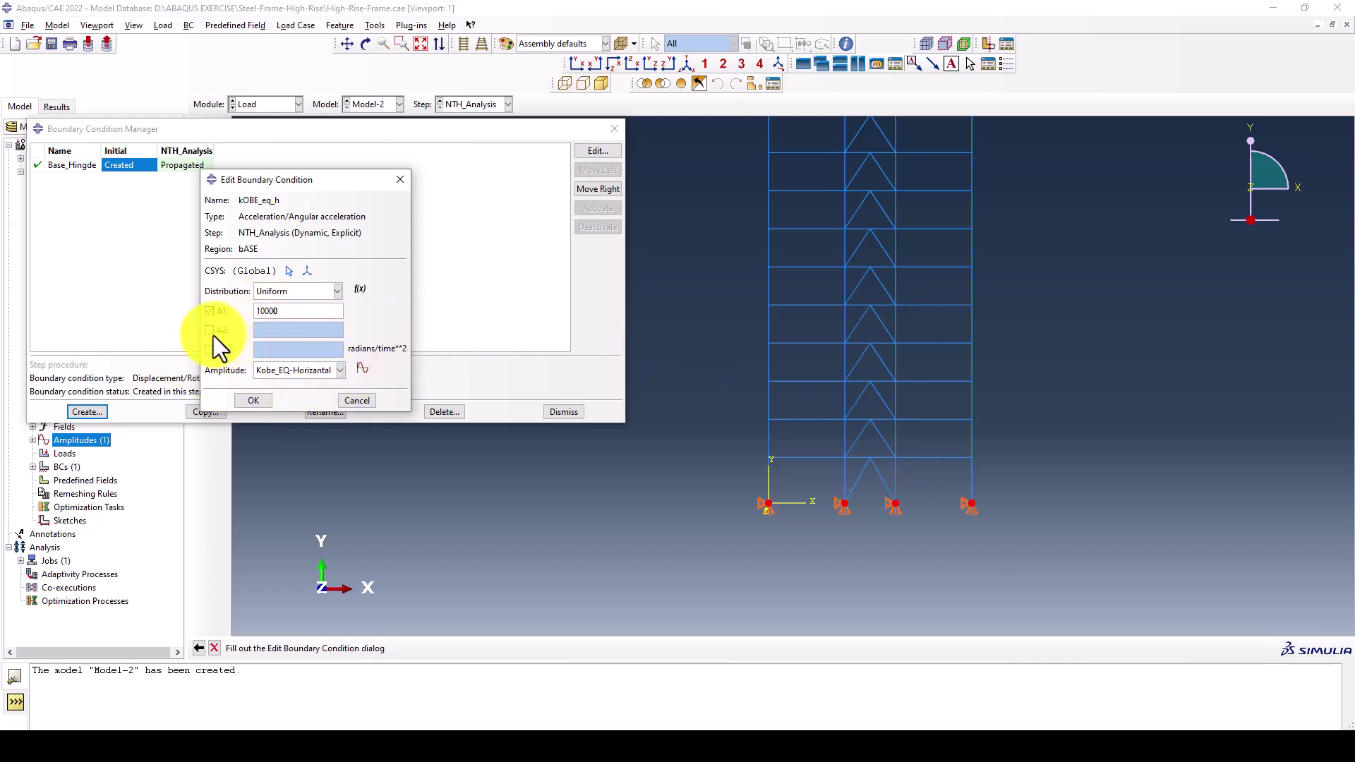
{"action": "left_click", "coordinate": [209, 330]}
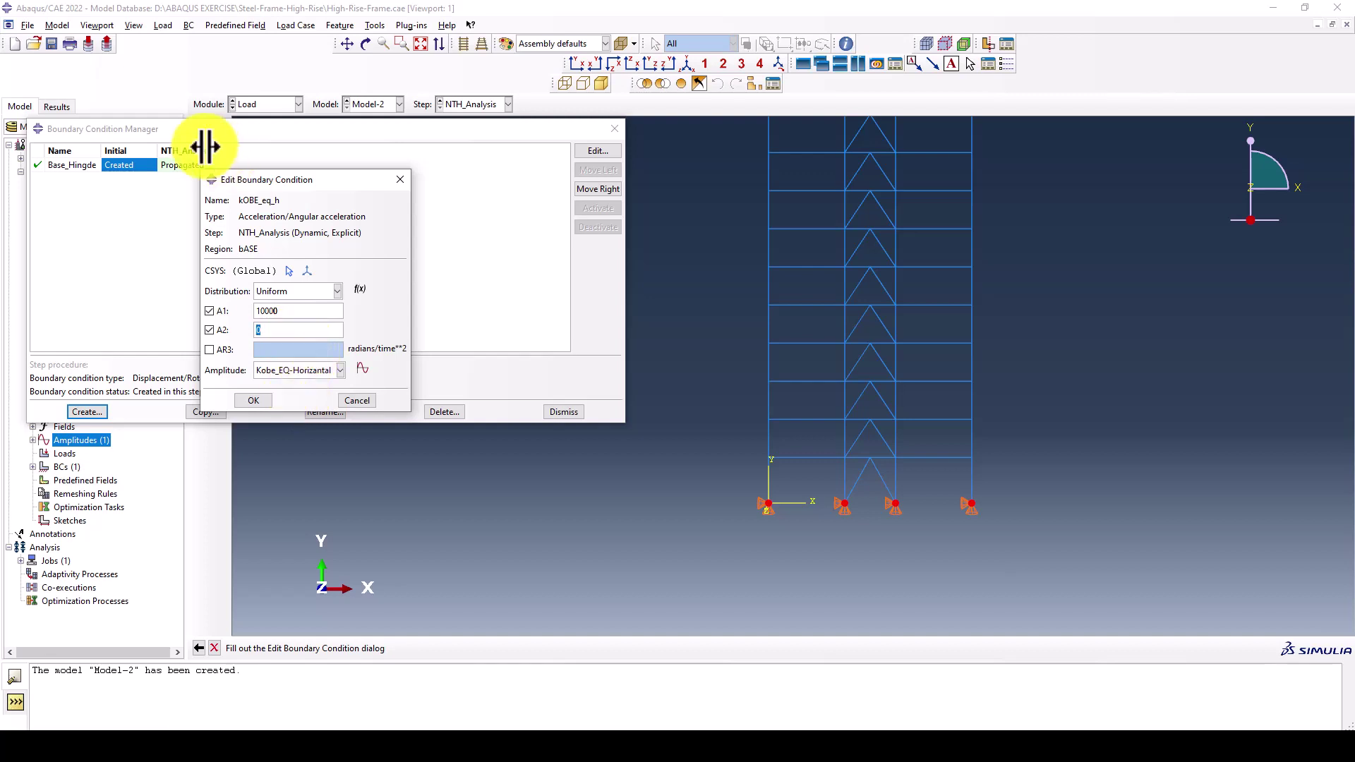
{"action": "left_click", "coordinate": [210, 330]}
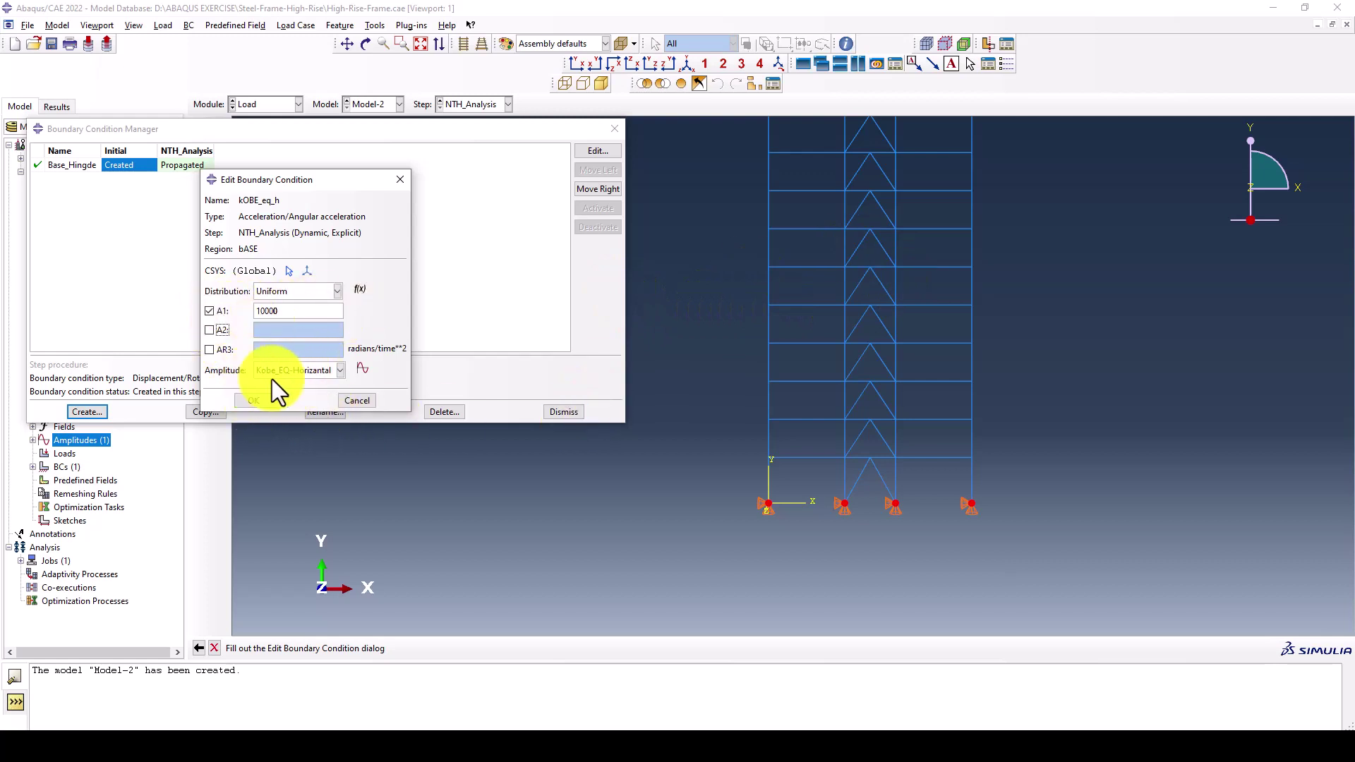
Save kOBE_eq_h, close the Boundary Condition Manager, and switch to the Mesh module.
{"action": "left_click", "coordinate": [251, 400]}
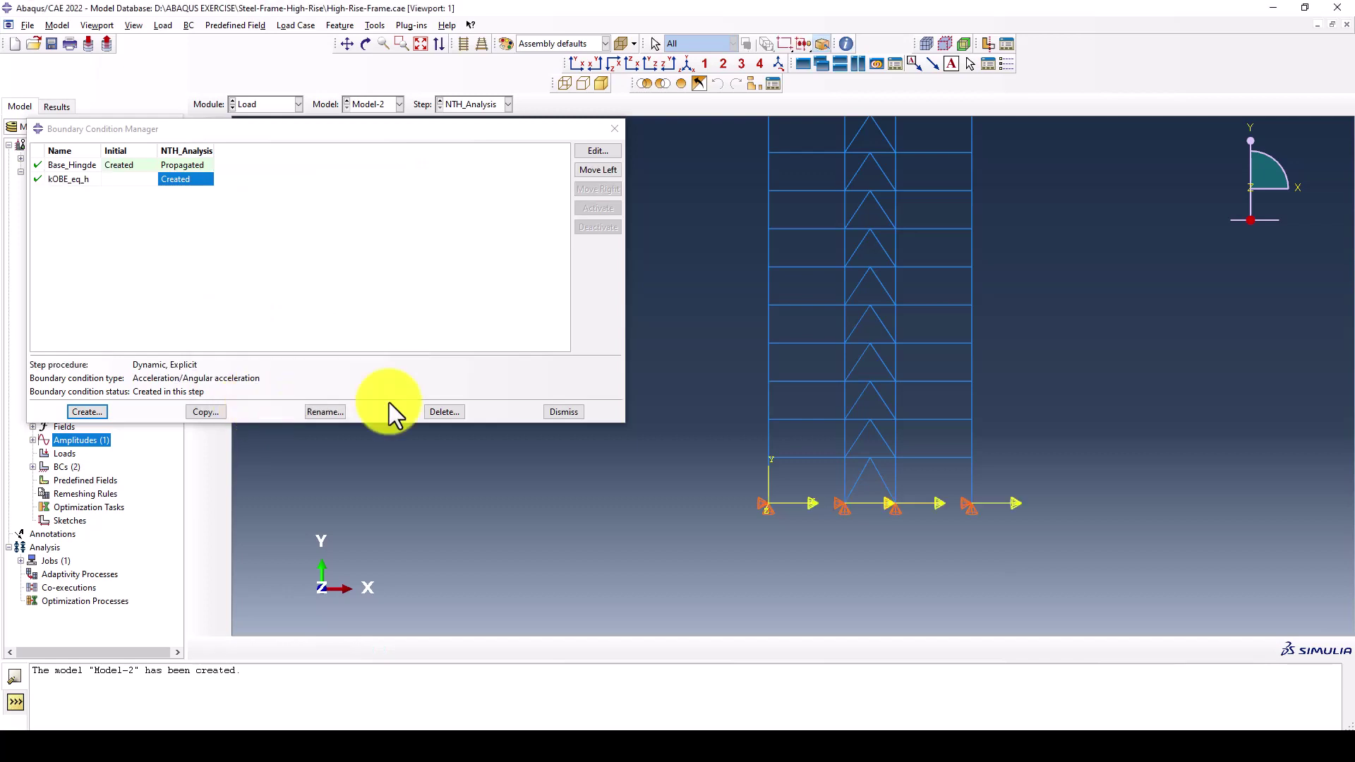
{"action": "left_click", "coordinate": [564, 411]}
{"action": "left_click", "coordinate": [268, 106]}
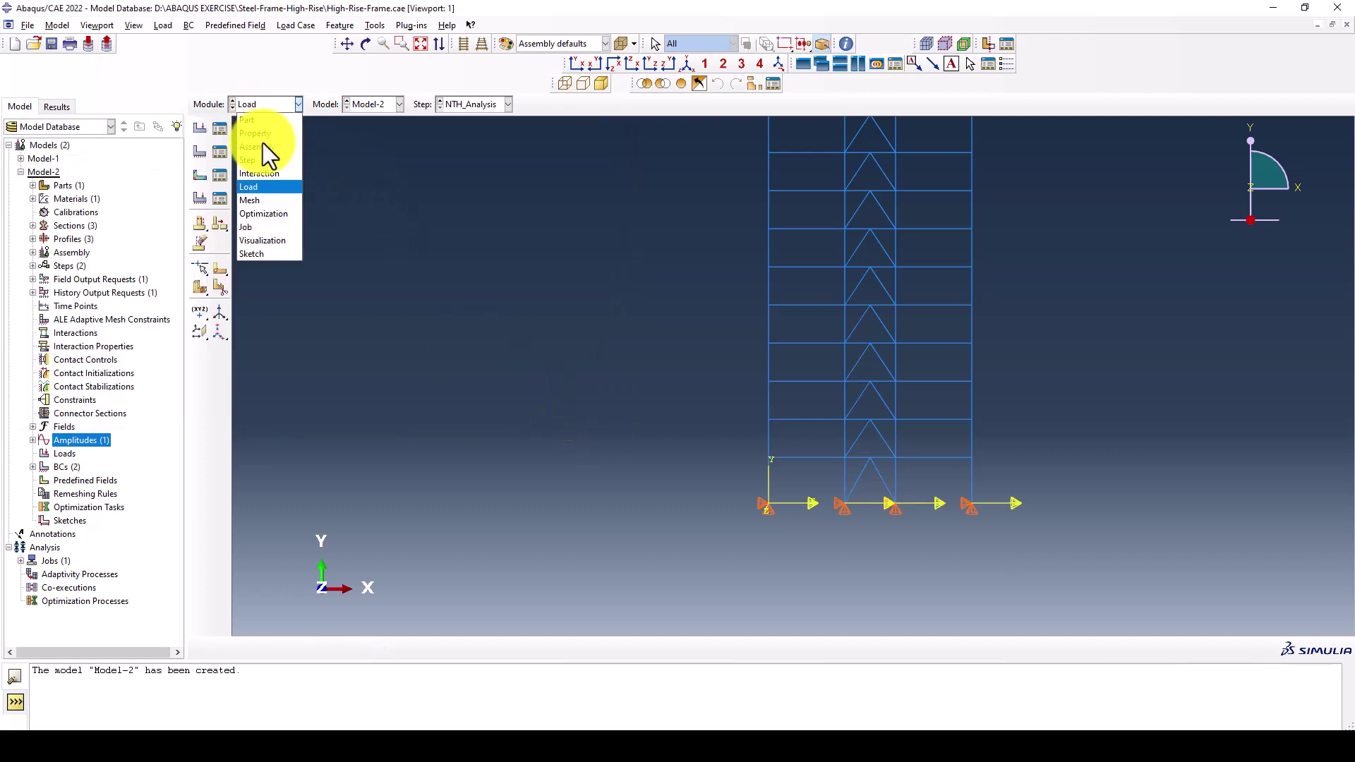
{"action": "left_click", "coordinate": [263, 200]}
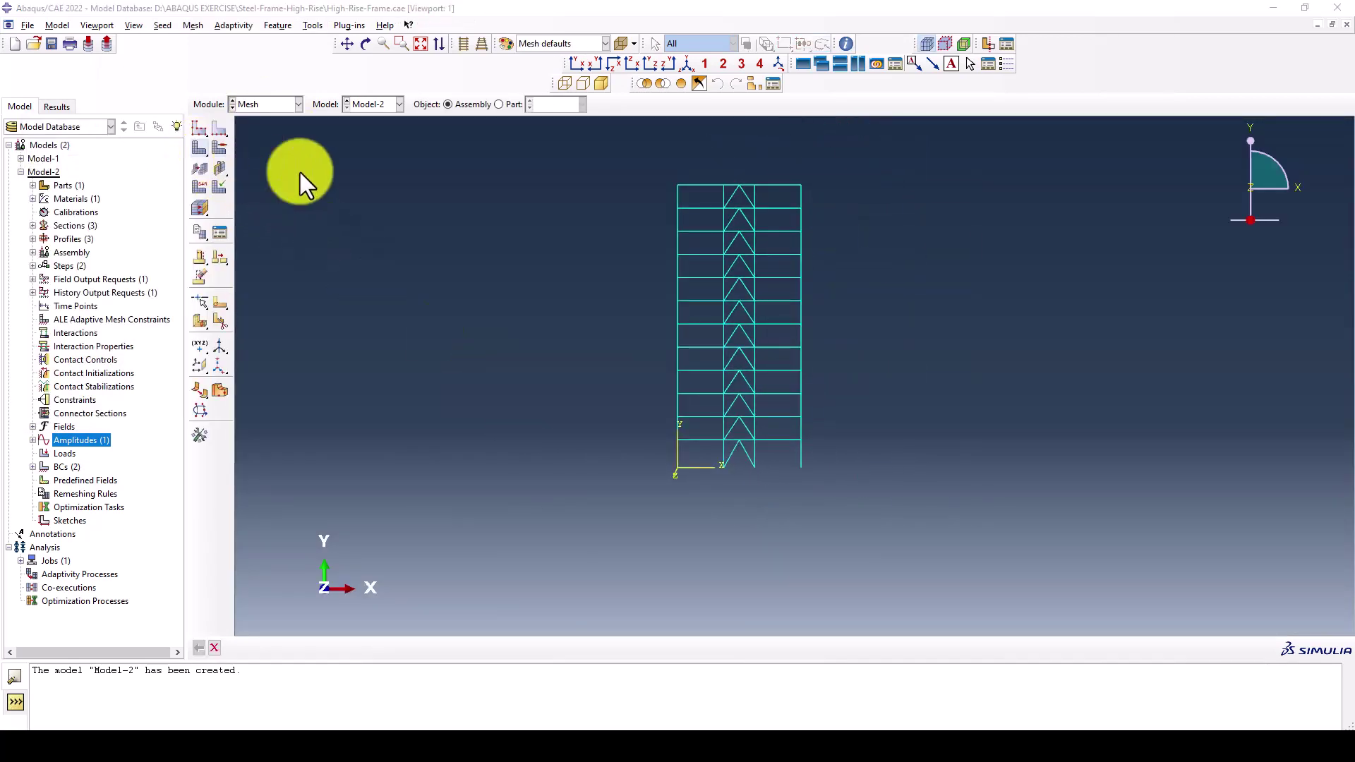
{"action": "left_click", "coordinate": [650, 390]}
Assign explicit linear B21 beam elements to the whole Frame part.
{"action": "left_click", "coordinate": [497, 105]}
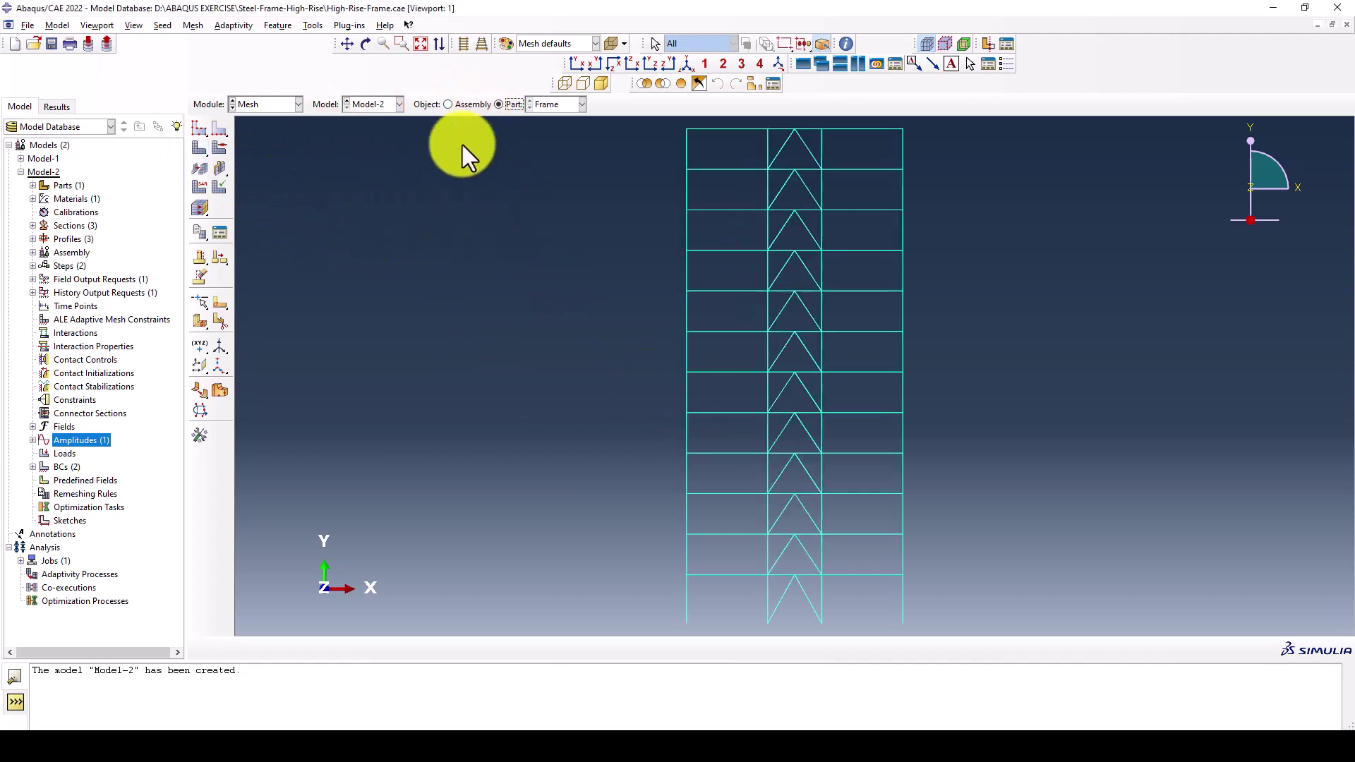
{"action": "left_click", "coordinate": [201, 186]}
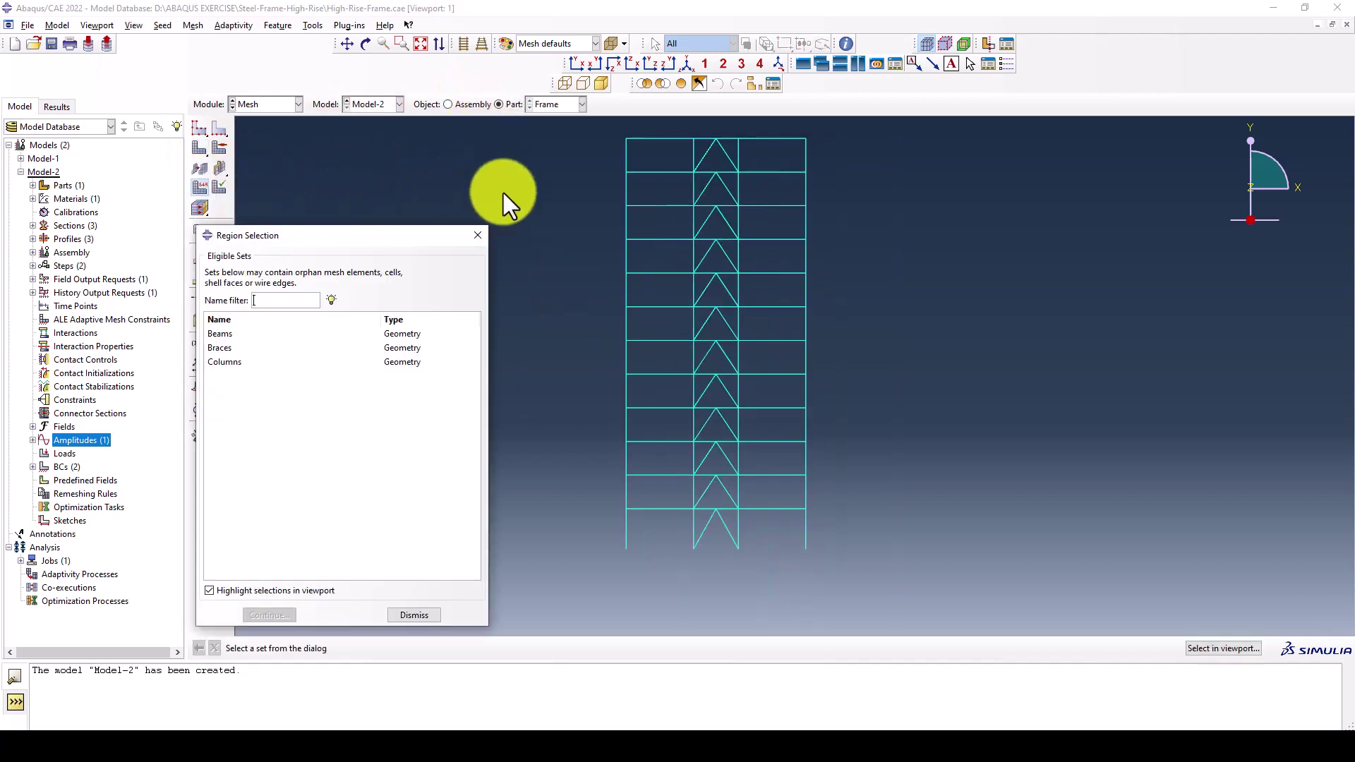
{"action": "left_click", "coordinate": [477, 235]}
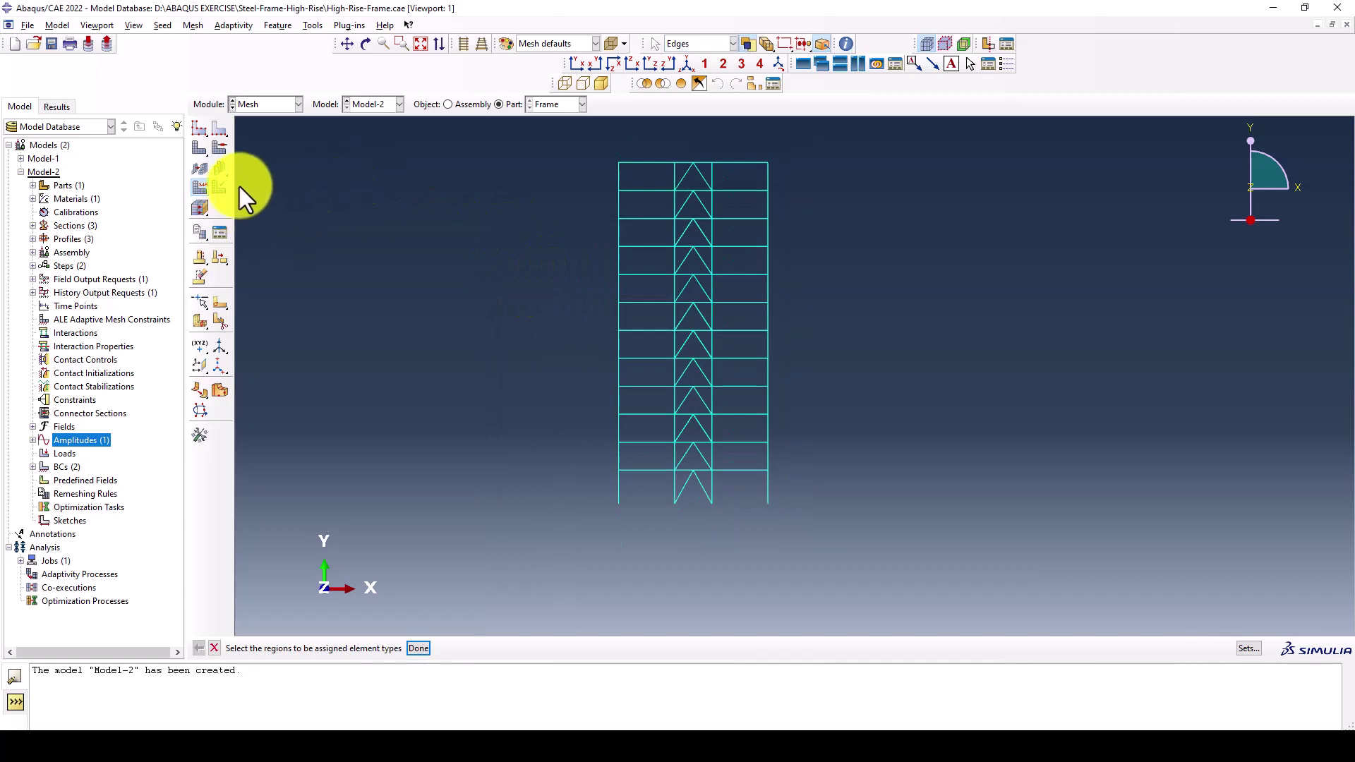
{"action": "left_click_drag", "start_coordinate": [516, 155], "coordinate": [881, 552]}
{"action": "middle_click", "coordinate": [466, 269]}
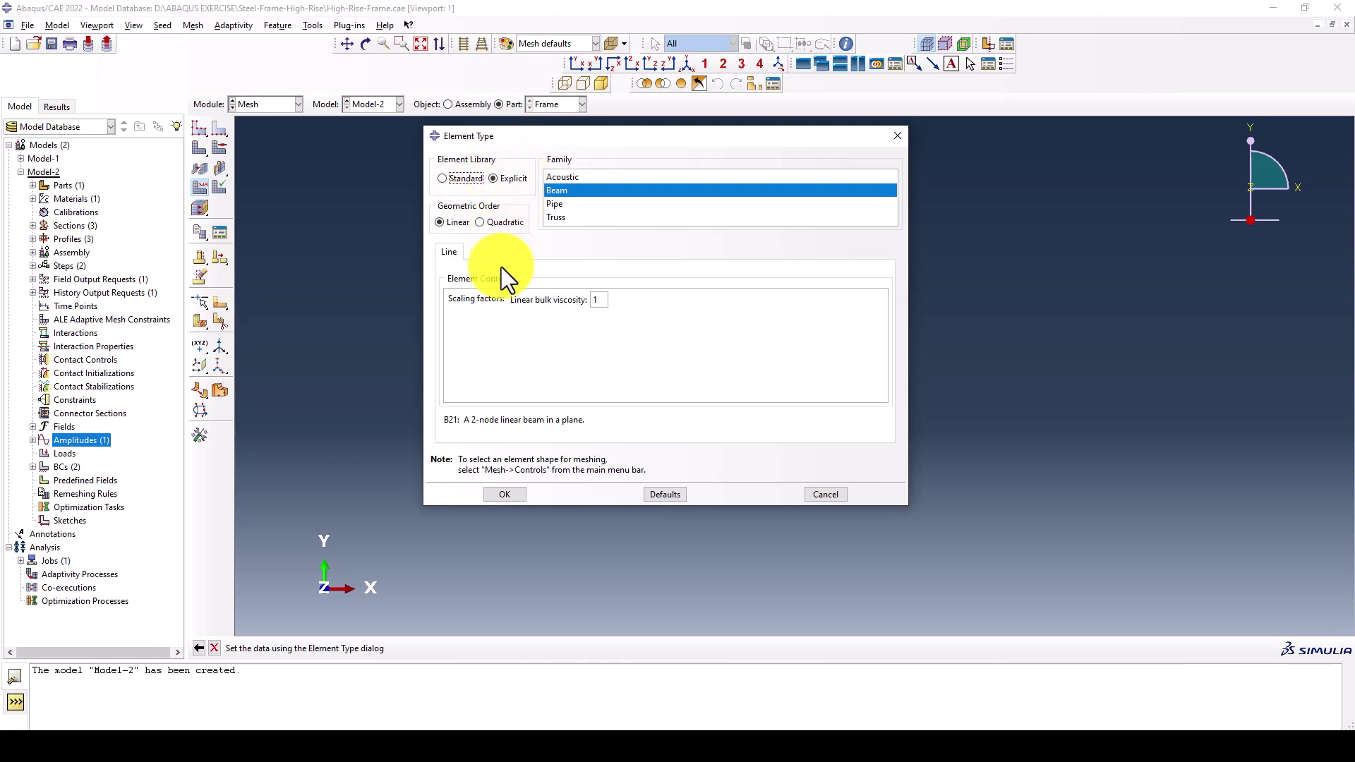
{"action": "left_click", "coordinate": [447, 180]}
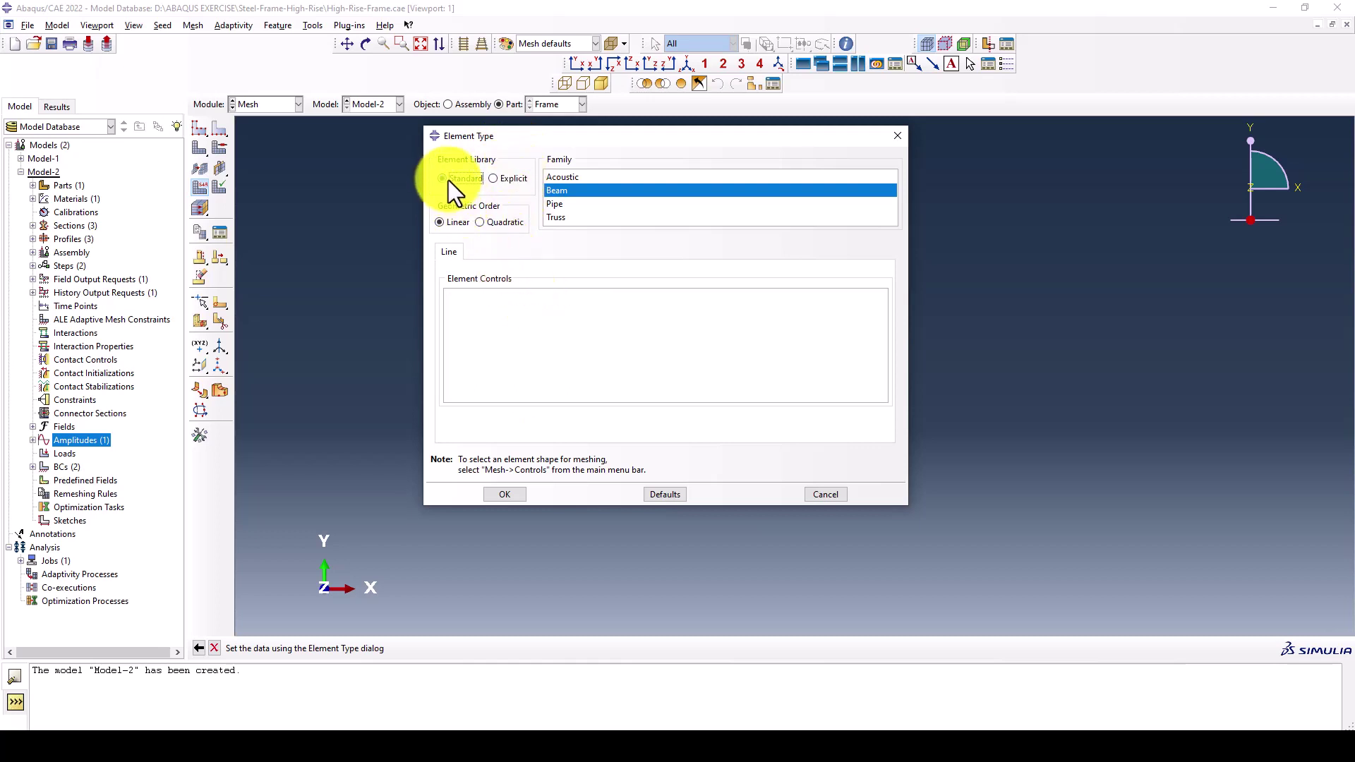
{"action": "left_click", "coordinate": [494, 179]}
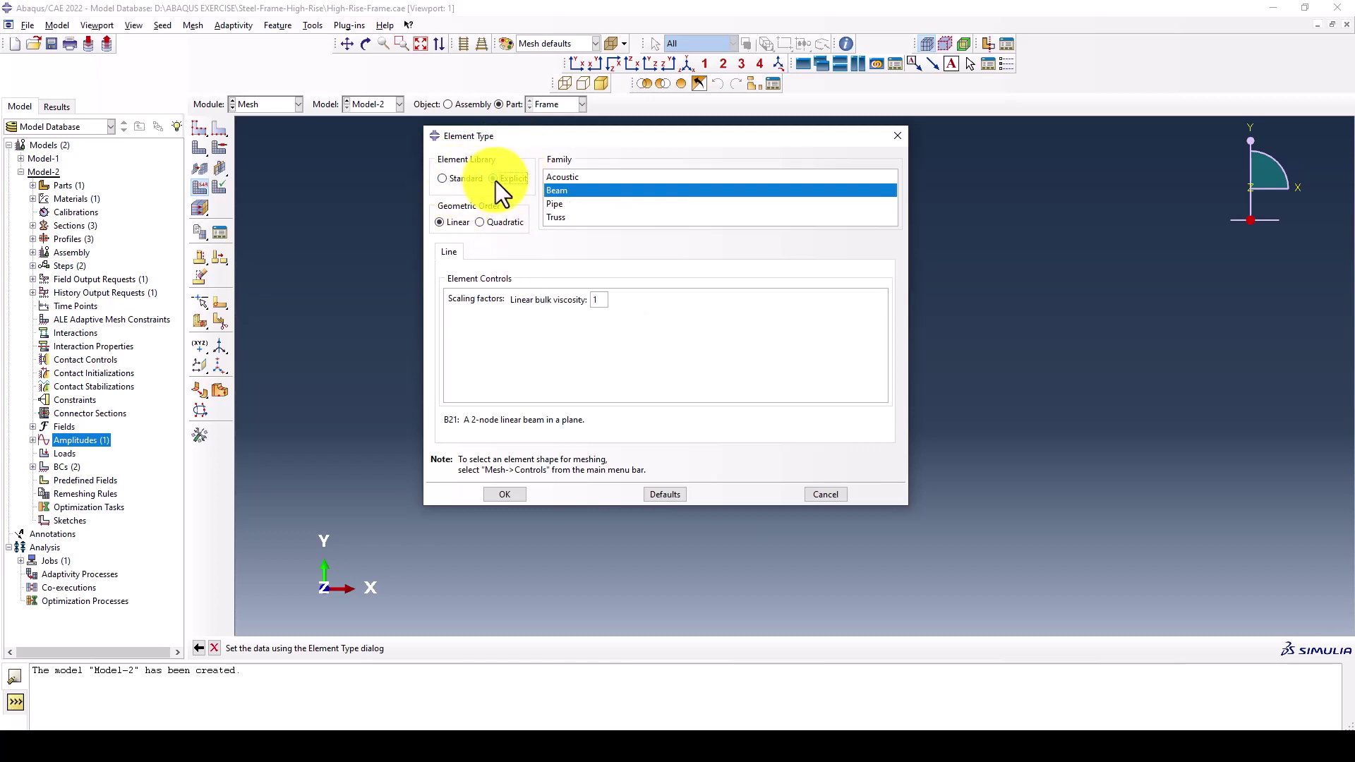
{"action": "left_click", "coordinate": [504, 492]}
Switch to the Job module and bring up the Job Manager.
{"action": "left_click", "coordinate": [282, 106]}
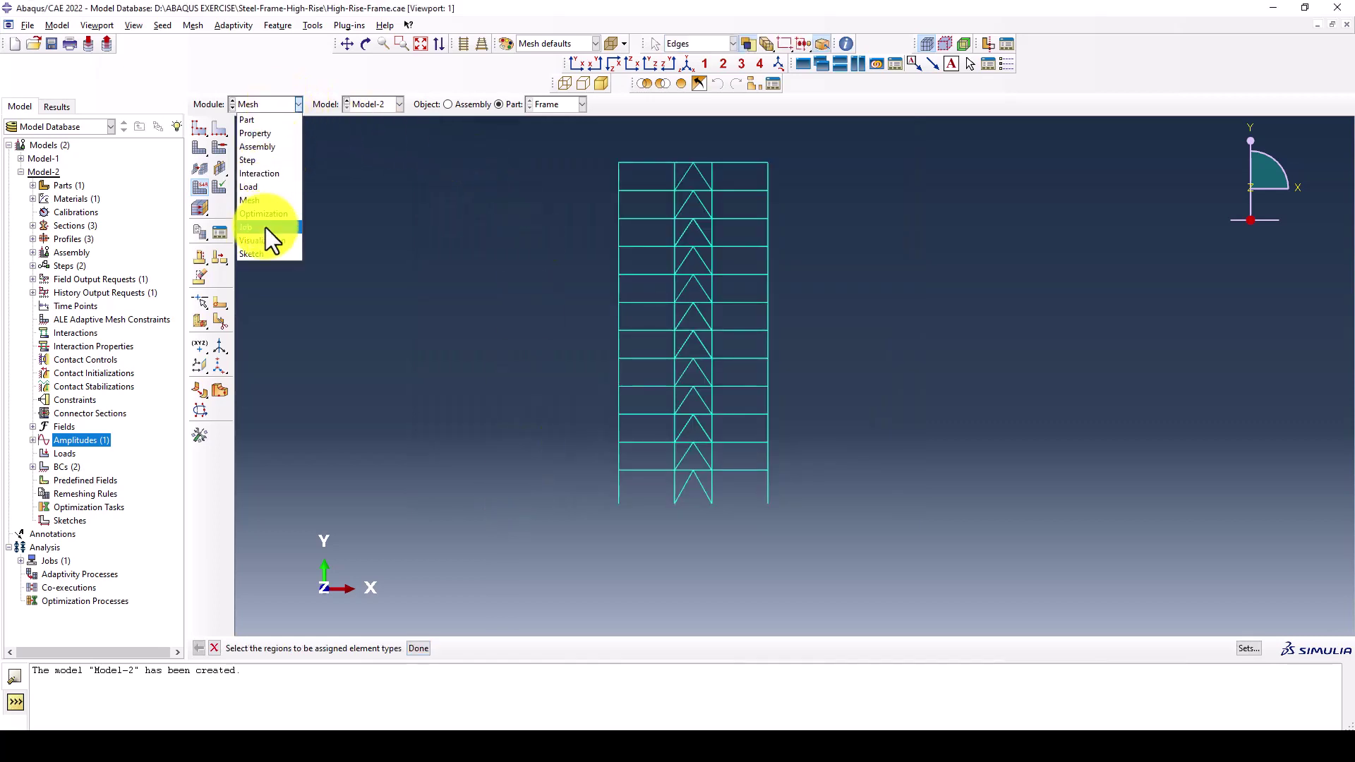
{"action": "left_click", "coordinate": [265, 228]}
{"action": "left_click", "coordinate": [219, 129]}
Abandon the new job, close the Job Manager, and switch to the Assembly module.
{"action": "left_click", "coordinate": [243, 518]}
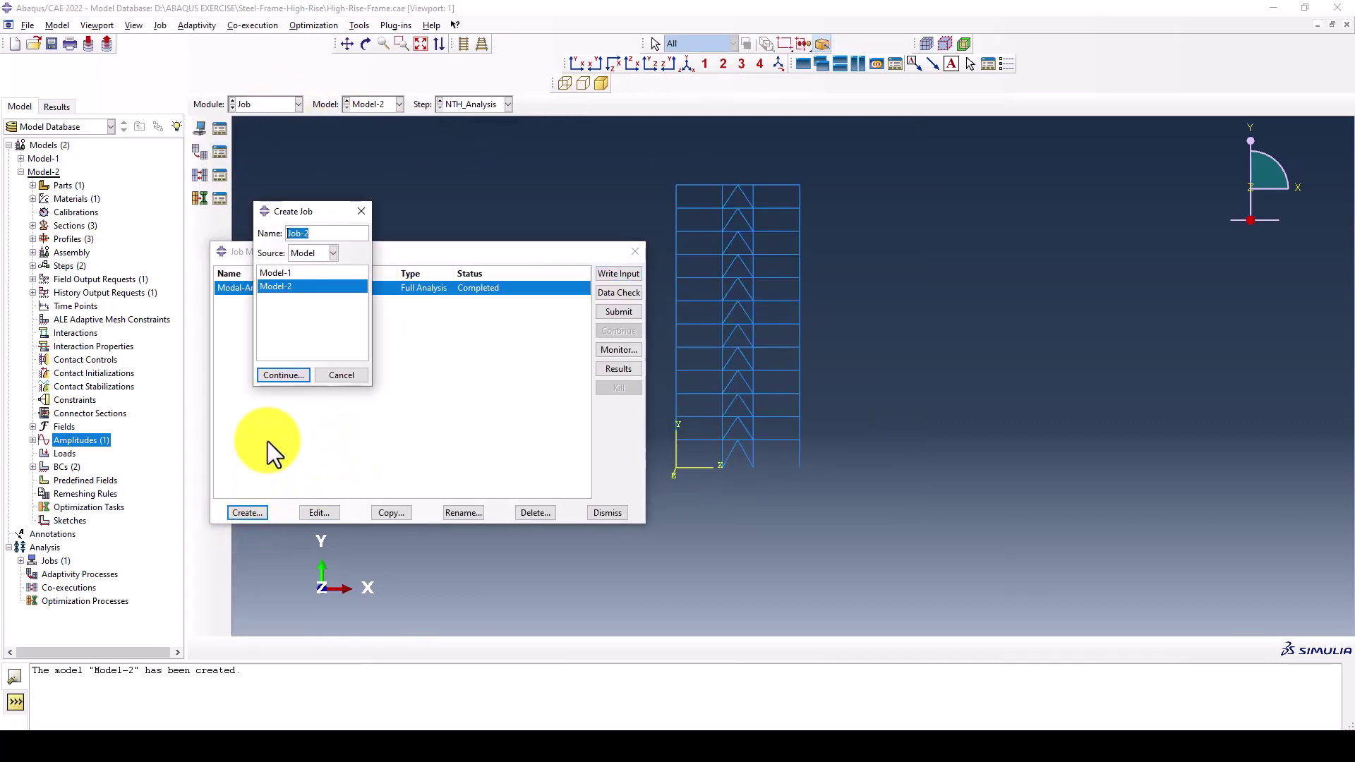
{"action": "left_click_drag", "start_coordinate": [356, 206], "coordinate": [379, 223]}
{"action": "left_click", "coordinate": [633, 252]}
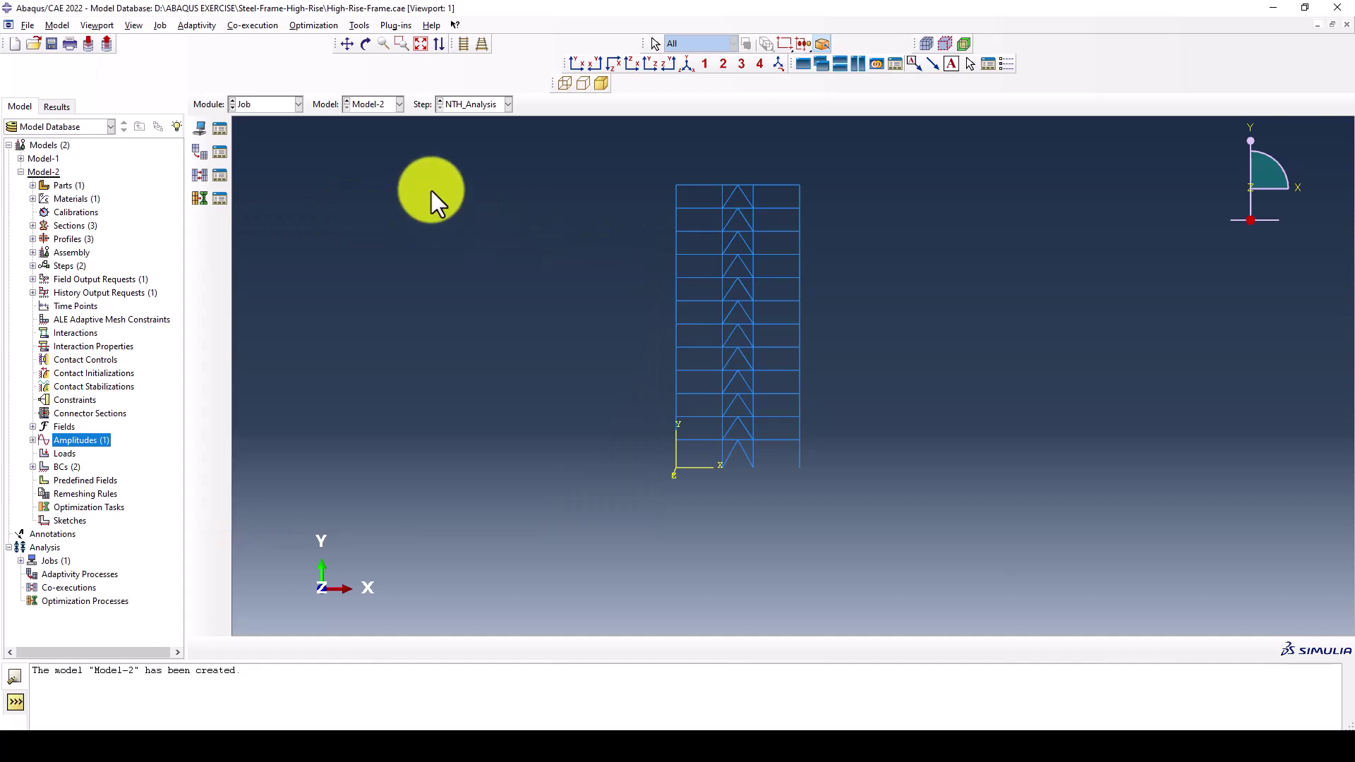
{"action": "left_click", "coordinate": [253, 105]}
{"action": "left_click", "coordinate": [257, 147]}
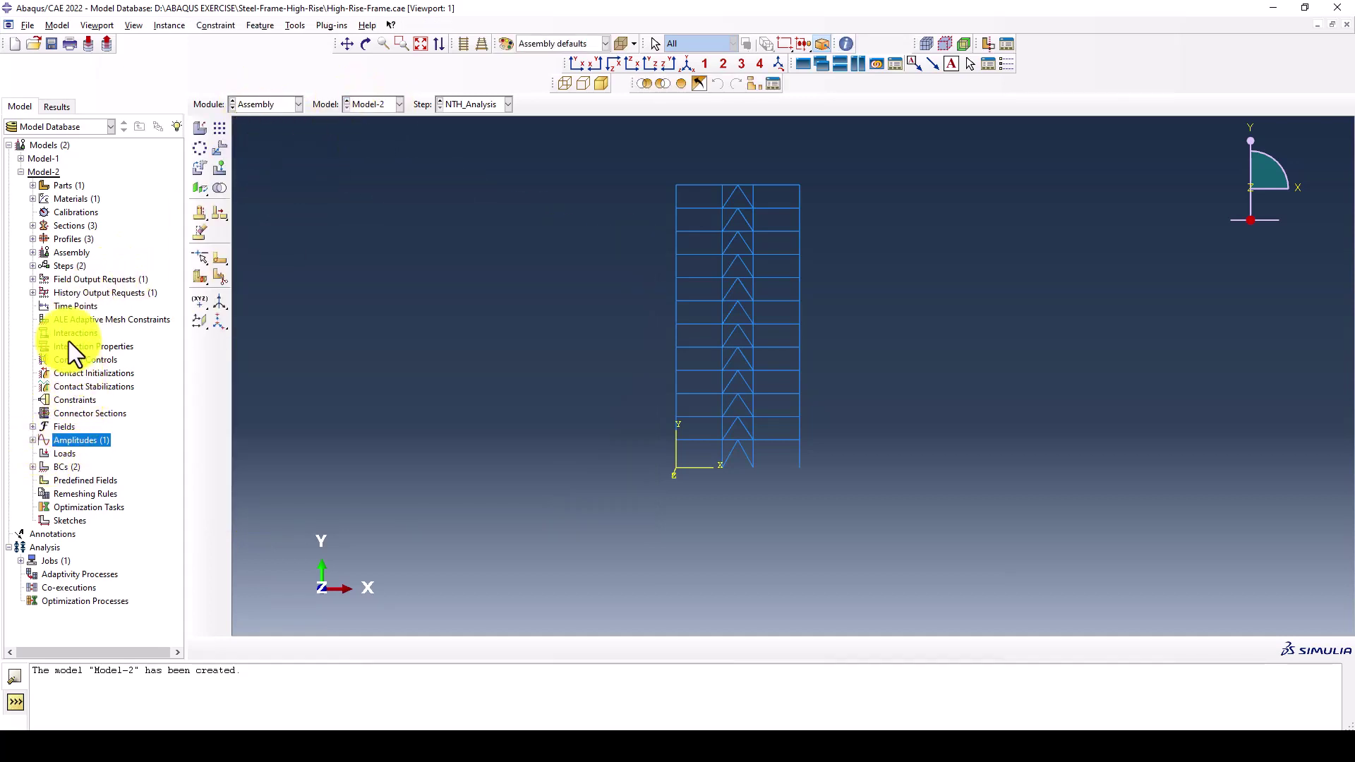
Review the EX-Columns inertia's damping (Alpha 0, Composite 0) without making changes.
{"action": "left_click", "coordinate": [33, 266]}
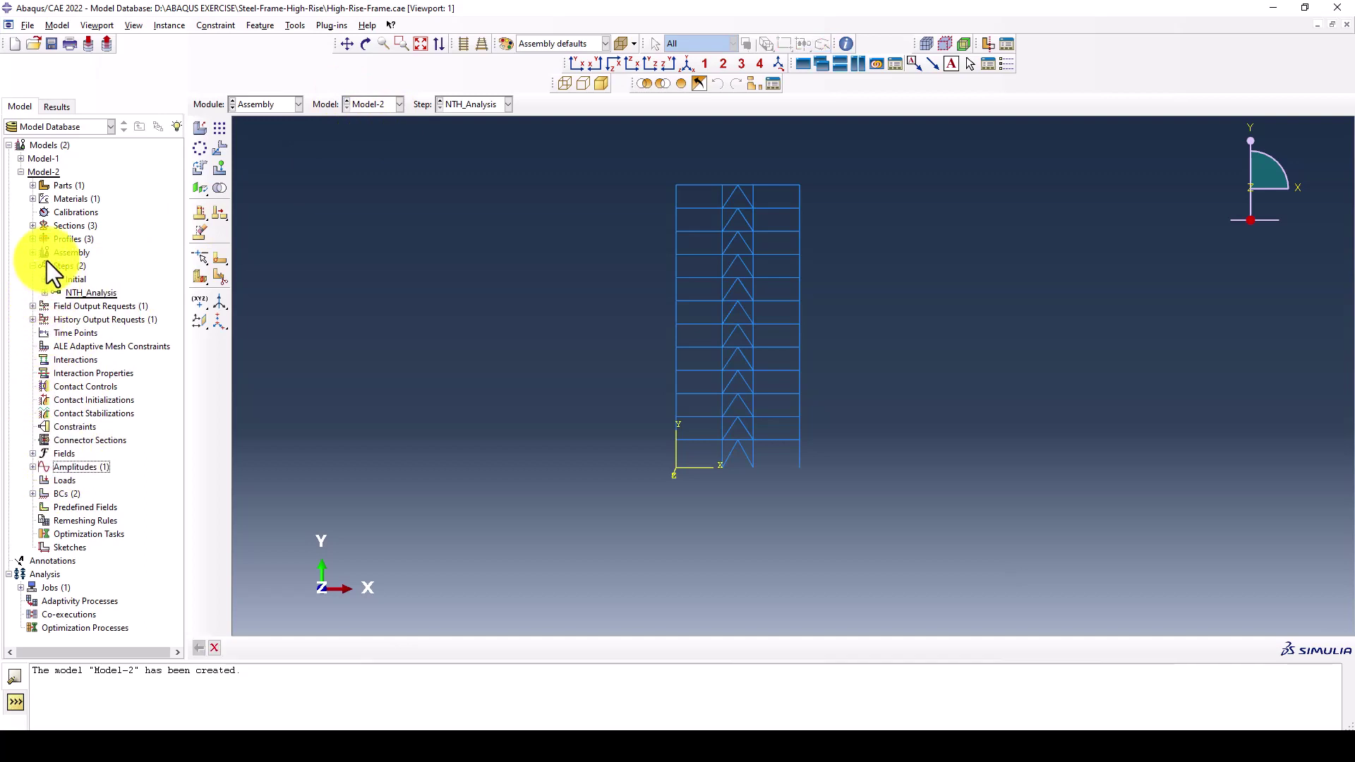
{"action": "left_click", "coordinate": [33, 252]}
{"action": "left_click", "coordinate": [46, 346]}
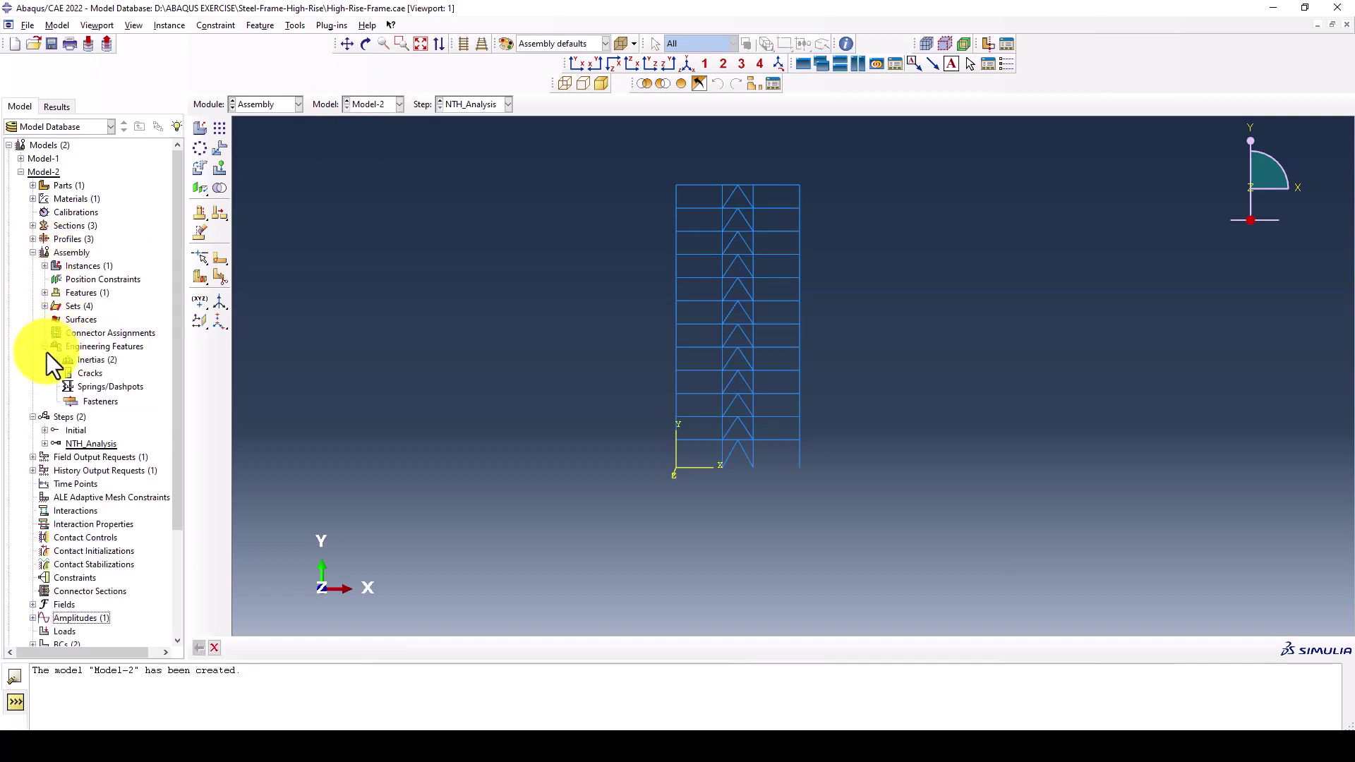
{"action": "left_click", "coordinate": [58, 360]}
{"action": "left_click", "coordinate": [105, 374]}
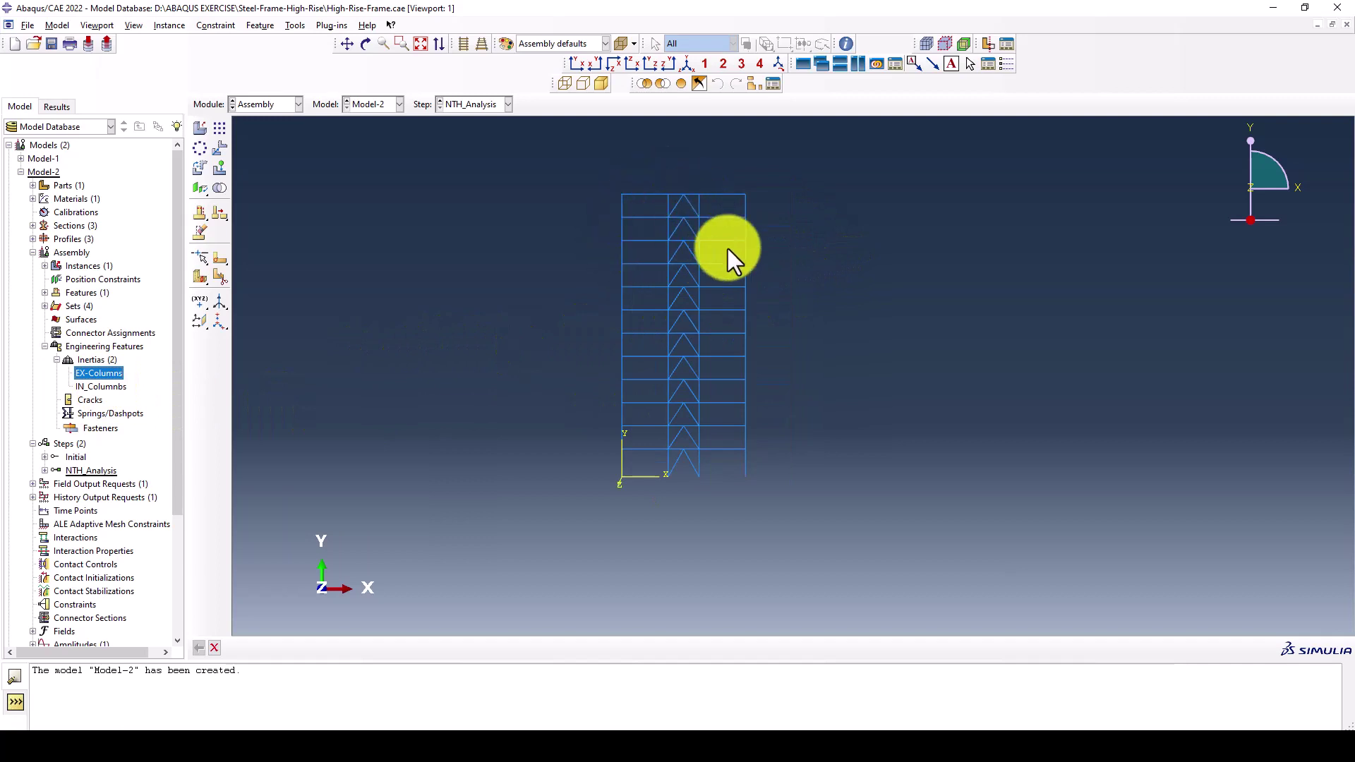
{"action": "double_click", "coordinate": [93, 374]}
{"action": "left_click", "coordinate": [280, 201]}
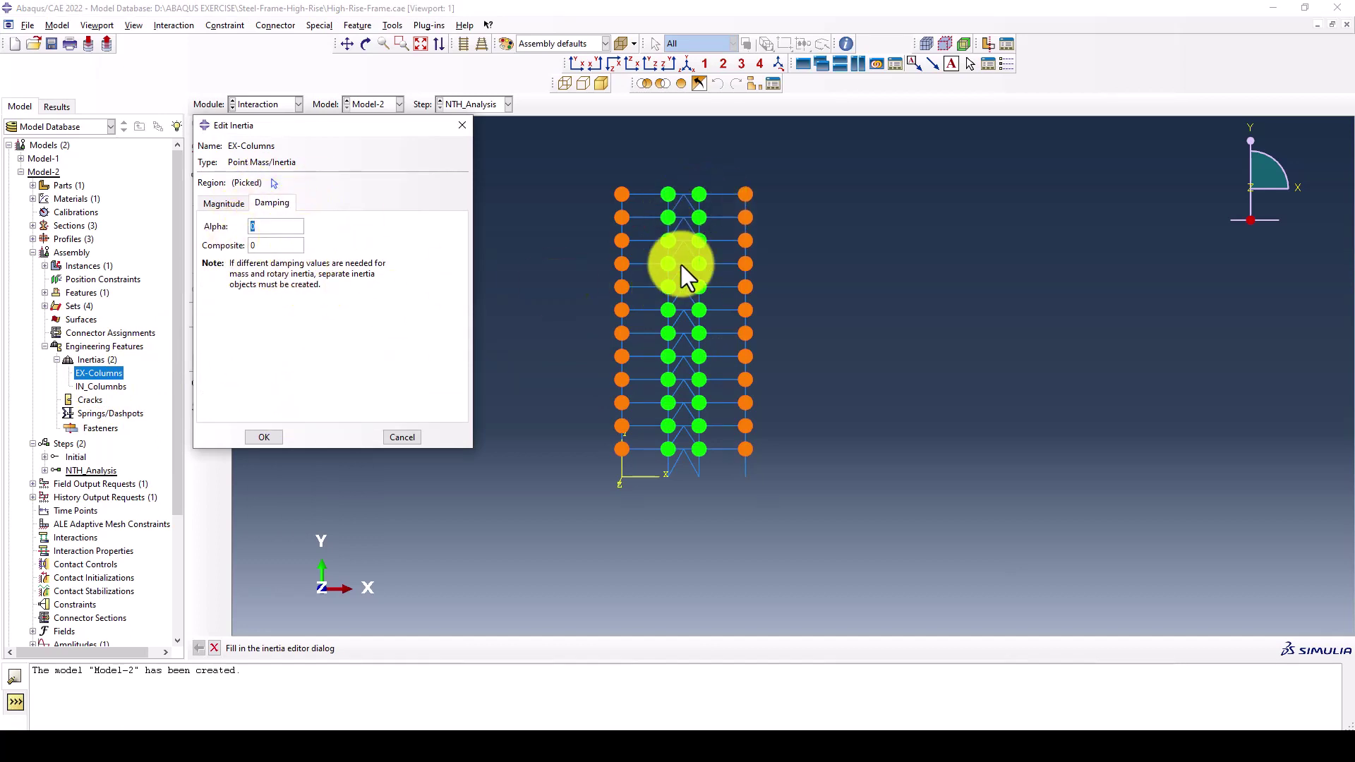
{"action": "left_click", "coordinate": [462, 125]}
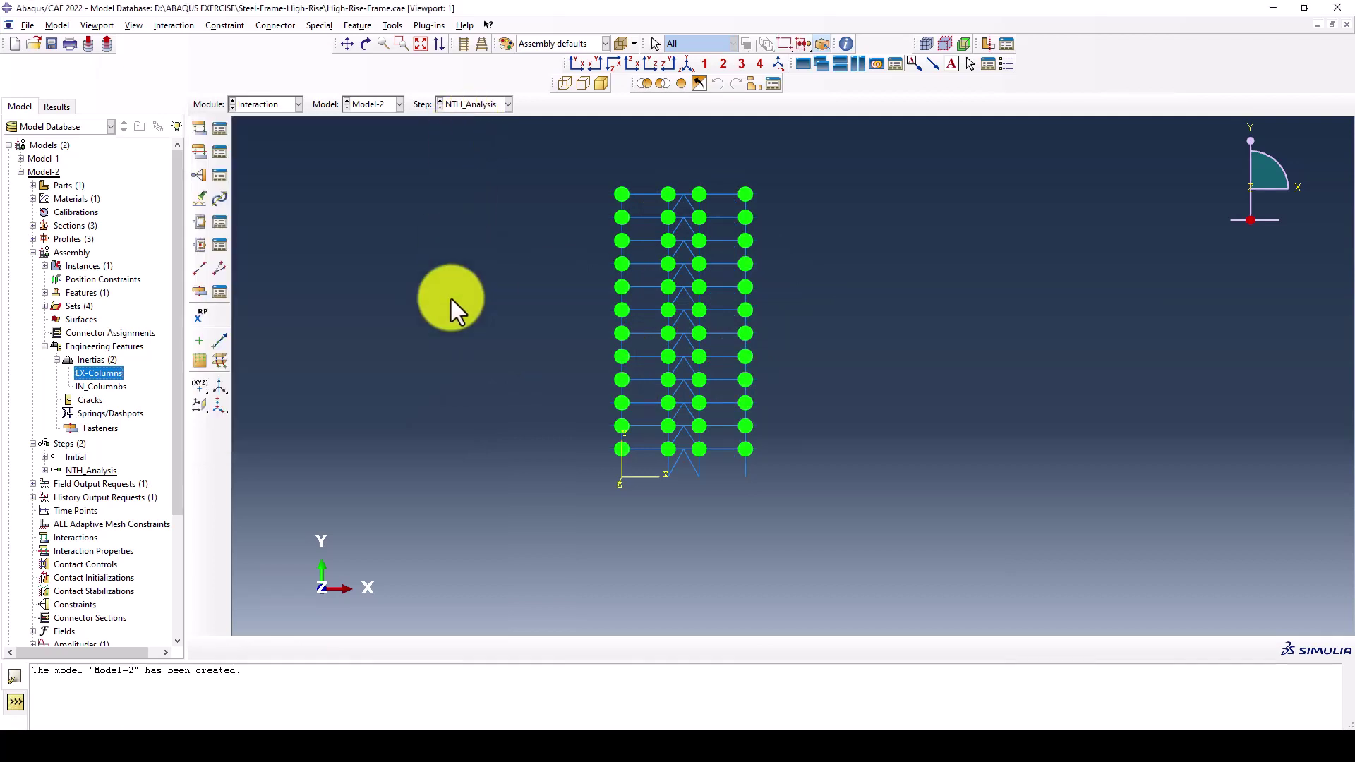
In the Job module, create a job named NTH-Analysis for Model-2.
{"action": "left_click", "coordinate": [269, 106]}
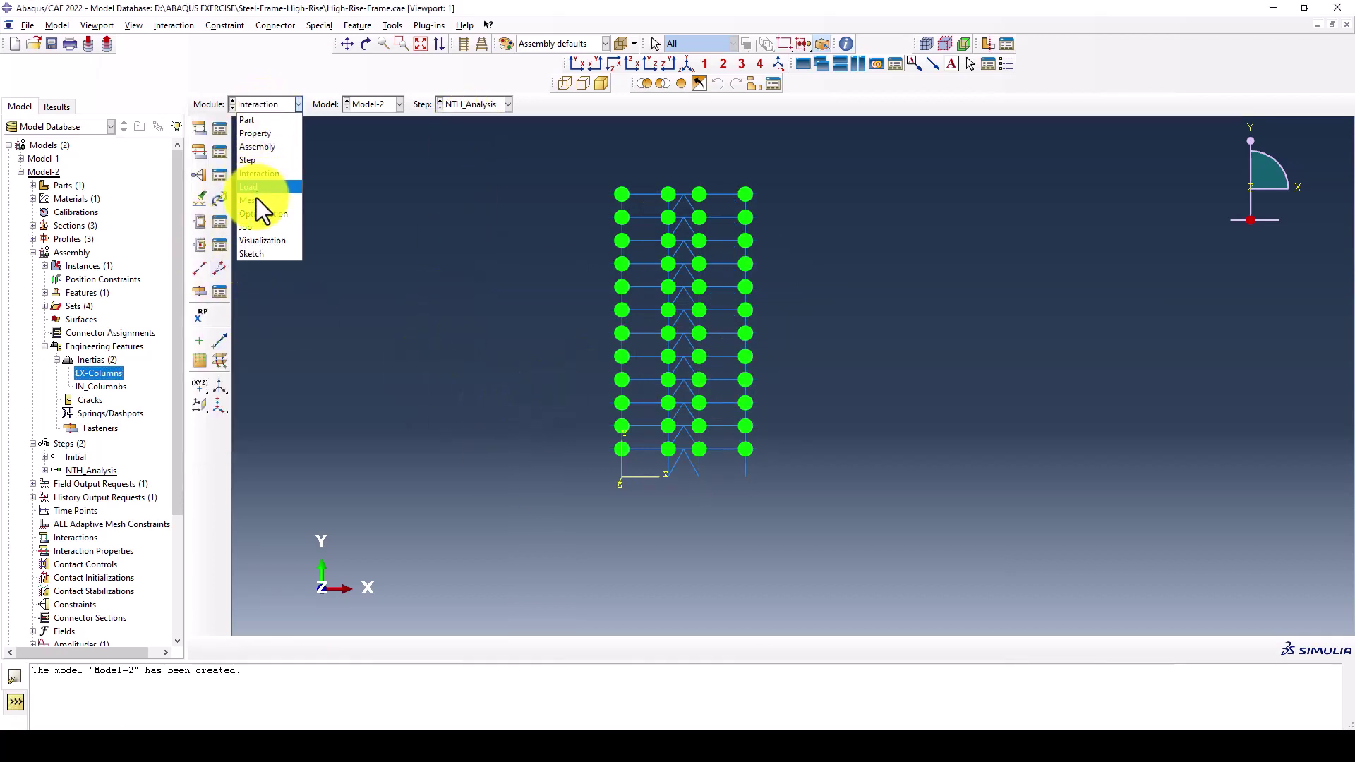
{"action": "left_click", "coordinate": [254, 225]}
{"action": "left_click", "coordinate": [219, 128]}
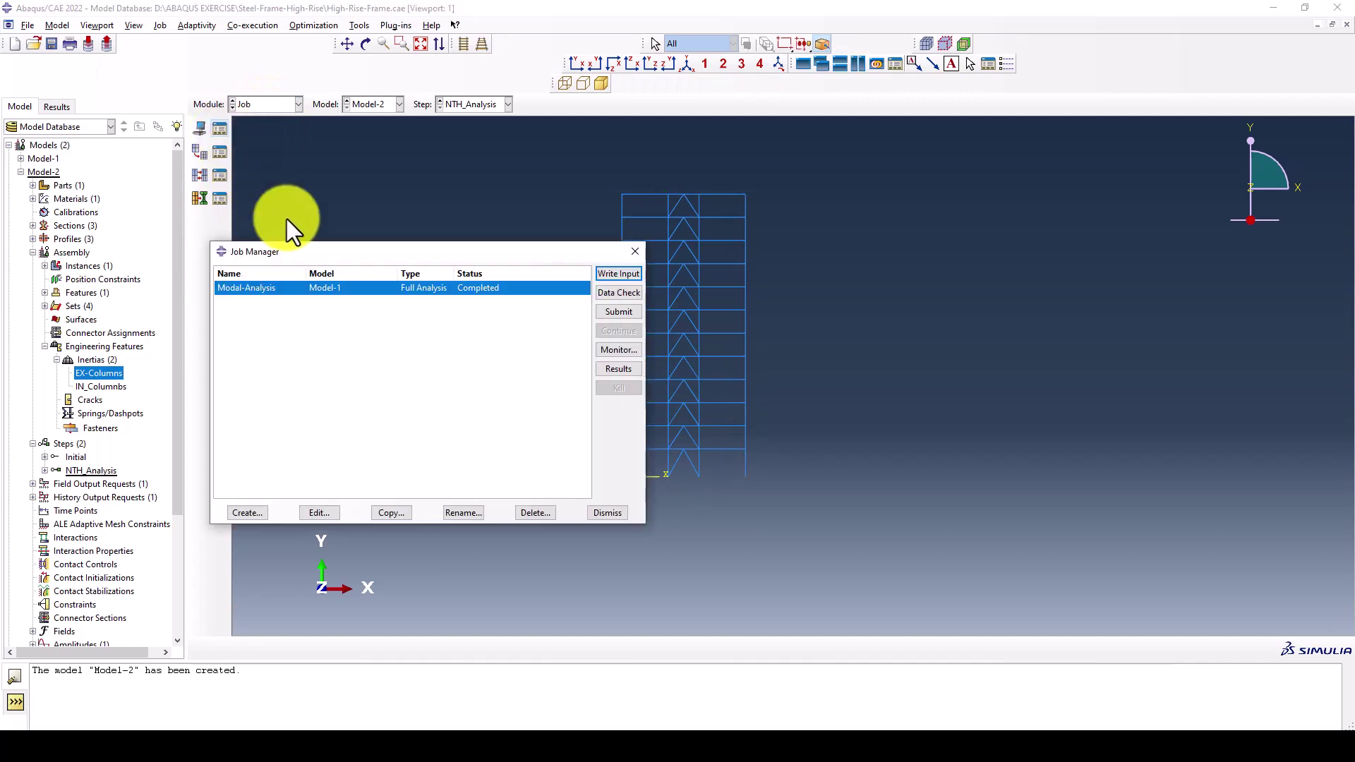
{"action": "left_click", "coordinate": [254, 513]}
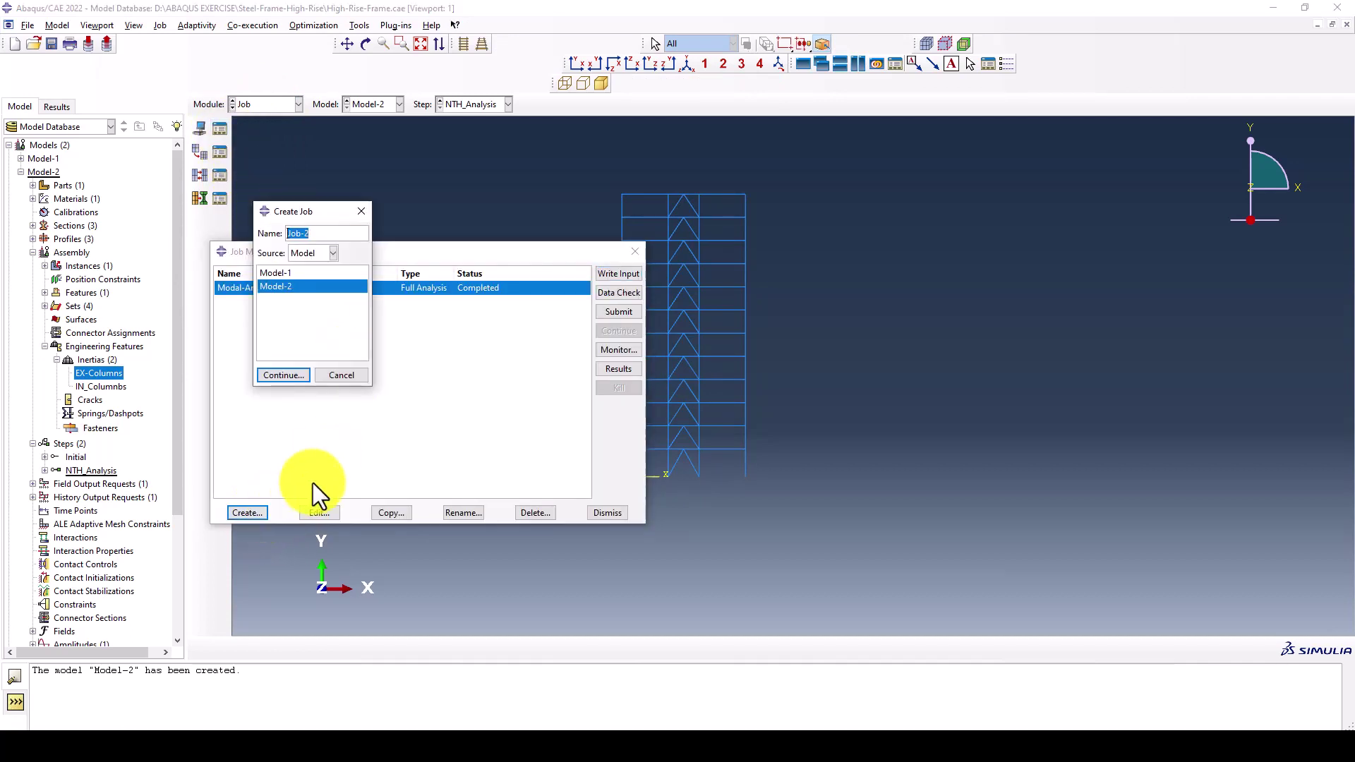
{"action": "type", "text": "nth"}
{"action": "key", "text": "BackSpace"}
{"action": "key", "text": "BackSpace"}
{"action": "key", "text": "BackSpace"}
{"action": "type", "text": "NTH-Analyas"}
{"action": "left_click", "coordinate": [289, 374]}
Accept the job with 4 processors and 4 domains, and submit it.
{"action": "left_click", "coordinate": [437, 244]}
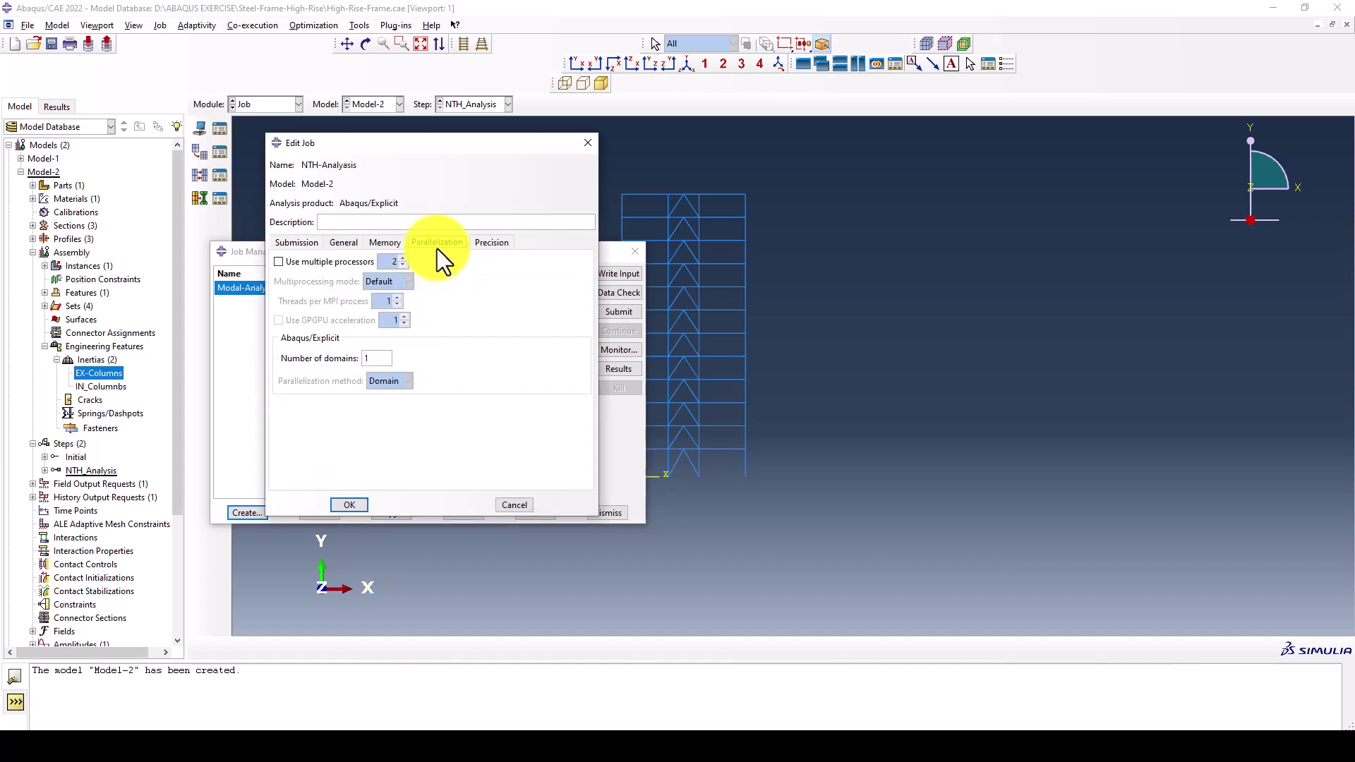
{"action": "left_click", "coordinate": [349, 504]}
{"action": "left_click", "coordinate": [636, 315]}
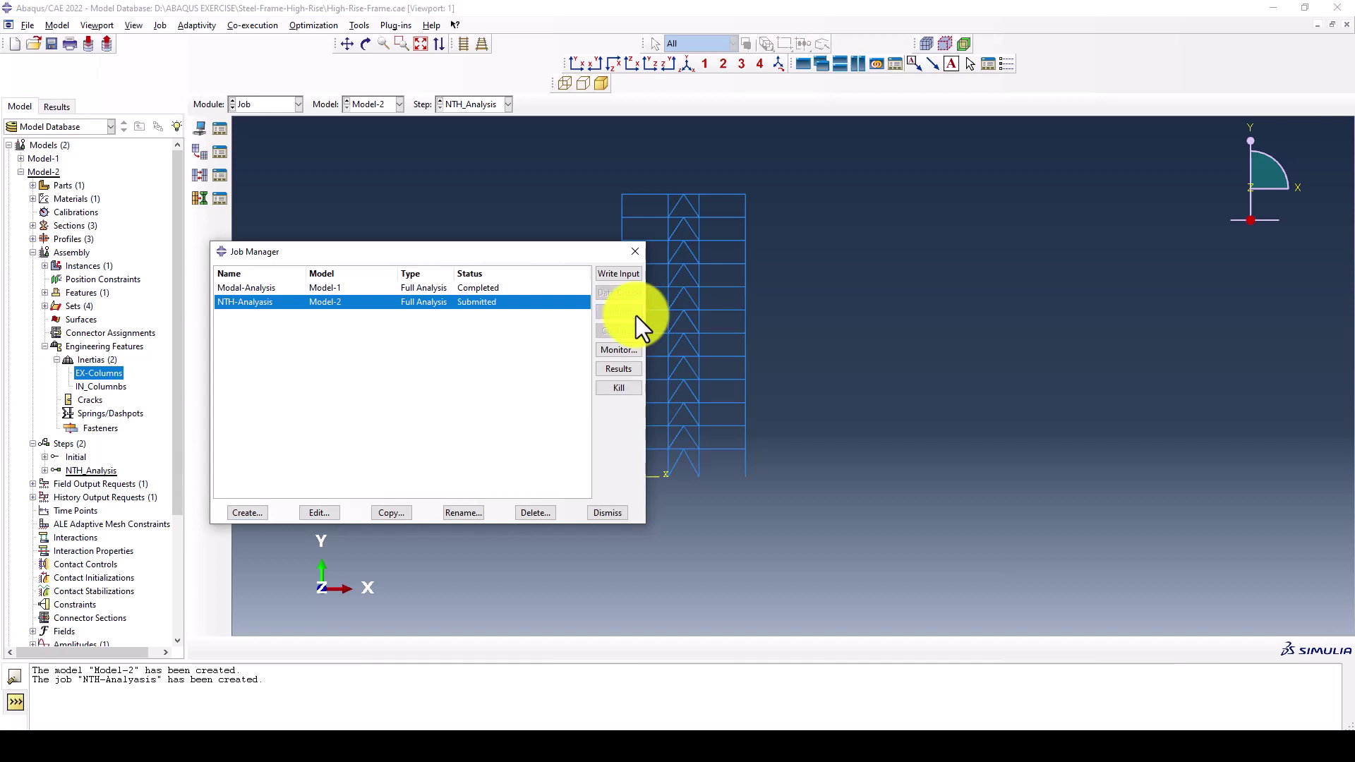
Watch the NTH-Analysis job's increments in an enlarged monitor until it completes.
{"action": "left_click", "coordinate": [619, 350]}
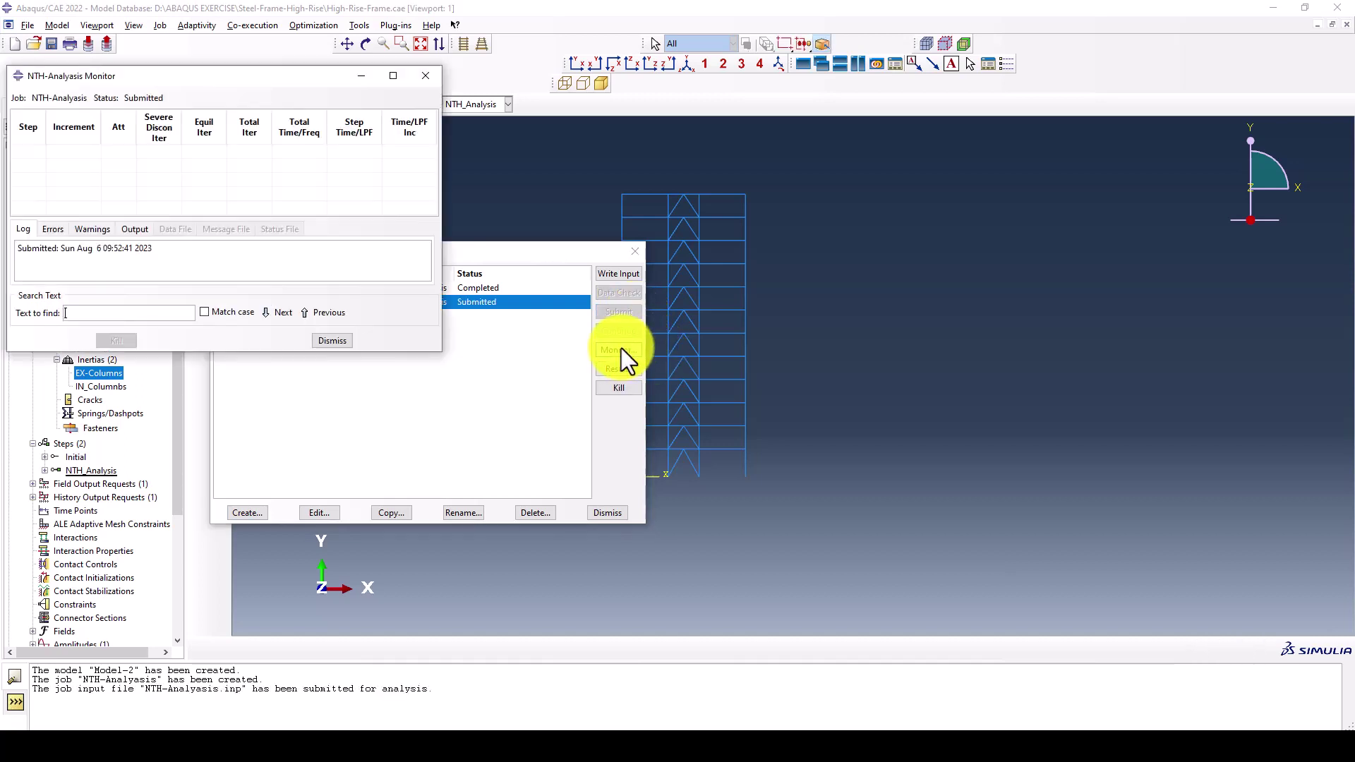
{"action": "left_click_drag", "start_coordinate": [325, 95], "coordinate": [817, 172]}
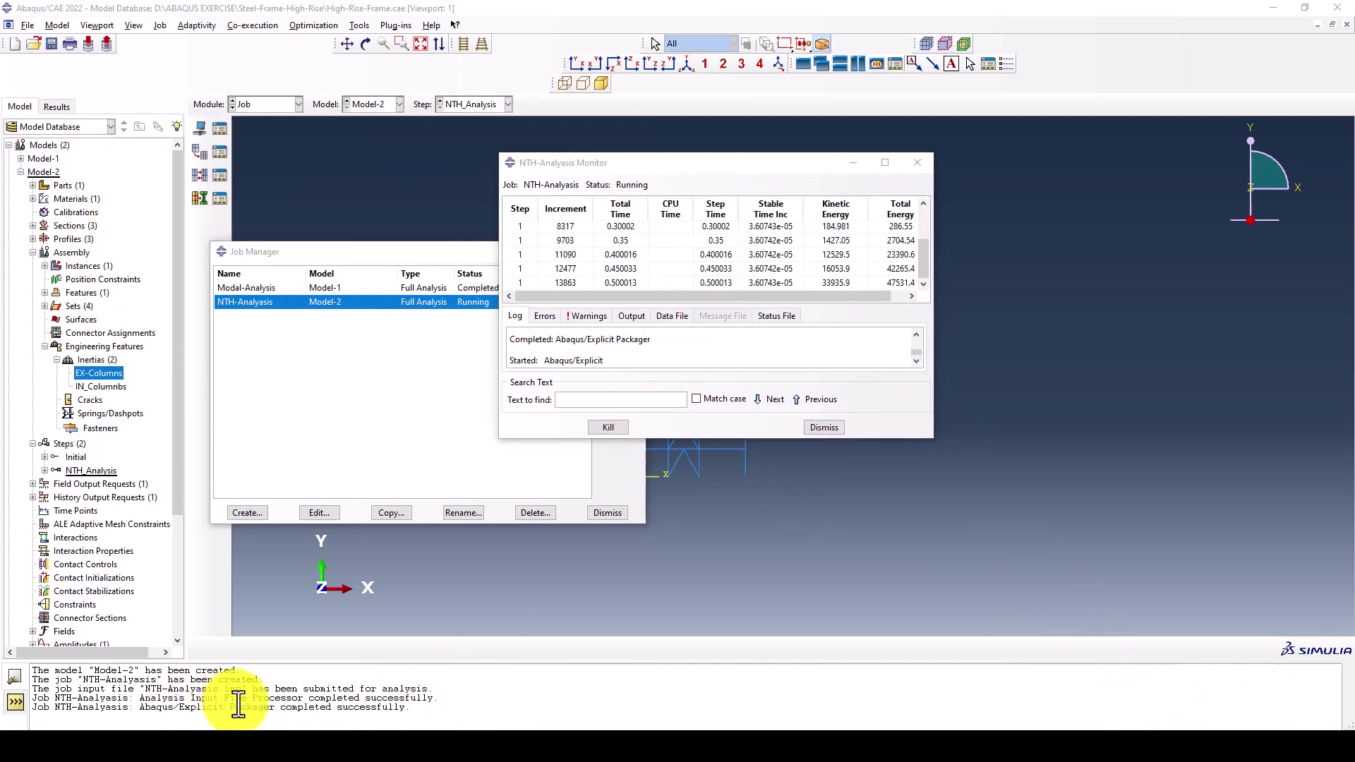
{"action": "left_click_drag", "start_coordinate": [233, 707], "coordinate": [317, 707]}
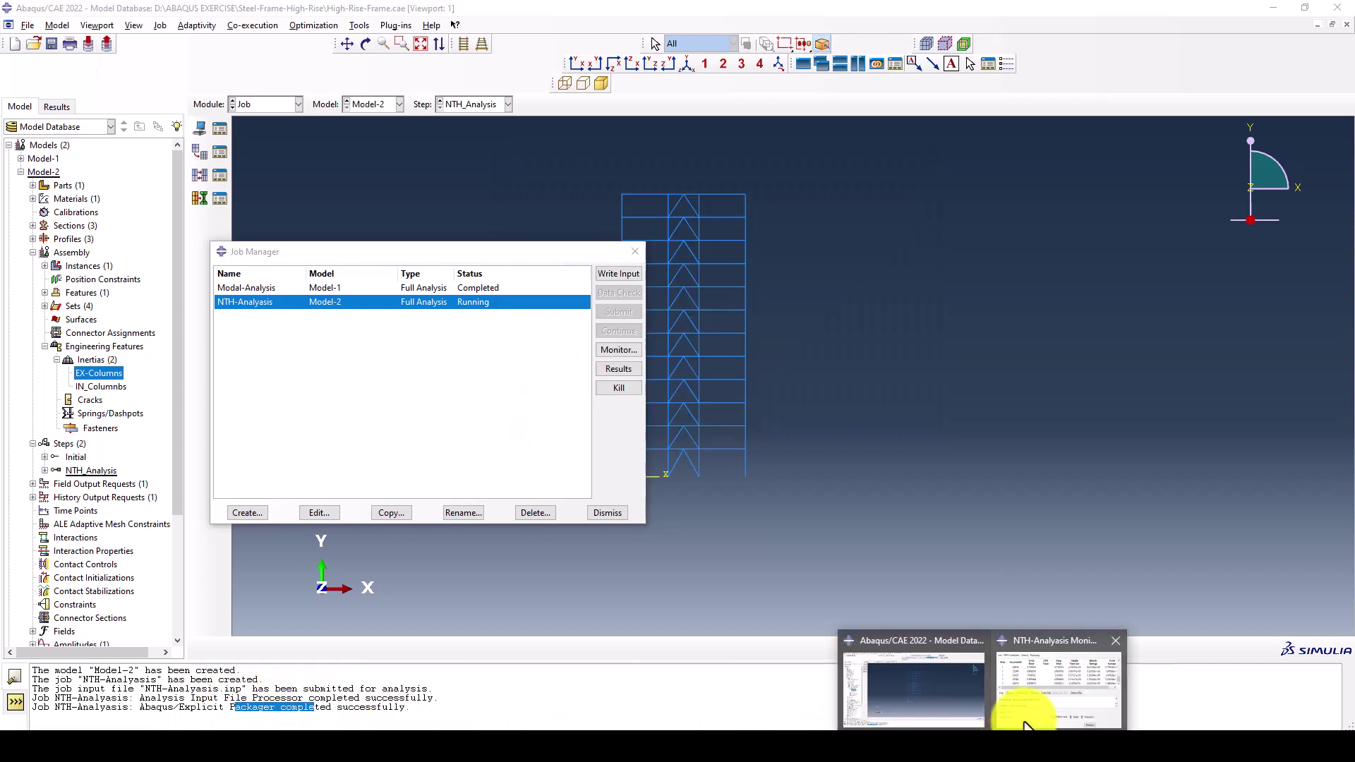
{"action": "left_click", "coordinate": [1026, 702]}
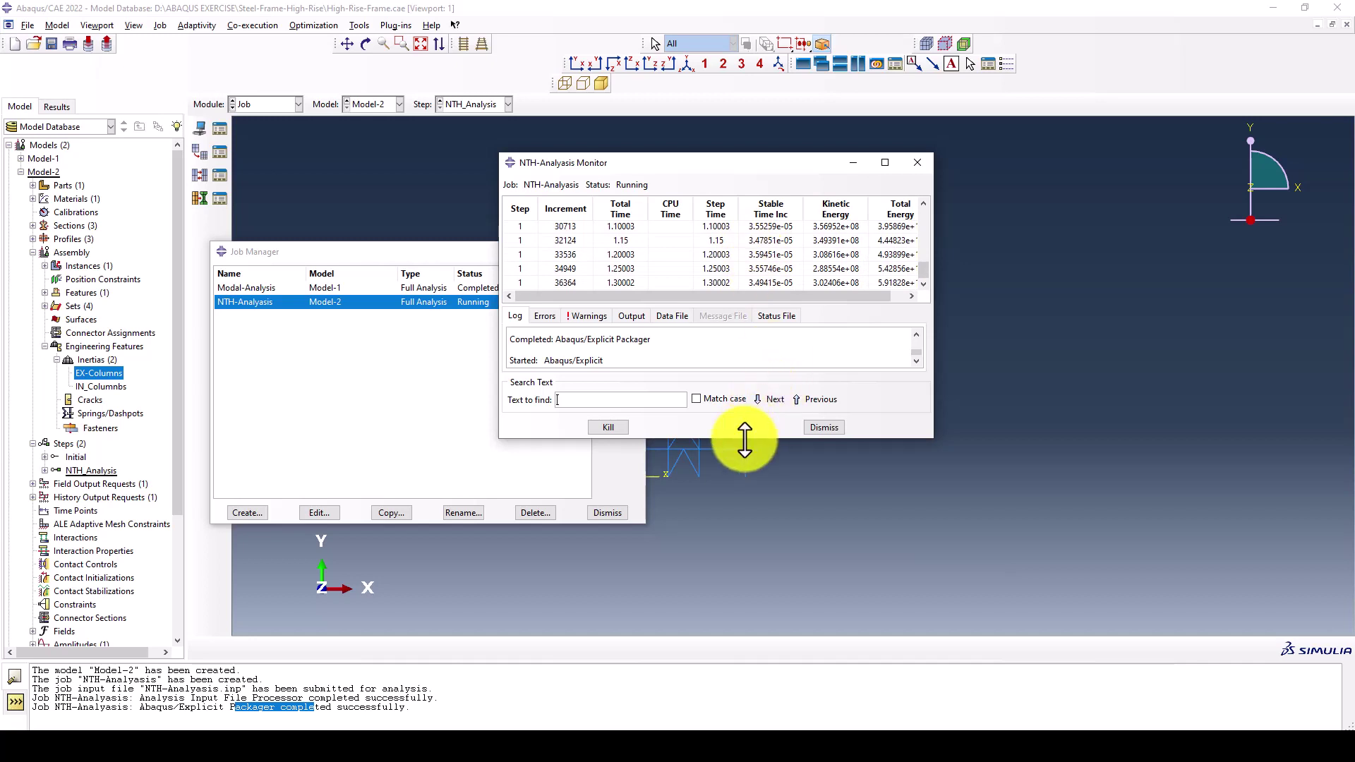
{"action": "left_click_drag", "start_coordinate": [744, 439], "coordinate": [755, 543]}
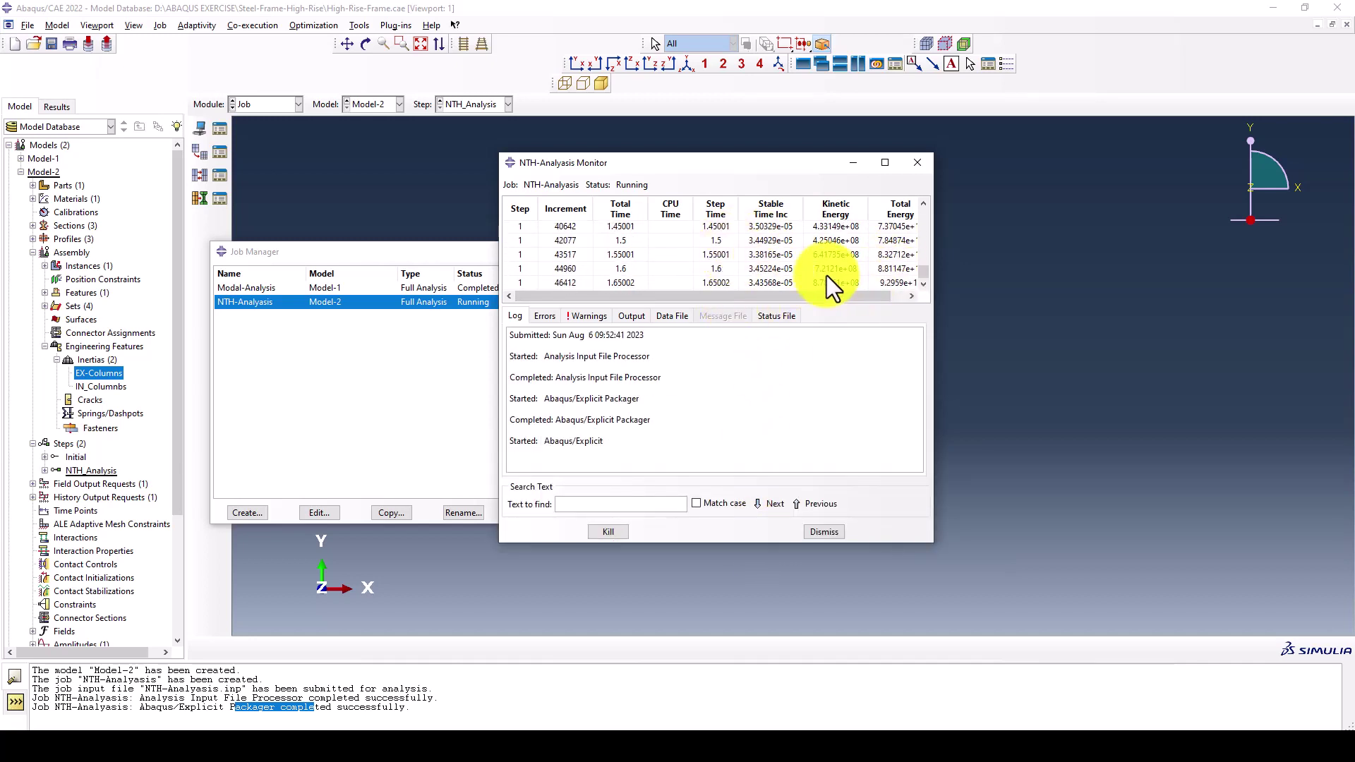
{"action": "scroll", "coordinate": [835, 291], "scroll_direction": "right", "scroll_amount": 1}
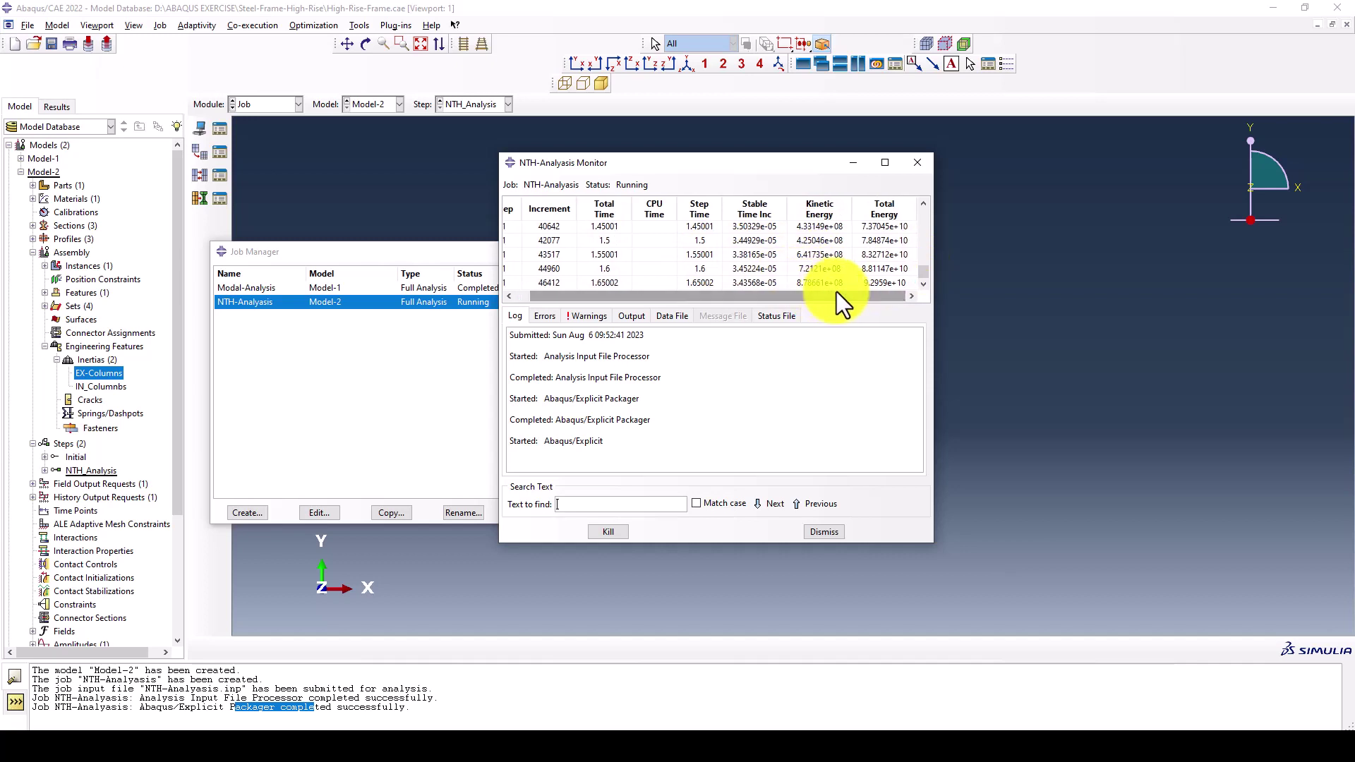
{"action": "scroll", "coordinate": [670, 294], "scroll_direction": "left", "scroll_amount": 1}
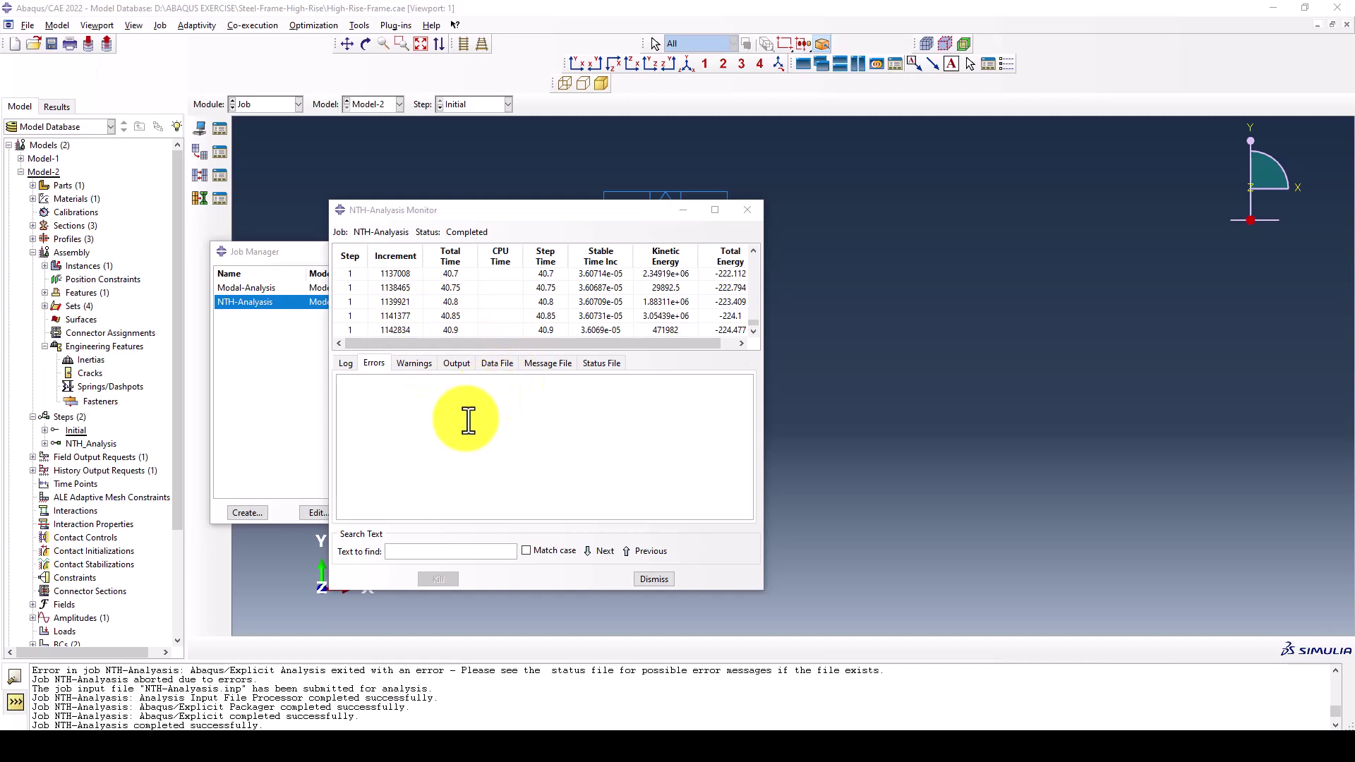
{"action": "left_click", "coordinate": [651, 578]}
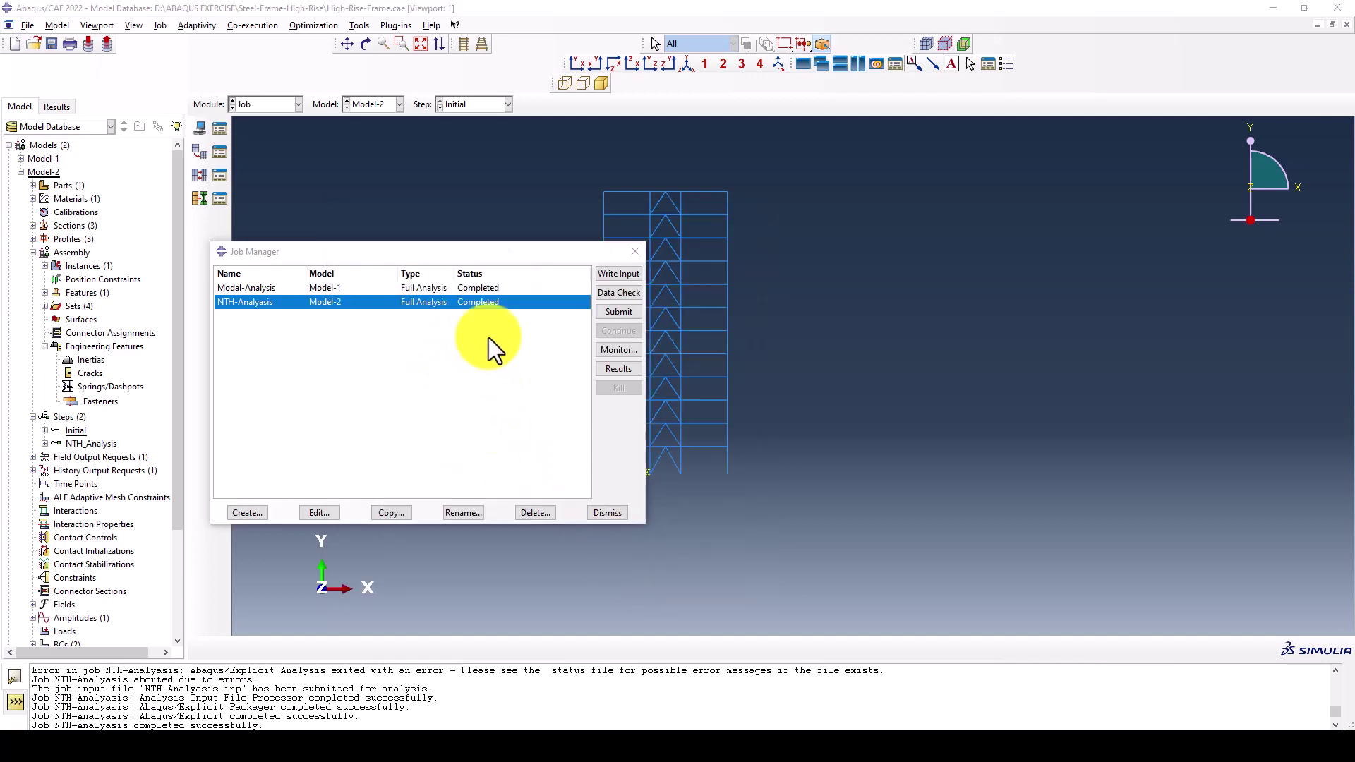
Open the NTH-Analysis results and animate the Mises contour on the deformed shape.
{"action": "left_click", "coordinate": [618, 369]}
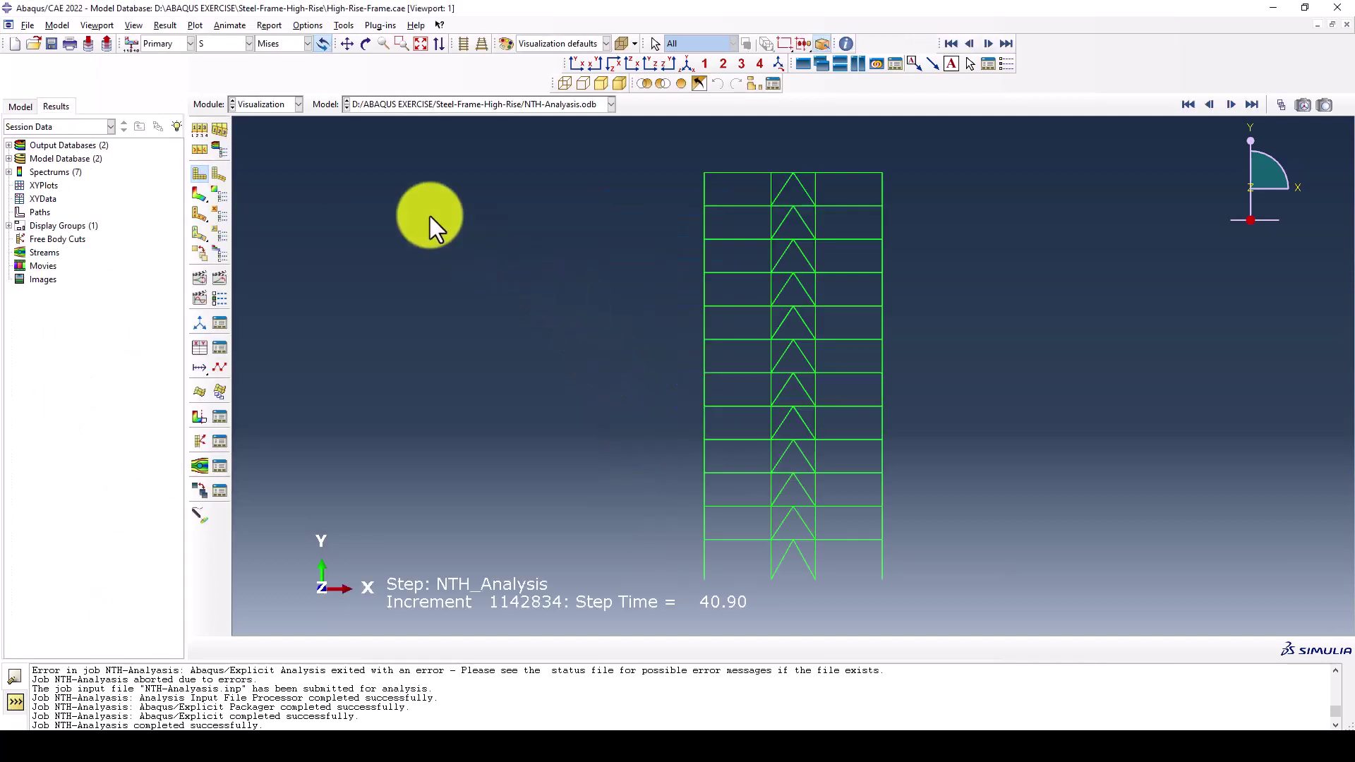
{"action": "left_click", "coordinate": [198, 191]}
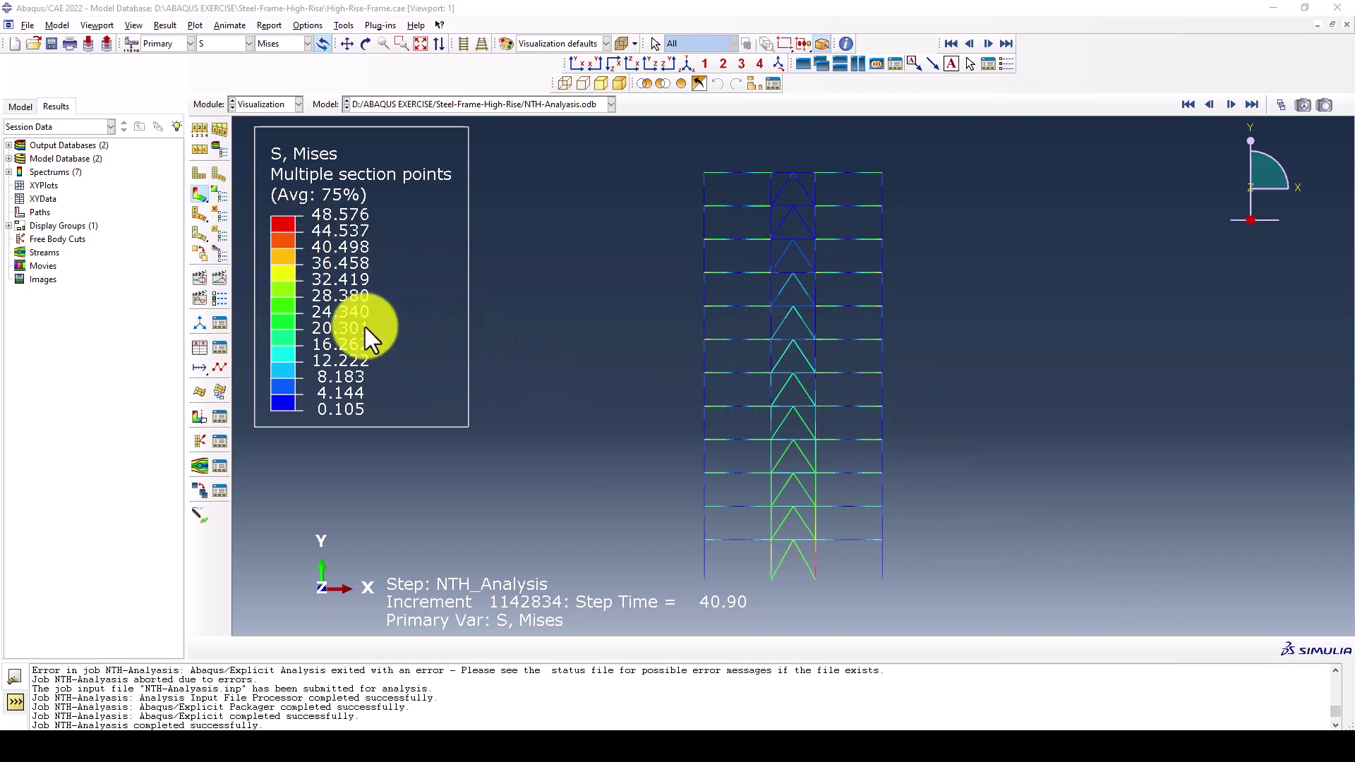
{"action": "left_click", "coordinate": [221, 283]}
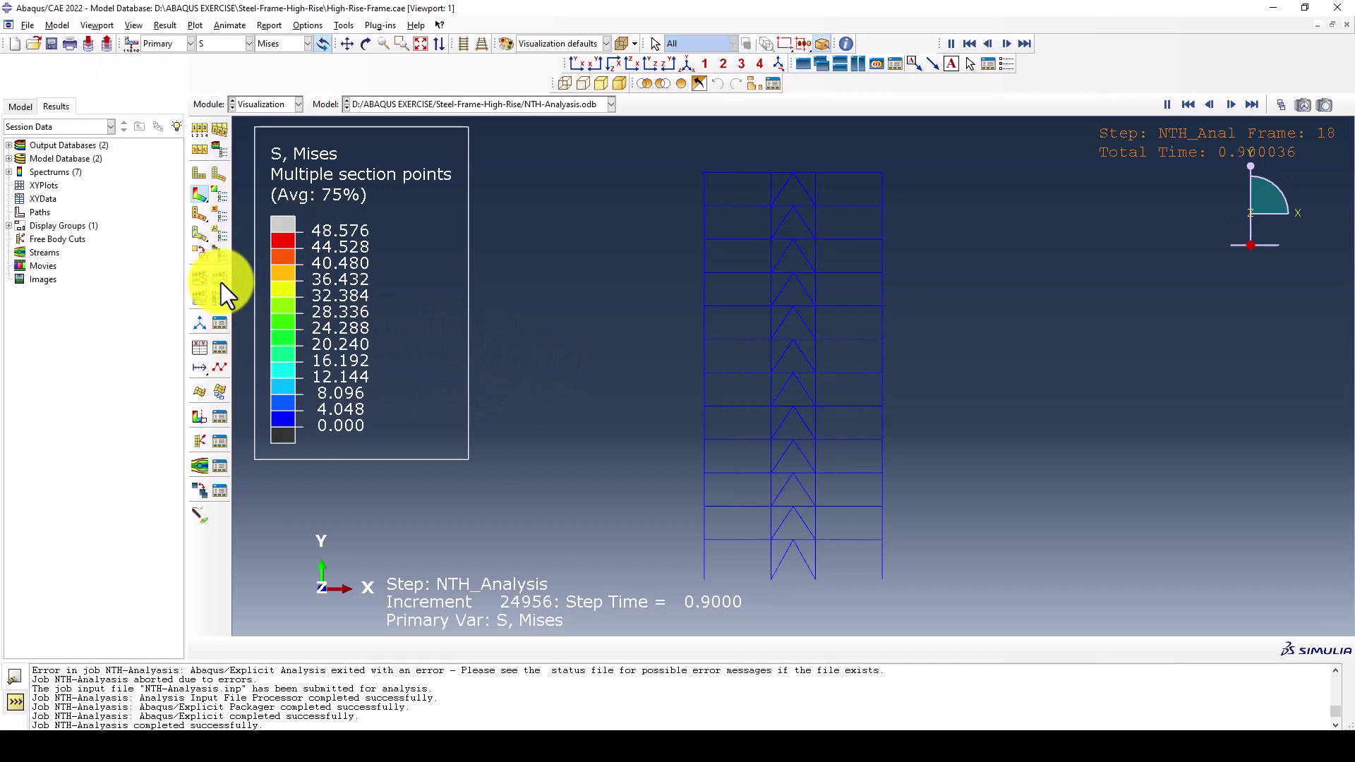
Set a uniform deformation scale factor of 10, then 20, in Common plot options.
{"action": "left_click", "coordinate": [307, 26]}
{"action": "left_click", "coordinate": [318, 41]}
{"action": "left_click", "coordinate": [326, 307]}
{"action": "left_click_drag", "start_coordinate": [372, 327], "coordinate": [326, 327]}
{"action": "type", "text": "10"}
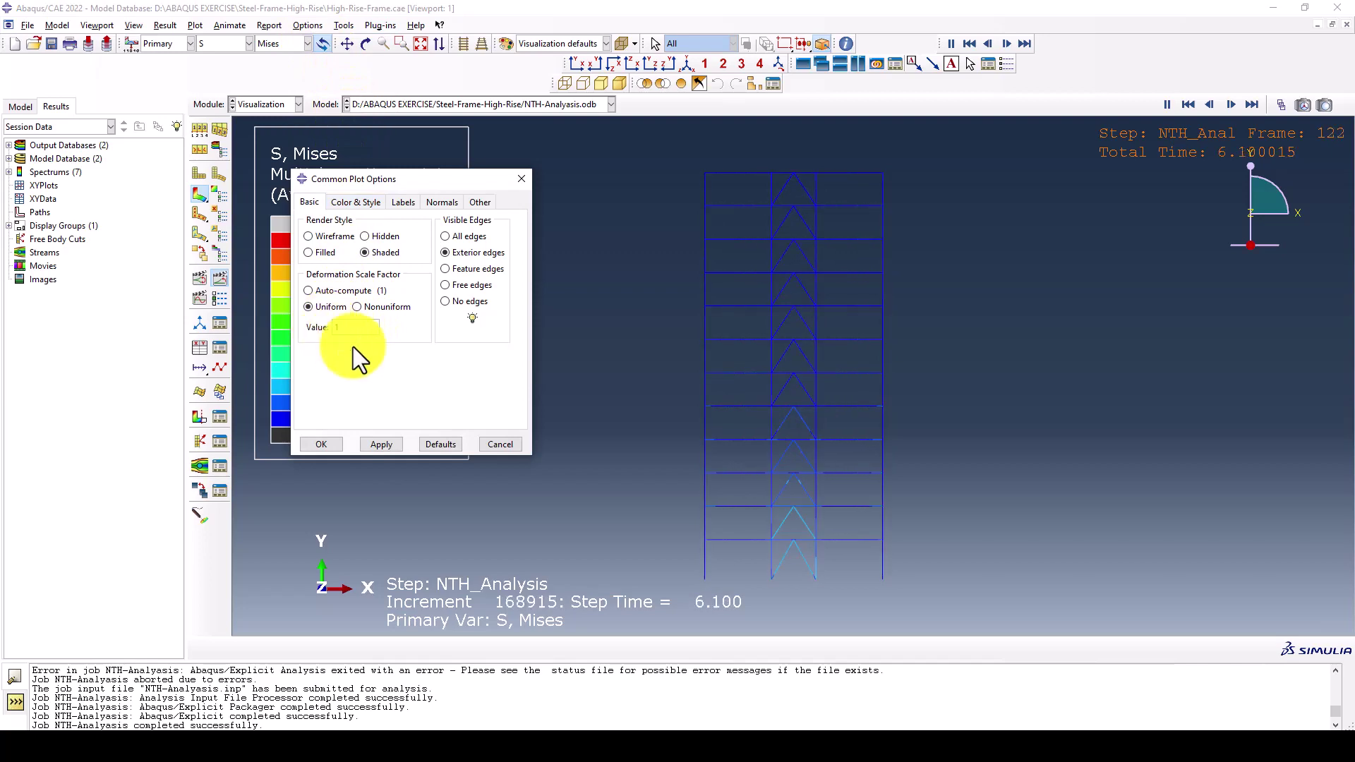
{"action": "left_click", "coordinate": [381, 445]}
{"action": "left_click", "coordinate": [346, 442]}
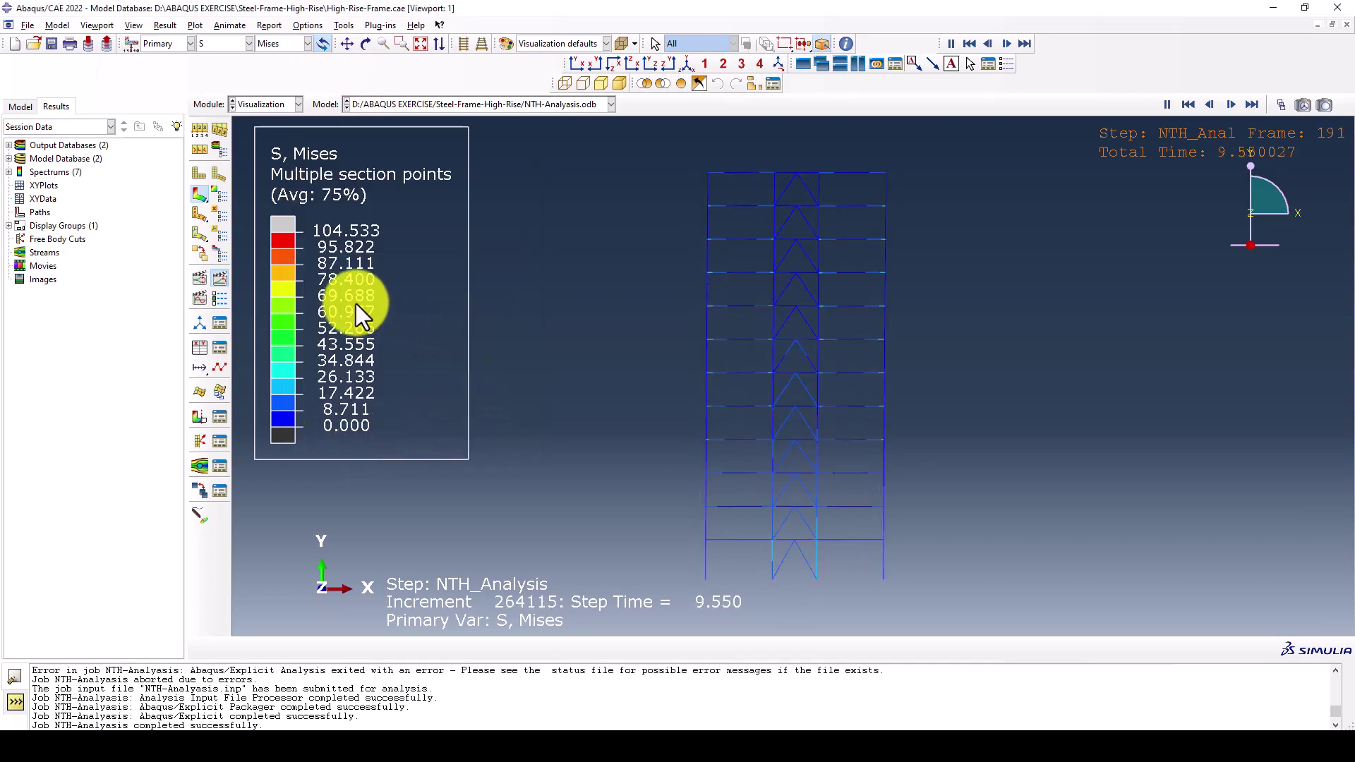
{"action": "left_click", "coordinate": [308, 26]}
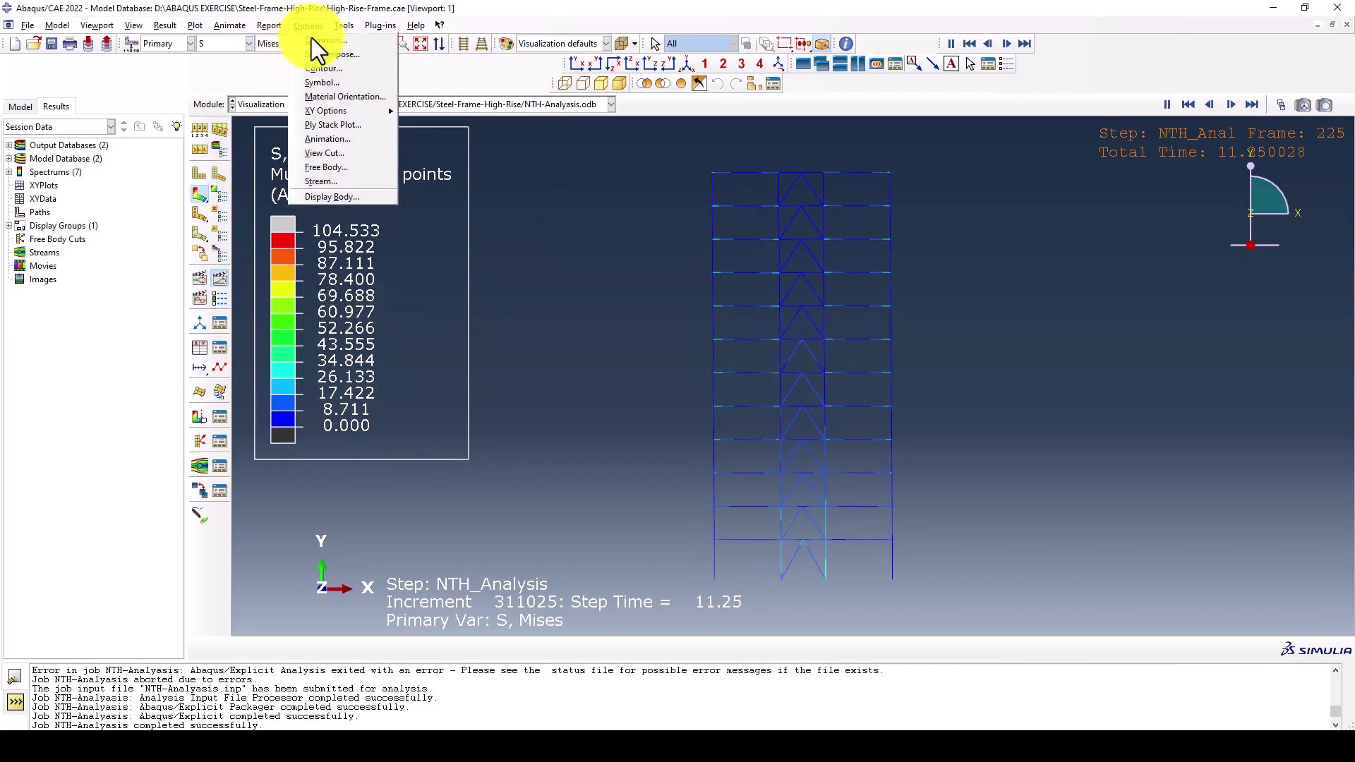
{"action": "left_click", "coordinate": [314, 45]}
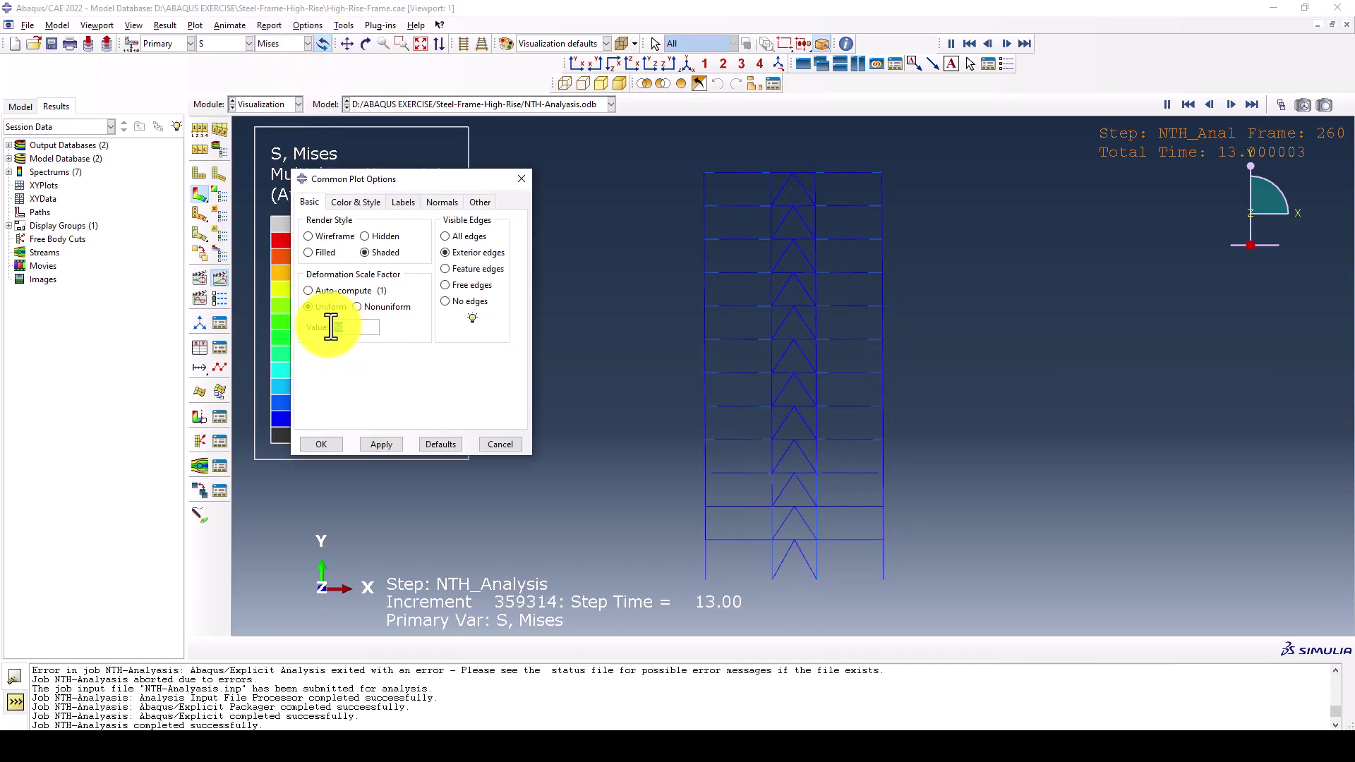
{"action": "type", "text": "20"}
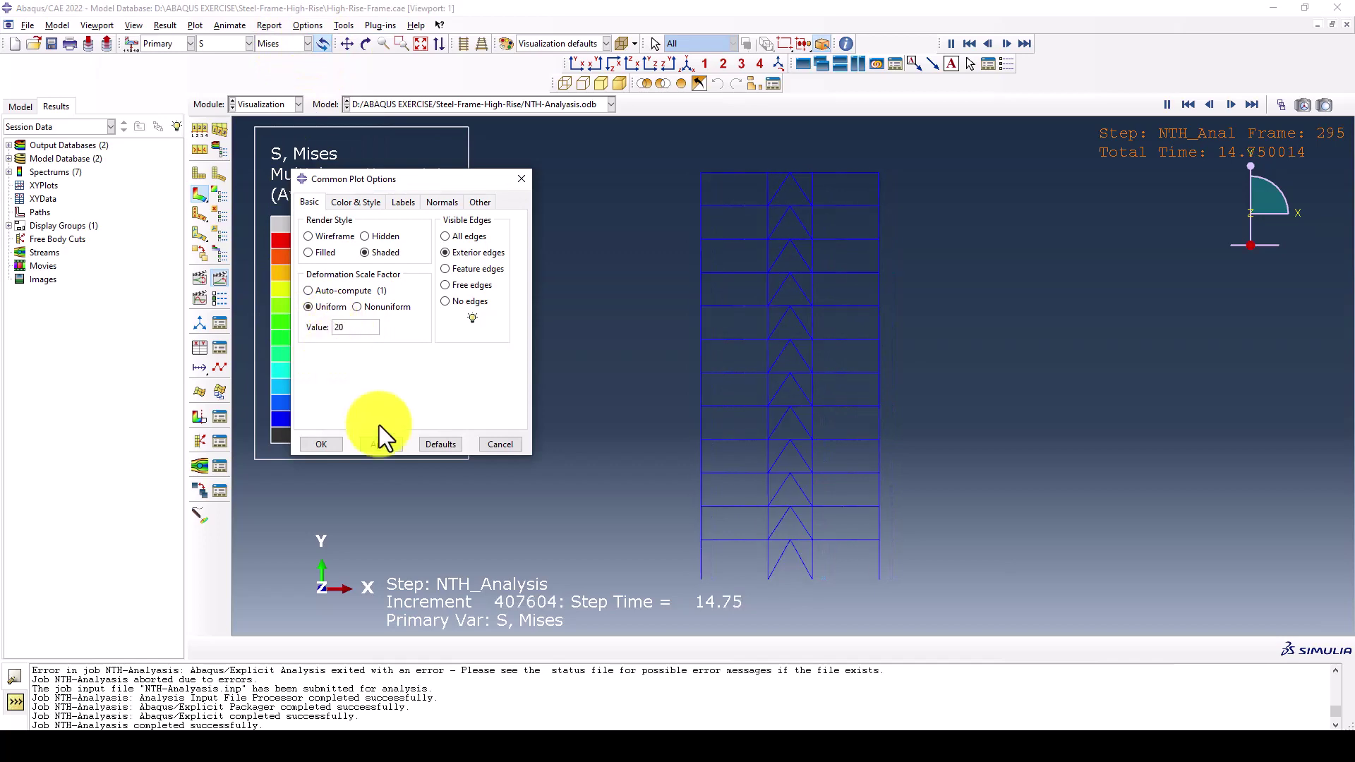
{"action": "left_click", "coordinate": [381, 444]}
{"action": "left_click", "coordinate": [332, 441]}
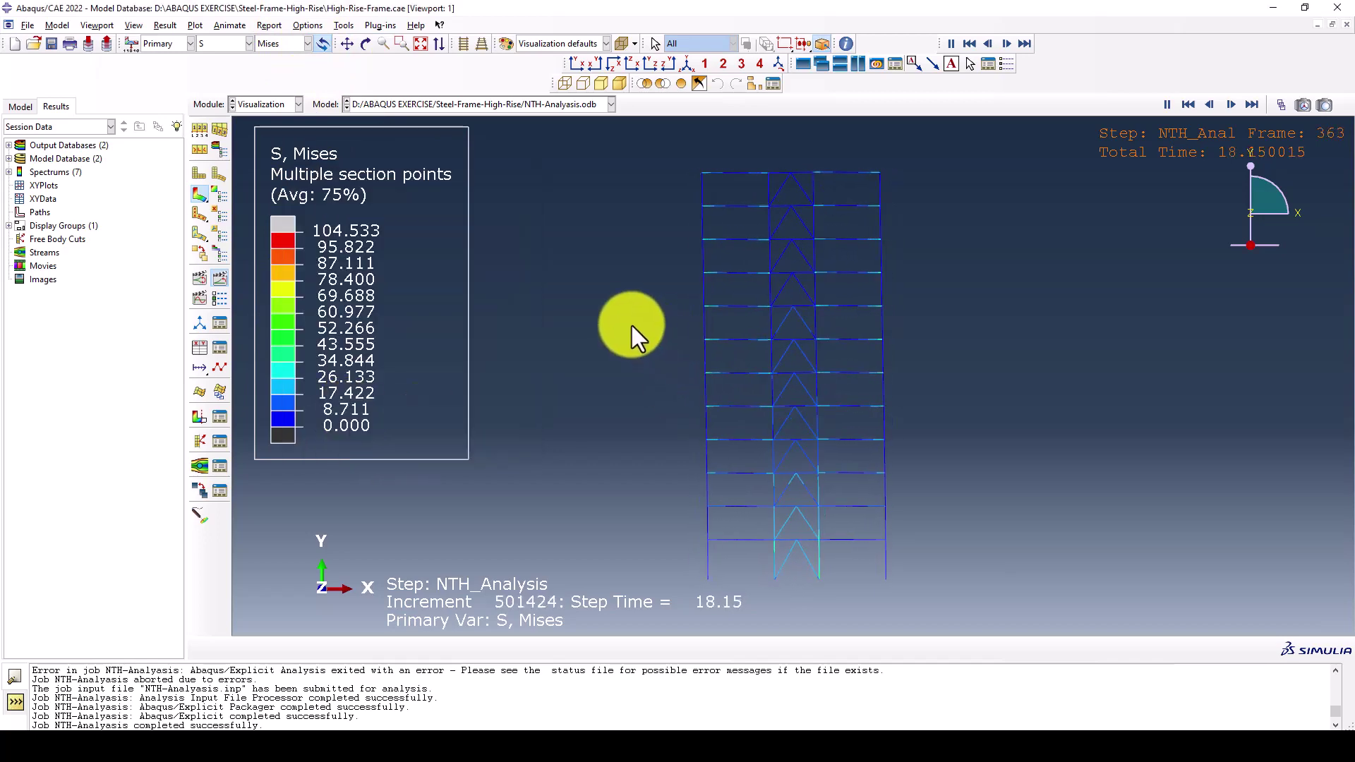
Turn on beam profile rendering so the animated frame members display as beams.
{"action": "left_click", "coordinate": [135, 26]}
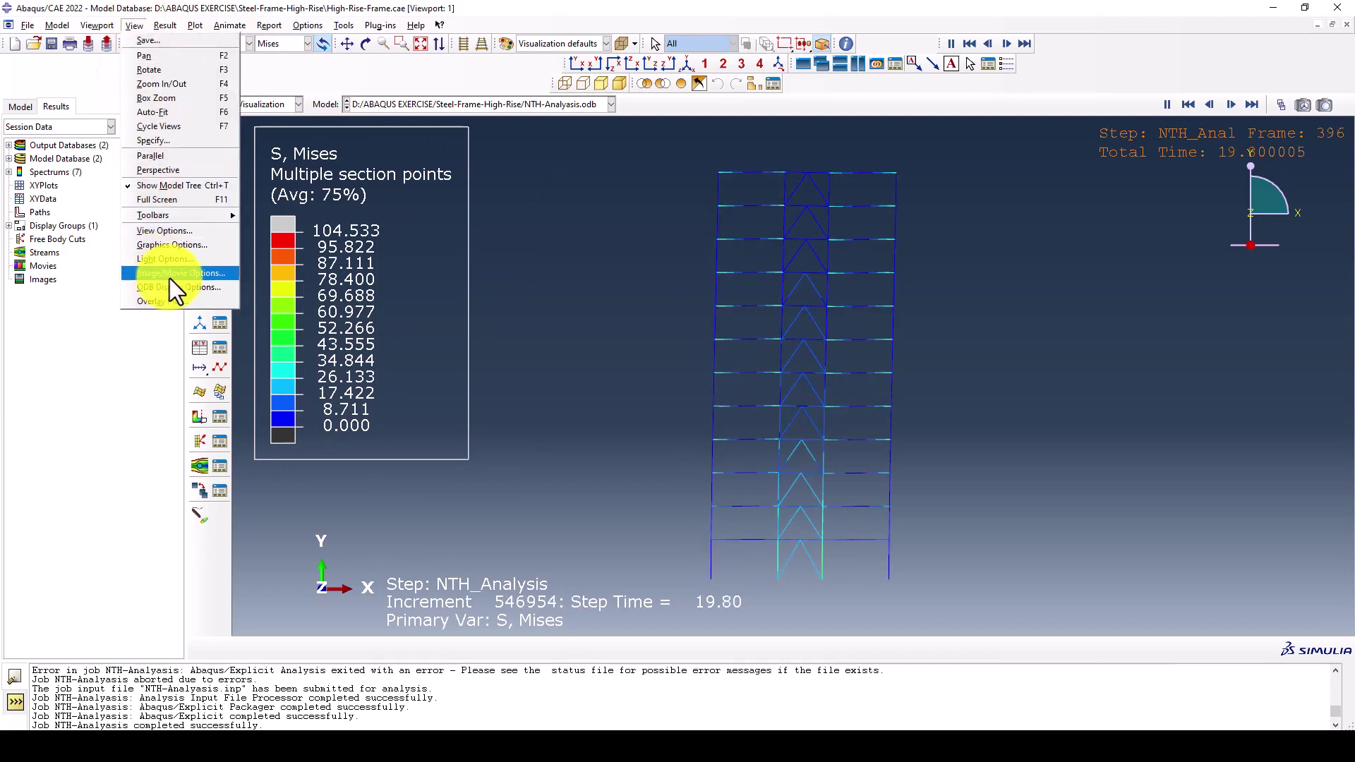
{"action": "left_click", "coordinate": [180, 286]}
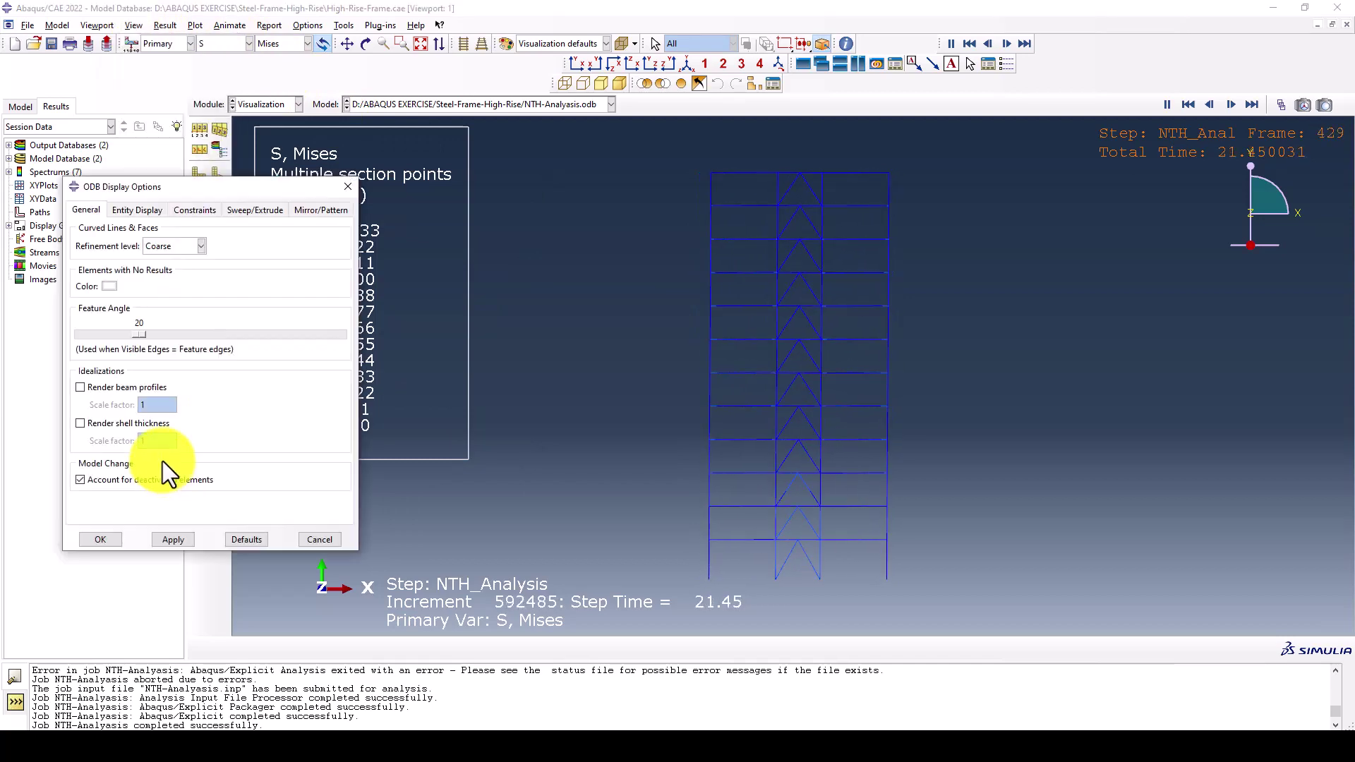
{"action": "left_click", "coordinate": [80, 386]}
{"action": "left_click", "coordinate": [112, 538]}
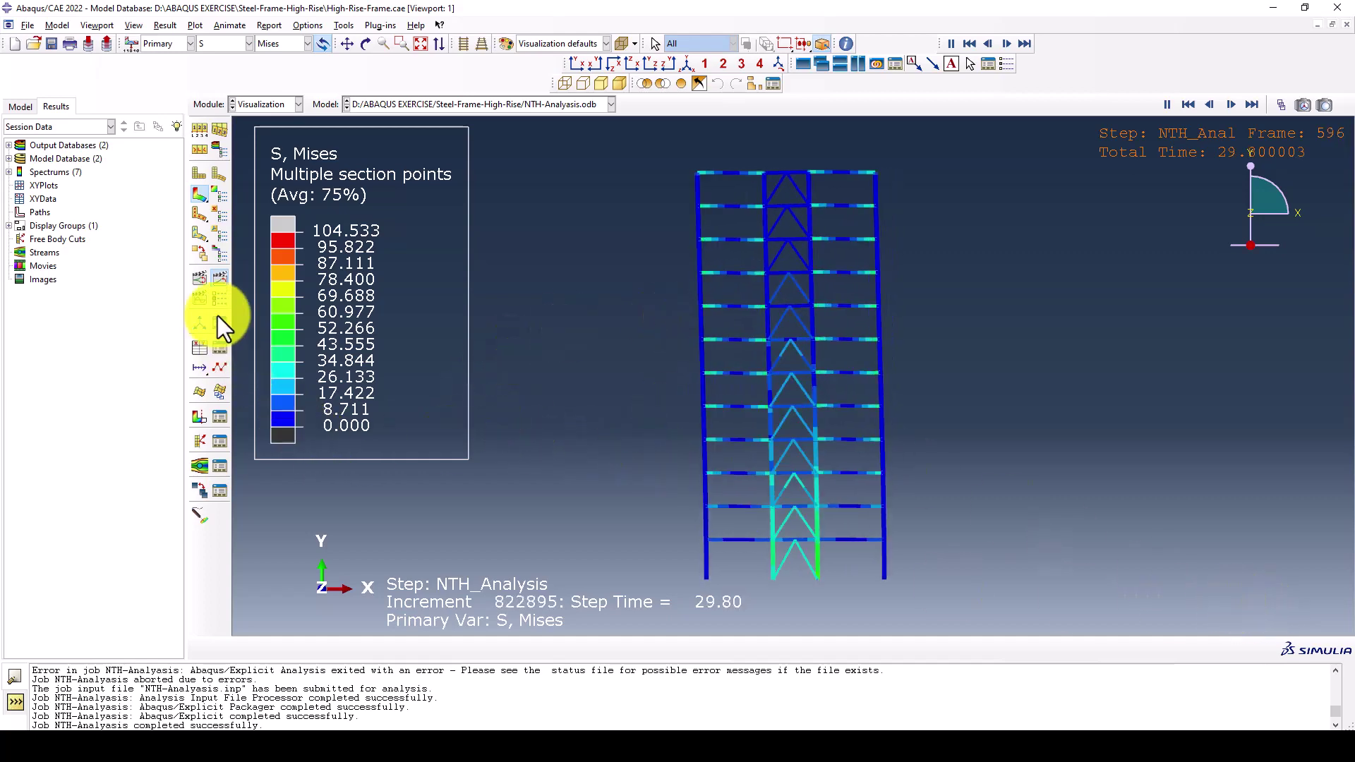
Start a field-output XY data set at Unique Nodal positions with U1 and A1 selected.
{"action": "left_click", "coordinate": [216, 351]}
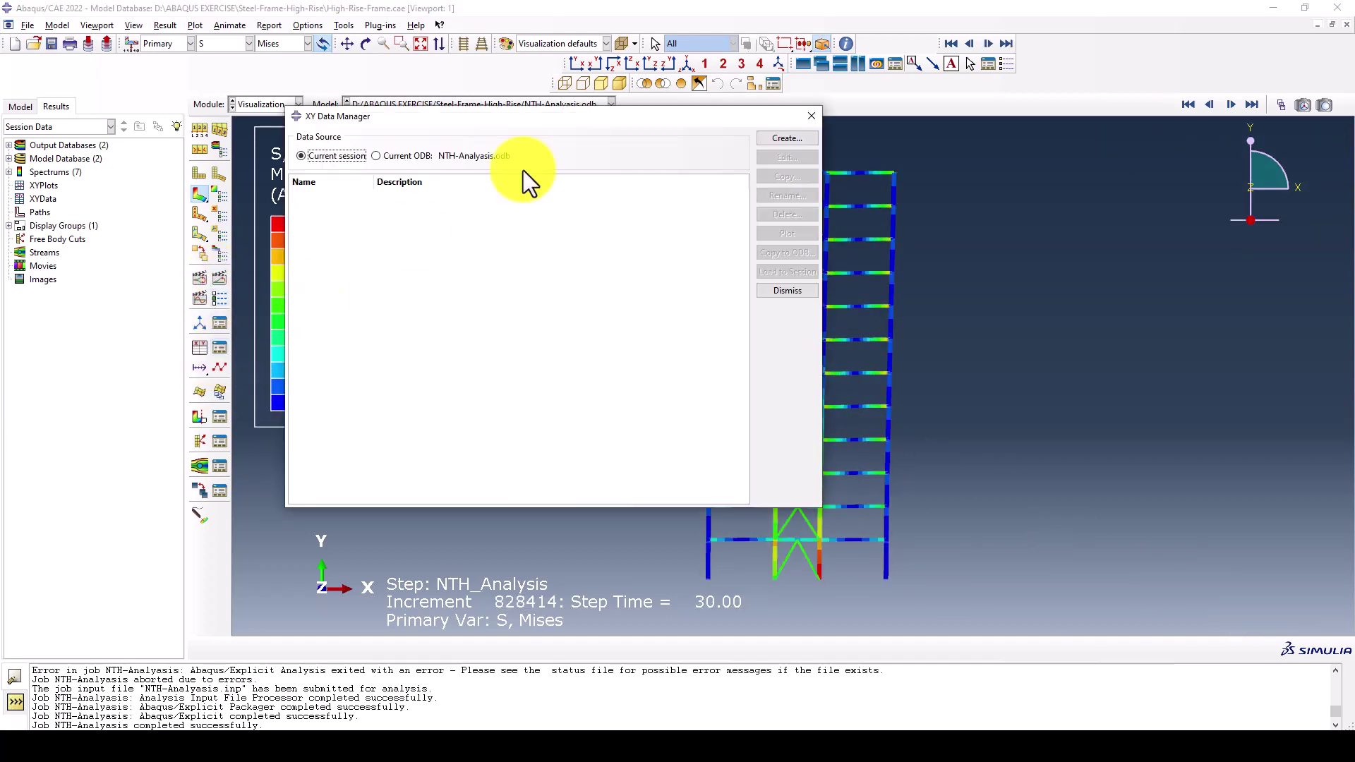
{"action": "left_click", "coordinate": [695, 163]}
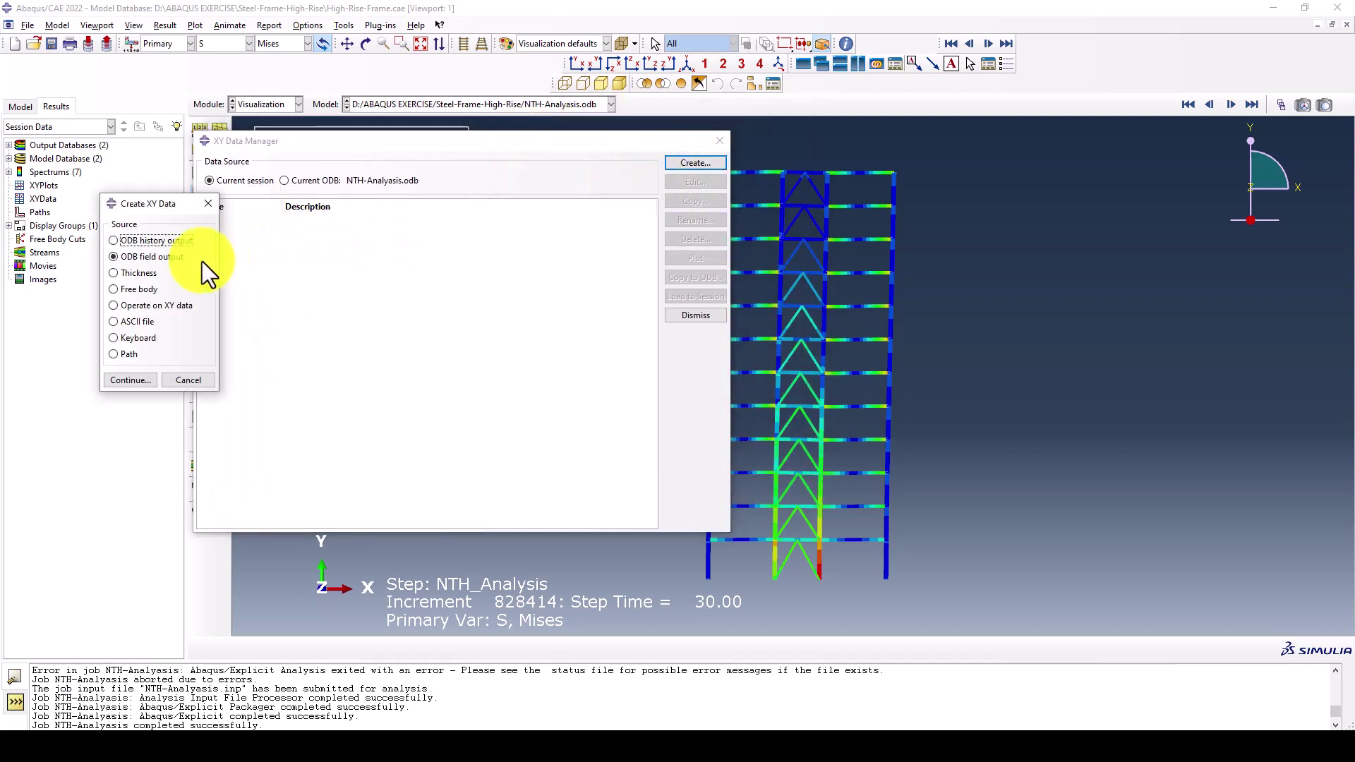
{"action": "left_click", "coordinate": [125, 379]}
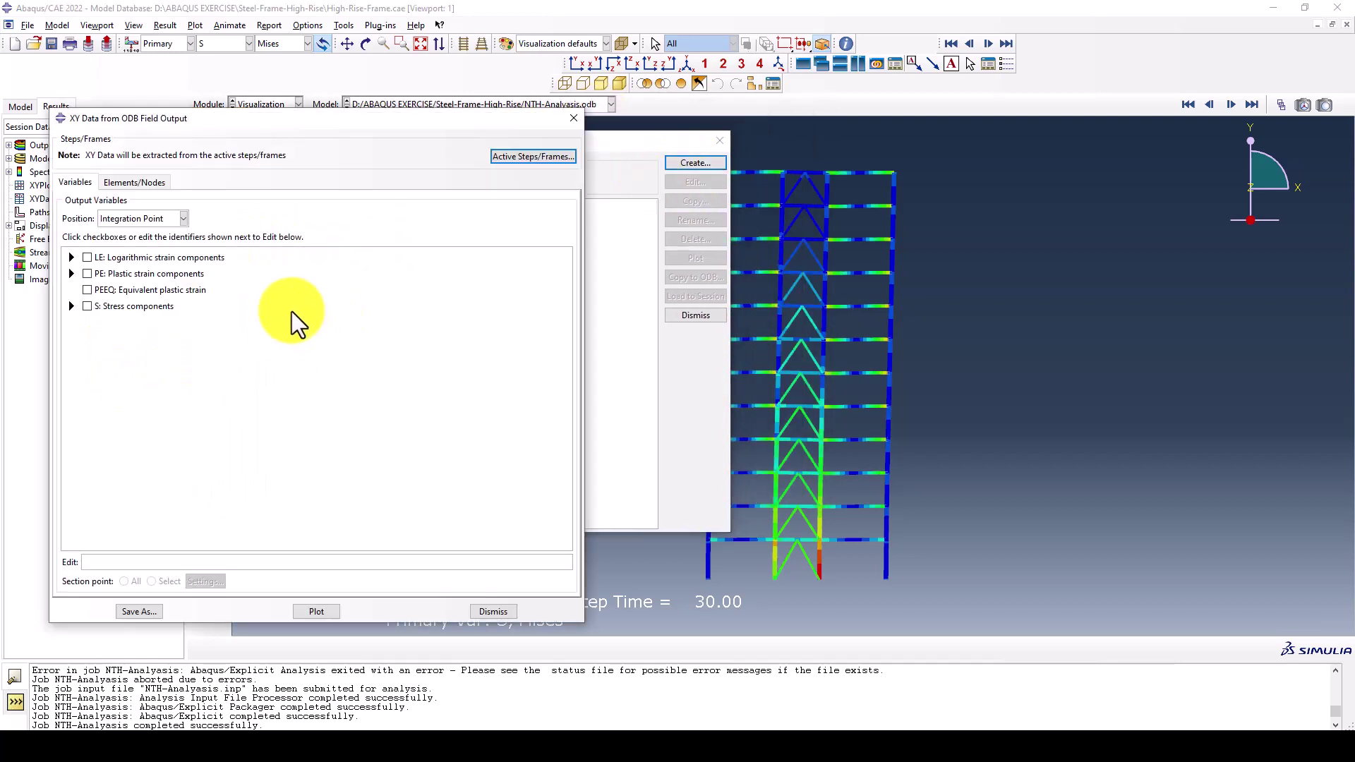
{"action": "left_click", "coordinate": [135, 218]}
{"action": "left_click", "coordinate": [137, 271]}
{"action": "left_click", "coordinate": [72, 387]}
{"action": "left_click", "coordinate": [104, 414]}
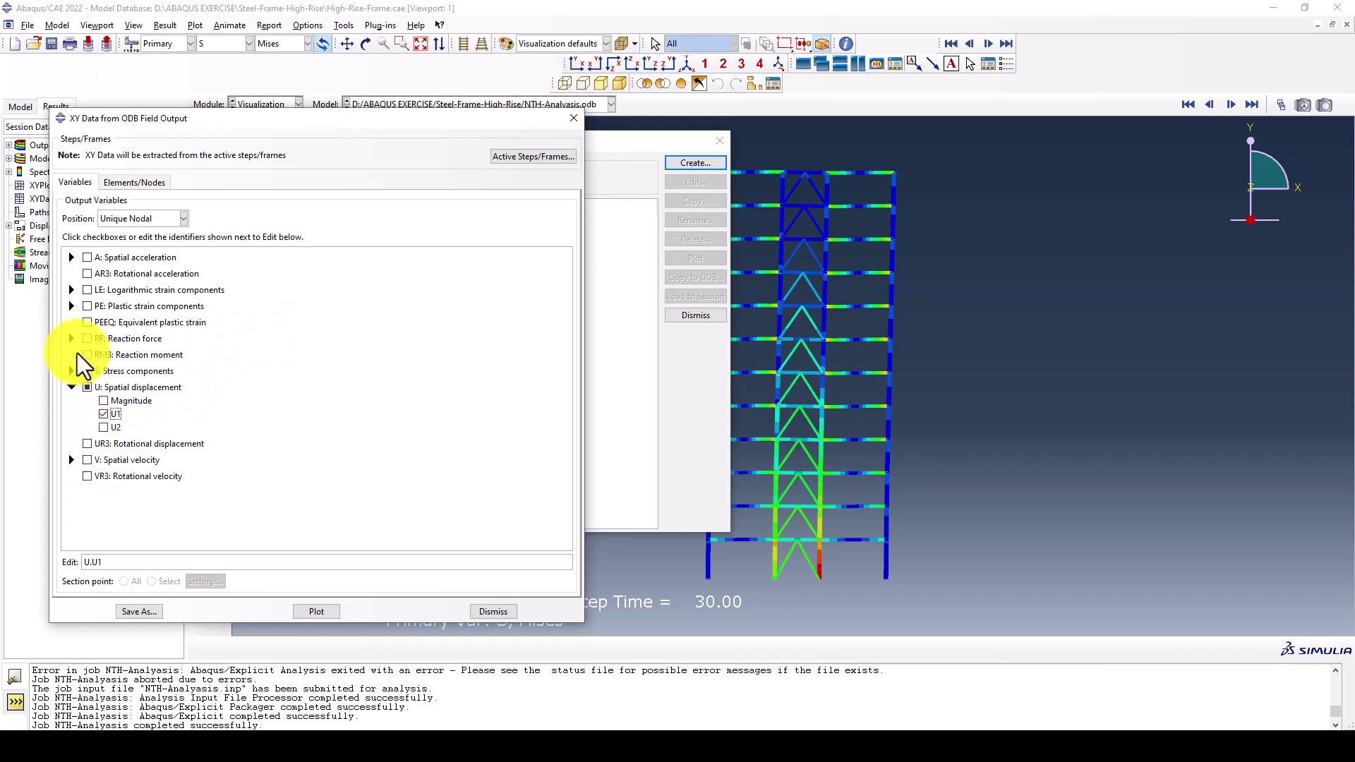
{"action": "left_click", "coordinate": [71, 257]}
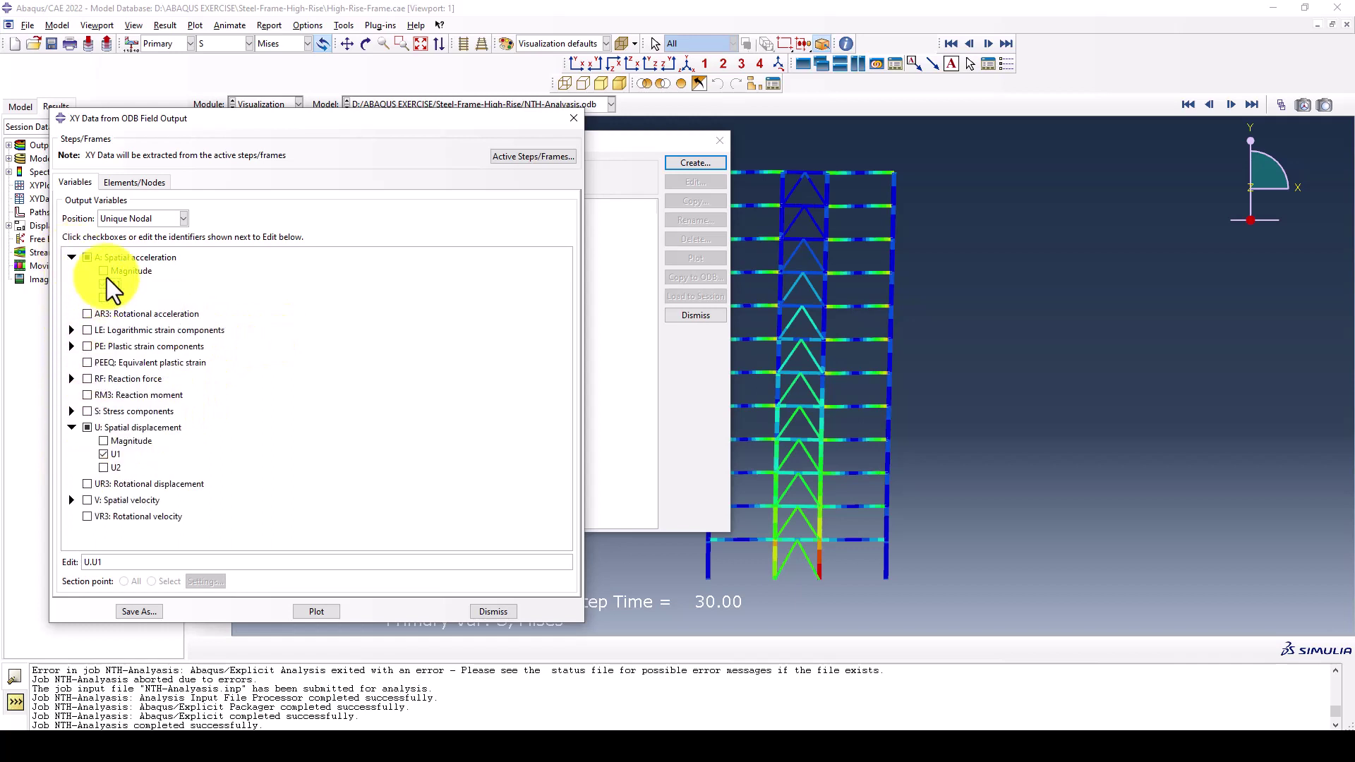
Pick top corner node 10 and plot its U1 and A1 histories against time.
{"action": "left_click", "coordinate": [145, 182]}
{"action": "left_click", "coordinate": [224, 220]}
{"action": "scroll", "coordinate": [903, 162], "scroll_direction": "up", "scroll_amount": 6}
{"action": "left_click", "coordinate": [882, 191]}
{"action": "middle_click", "coordinate": [975, 196]}
{"action": "left_click", "coordinate": [314, 611]}
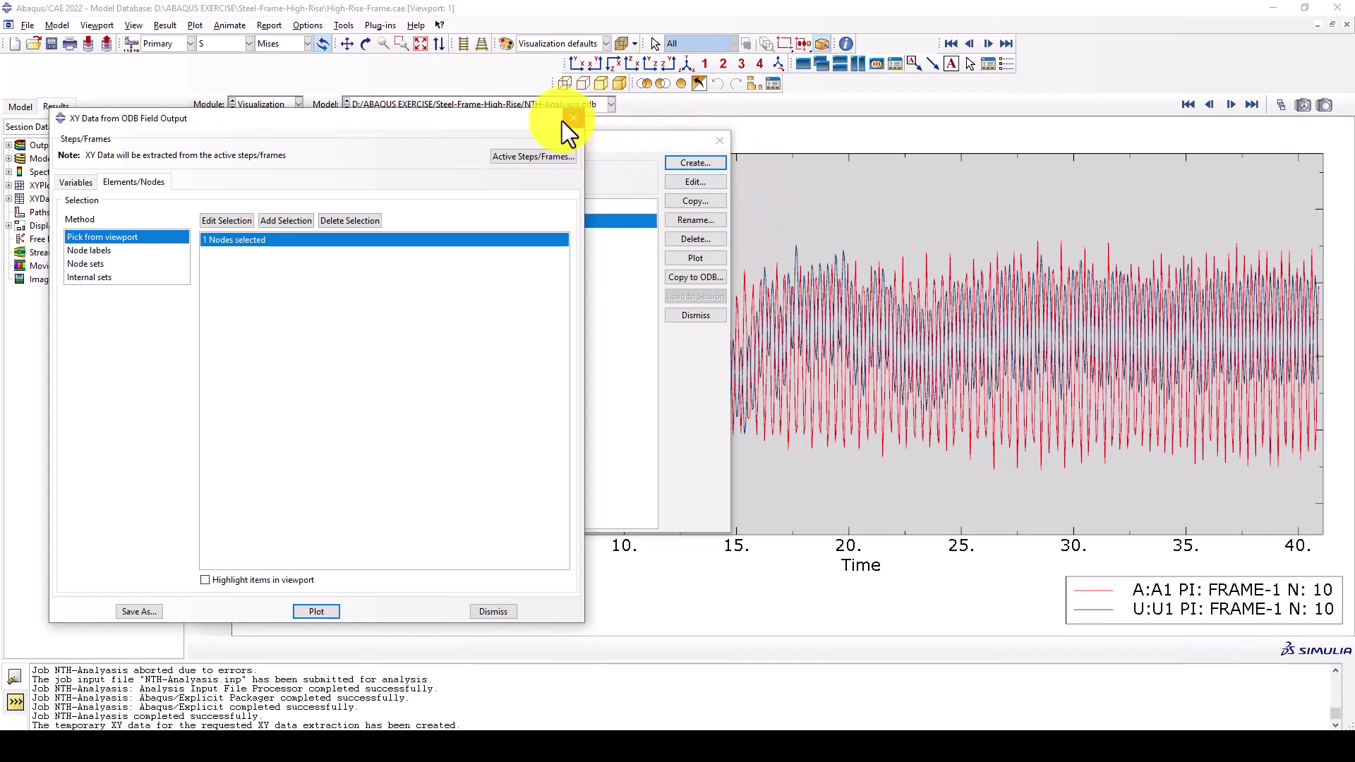
{"action": "left_click", "coordinate": [573, 118]}
{"action": "left_click", "coordinate": [719, 141]}
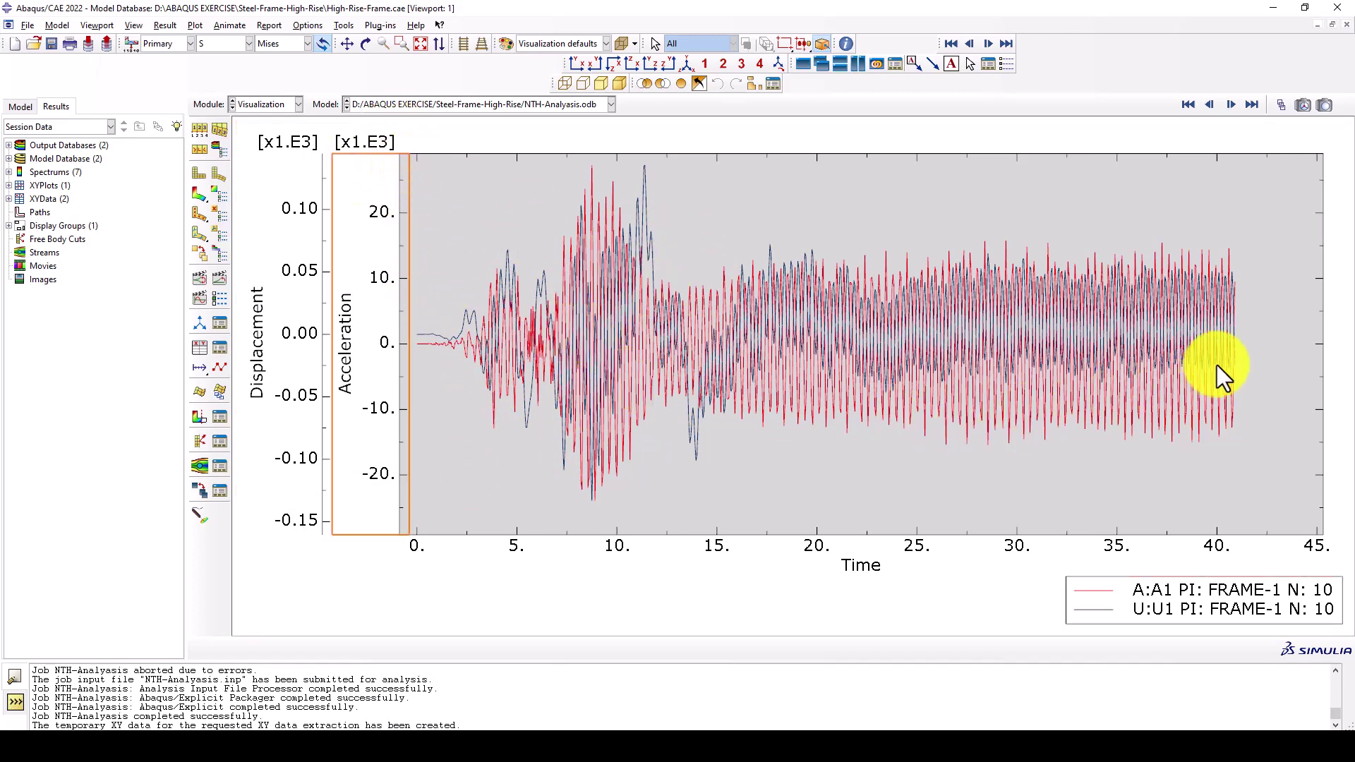
Zoom the U1/A1 time-history plot in and out to inspect the curves.
{"action": "scroll", "coordinate": [1217, 324], "scroll_direction": "up", "scroll_amount": 4}
{"action": "scroll", "coordinate": [1192, 282], "scroll_direction": "down", "scroll_amount": 3}
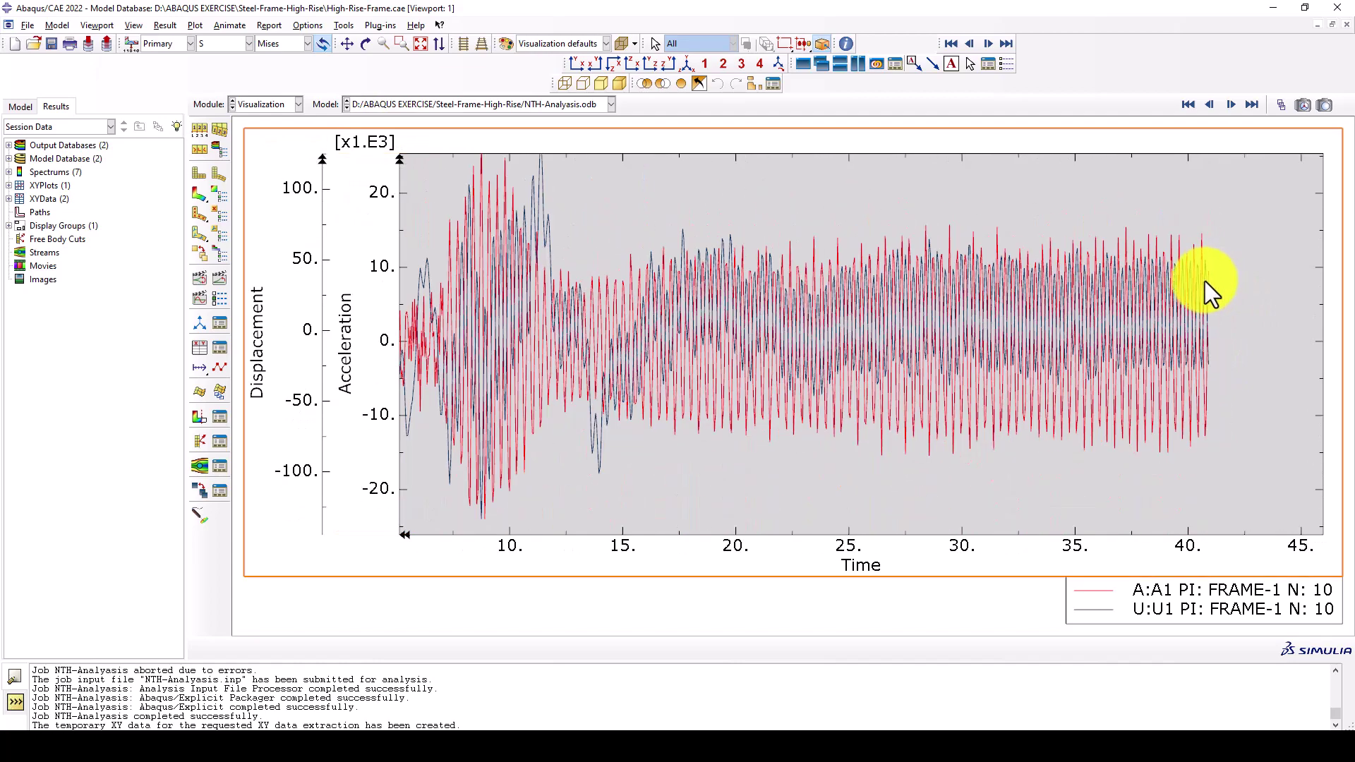
{"action": "scroll", "coordinate": [1199, 278], "scroll_direction": "down", "scroll_amount": 1}
{"action": "scroll", "coordinate": [1164, 268], "scroll_direction": "up", "scroll_amount": 3}
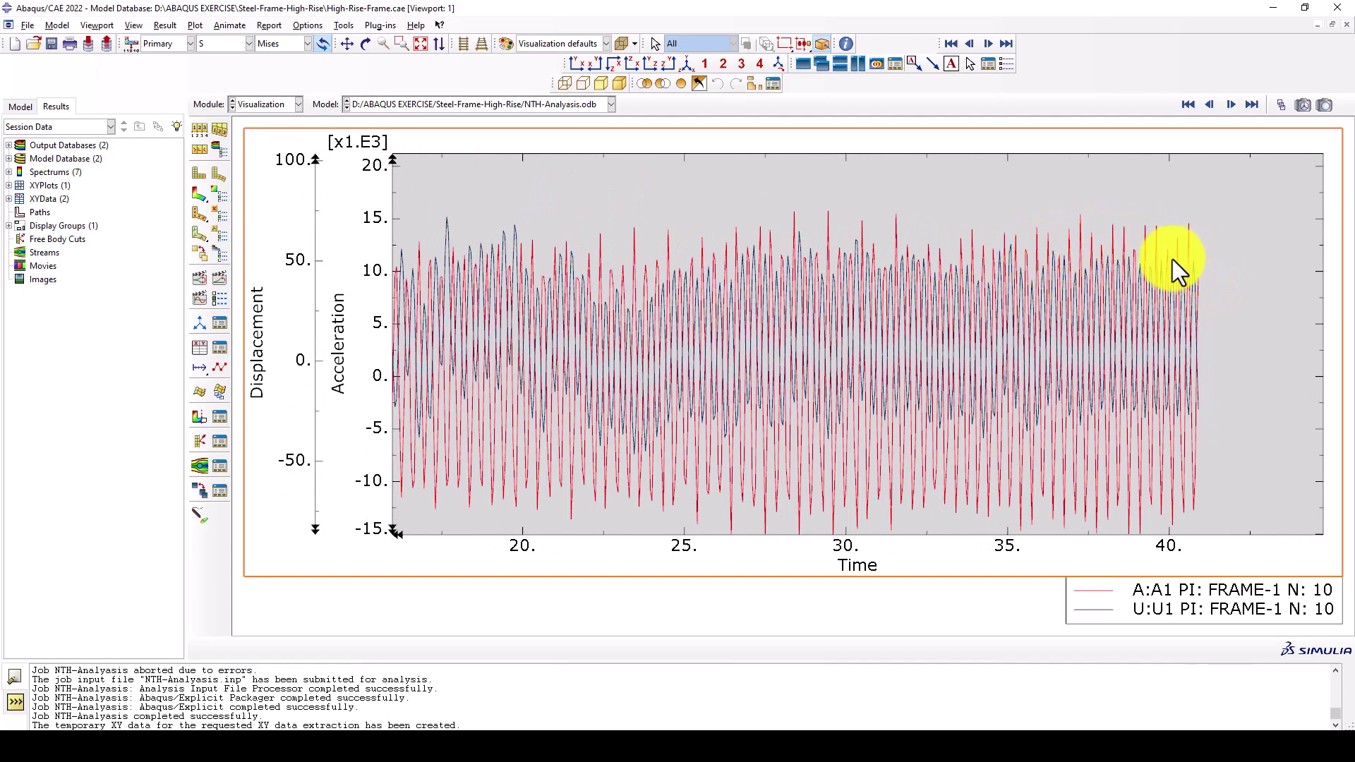
{"action": "scroll", "coordinate": [1154, 285], "scroll_direction": "down", "scroll_amount": 3}
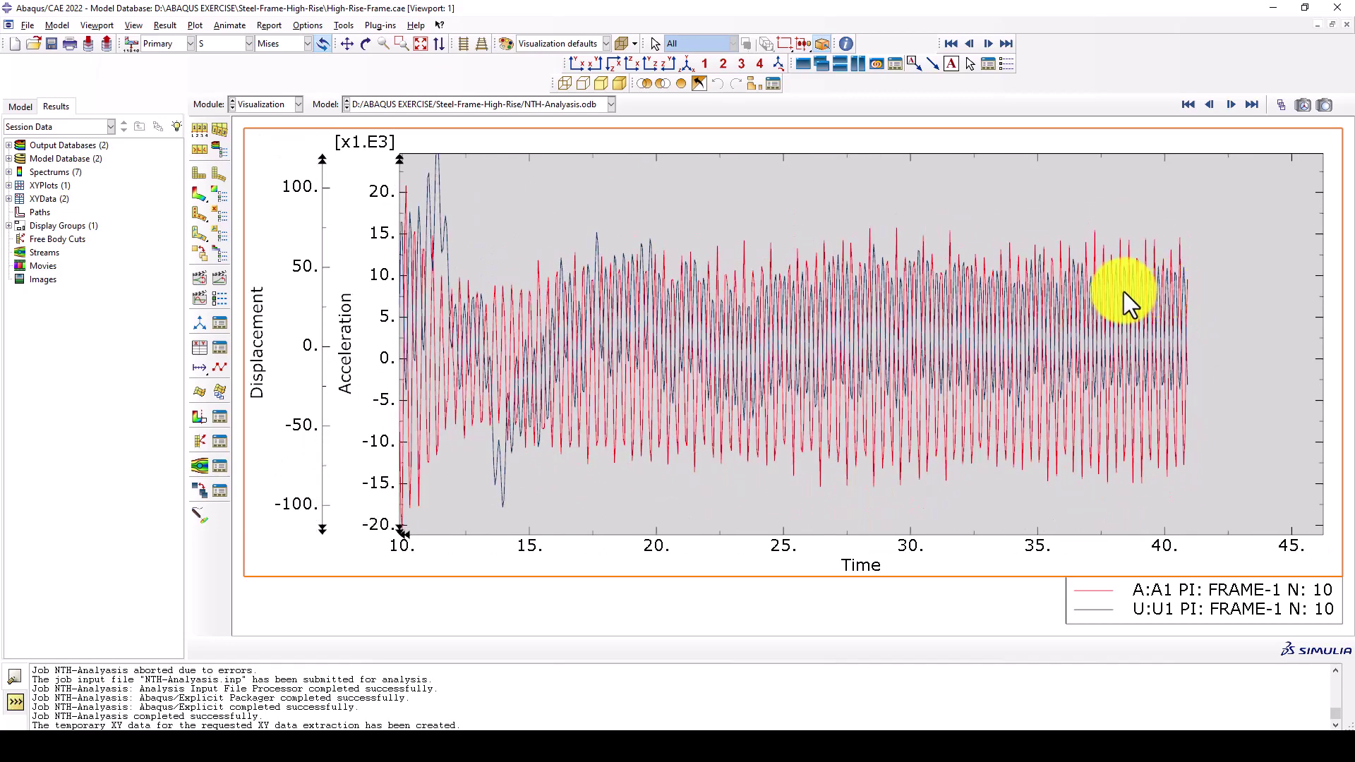
{"action": "scroll", "coordinate": [1126, 297], "scroll_direction": "down", "scroll_amount": 1}
{"action": "scroll", "coordinate": [575, 337], "scroll_direction": "down", "scroll_amount": 1}
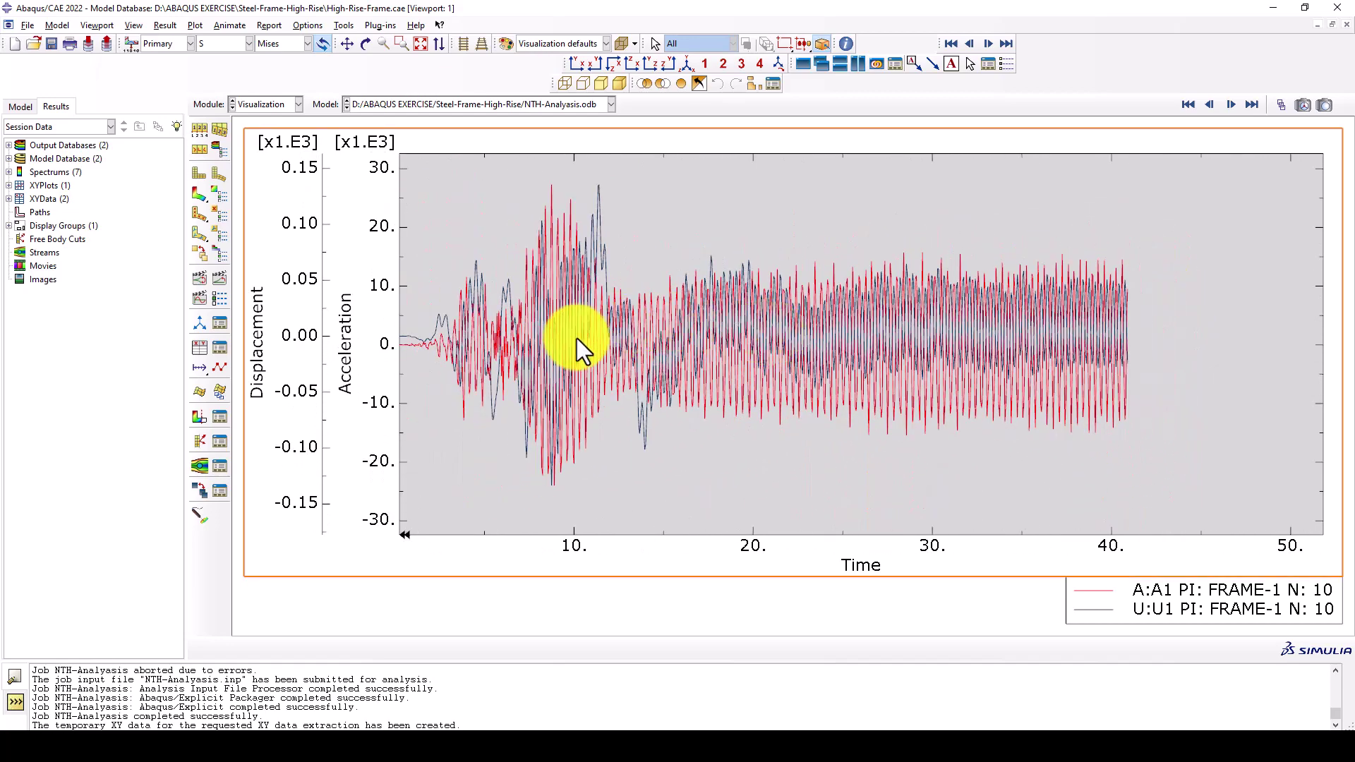
{"action": "scroll", "coordinate": [656, 328], "scroll_direction": "down", "scroll_amount": 1}
{"action": "scroll", "coordinate": [669, 323], "scroll_direction": "up", "scroll_amount": 1}
{"action": "scroll", "coordinate": [841, 332], "scroll_direction": "up", "scroll_amount": 1}
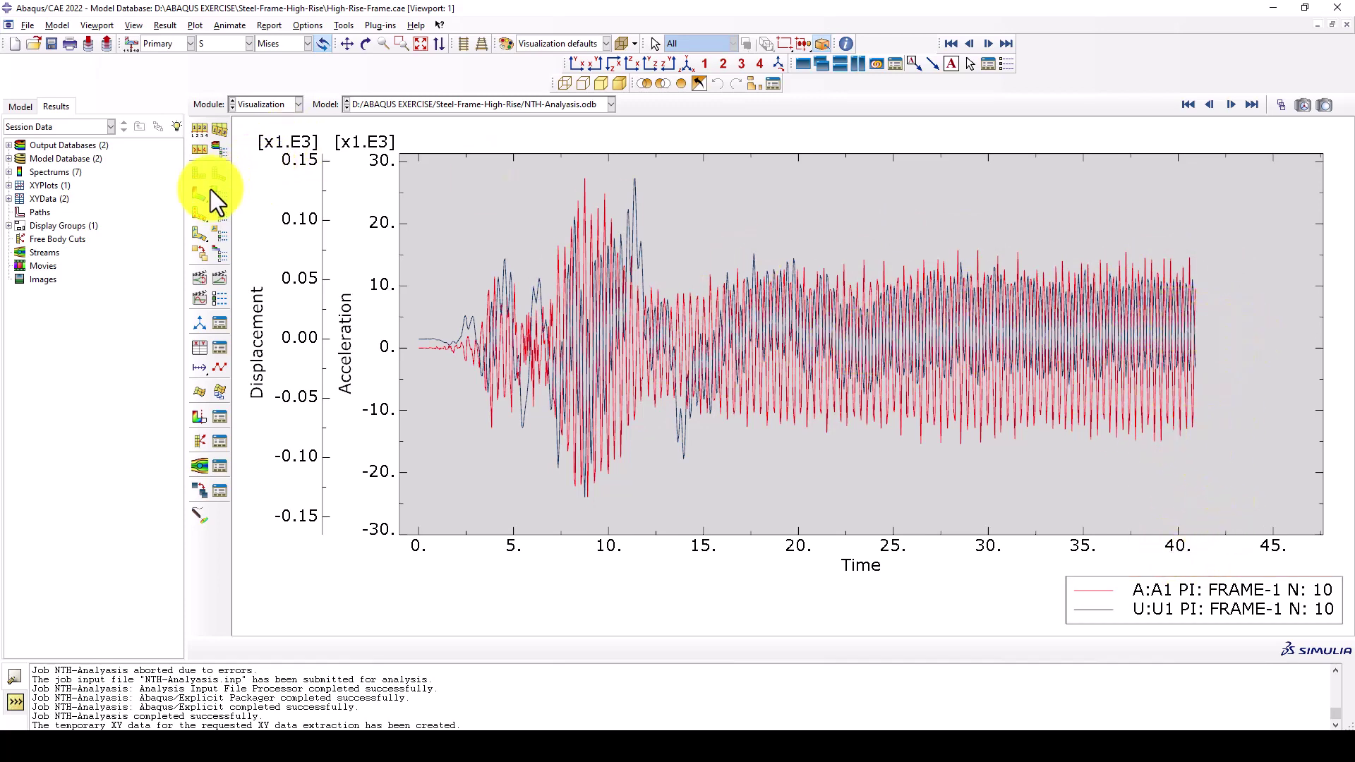
Delete the A:A1 acceleration data and plot the U:U1 displacement curve alone.
{"action": "left_click", "coordinate": [221, 326]}
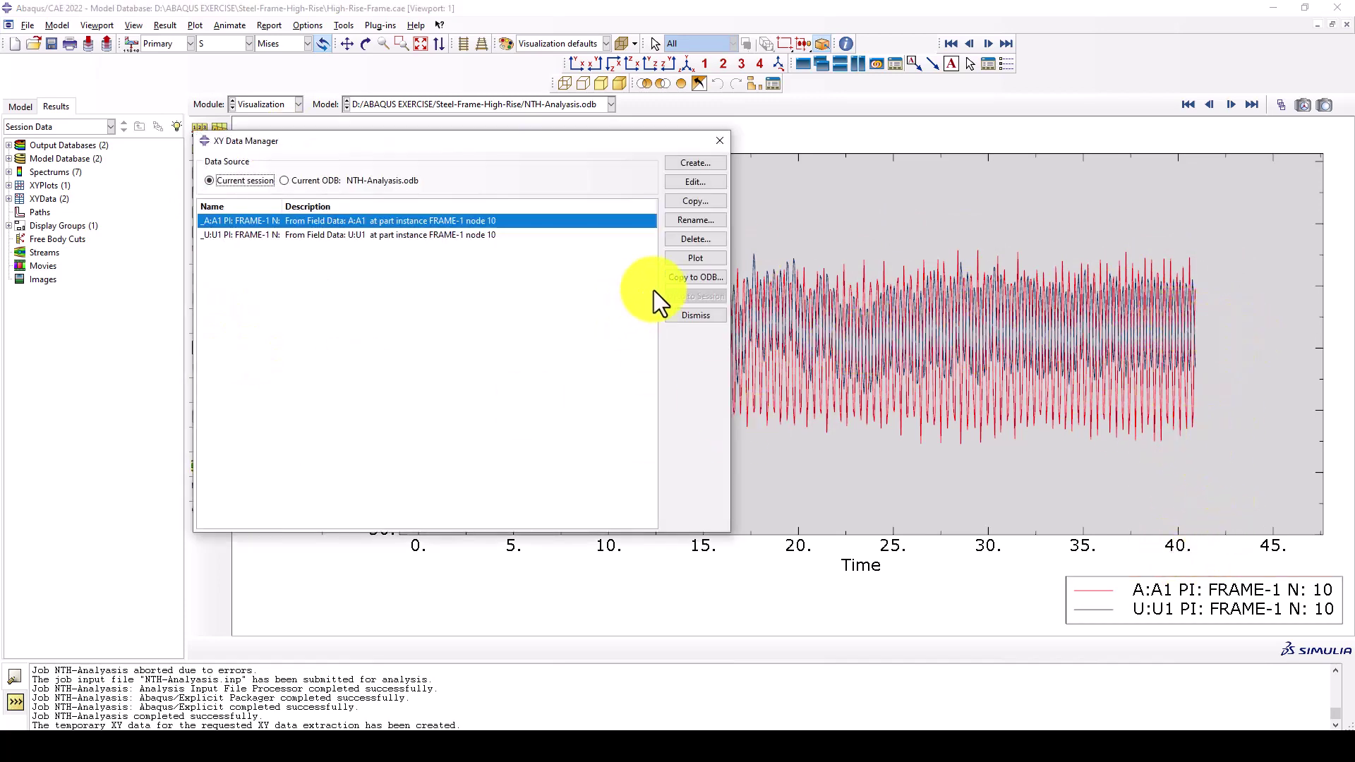
{"action": "left_click", "coordinate": [339, 235]}
{"action": "left_click", "coordinate": [715, 258]}
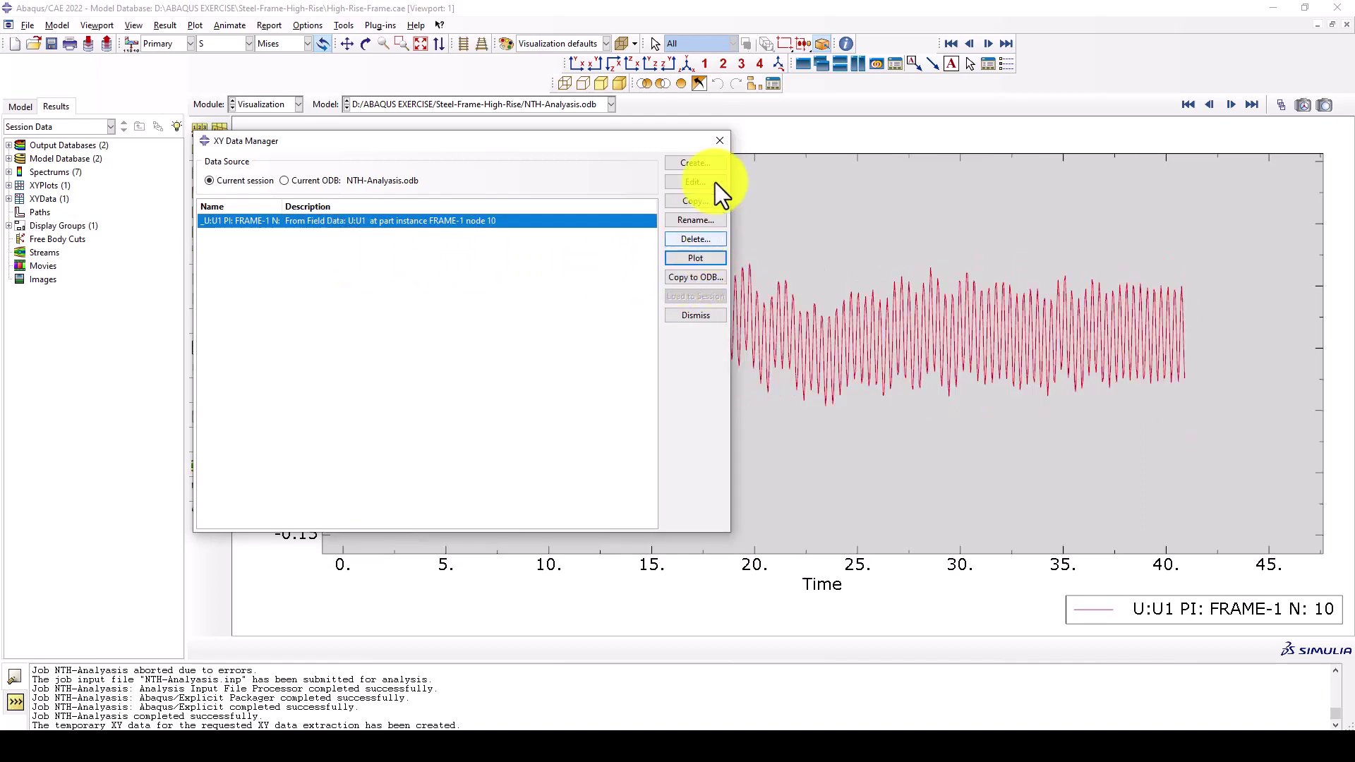
{"action": "left_click", "coordinate": [720, 140]}
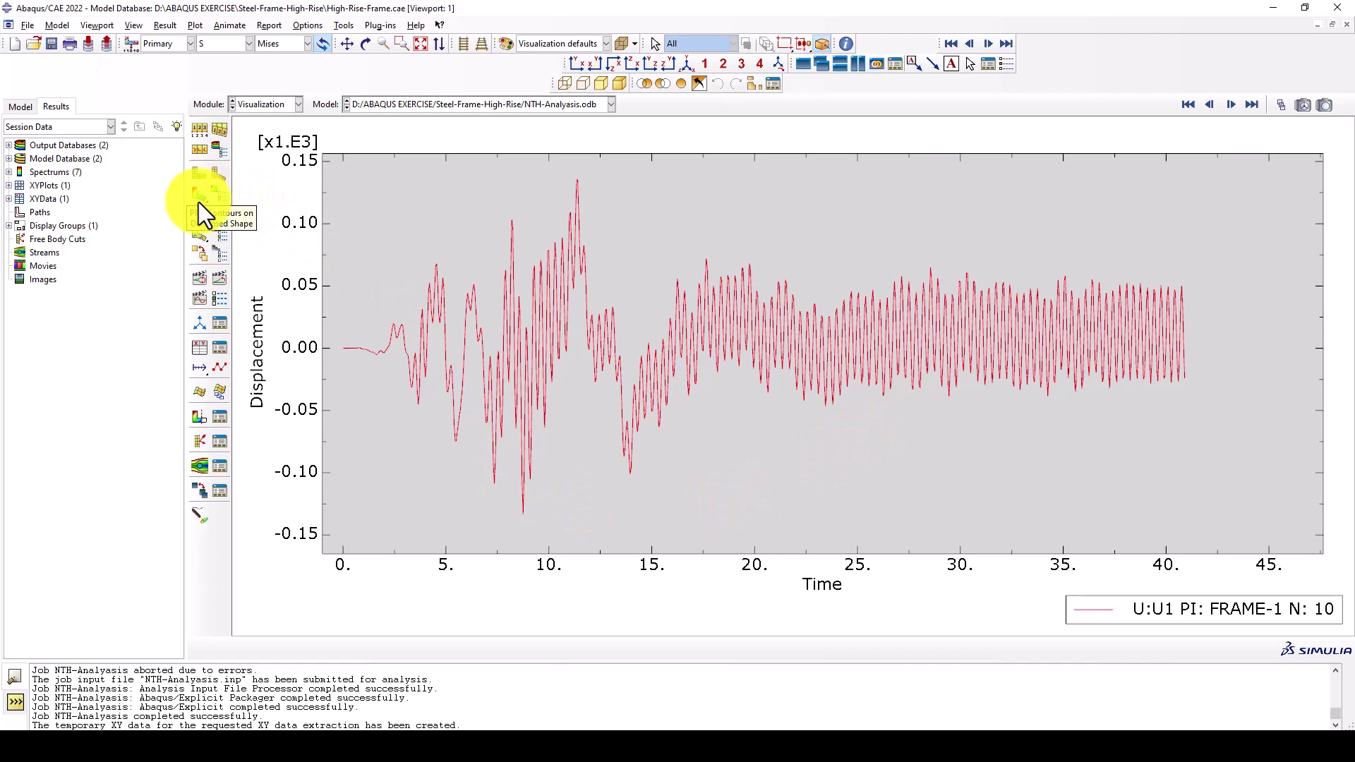
Plot the whole-model total energy ETOTAL history from ODB history output.
{"action": "left_click", "coordinate": [220, 348]}
{"action": "left_click", "coordinate": [709, 163]}
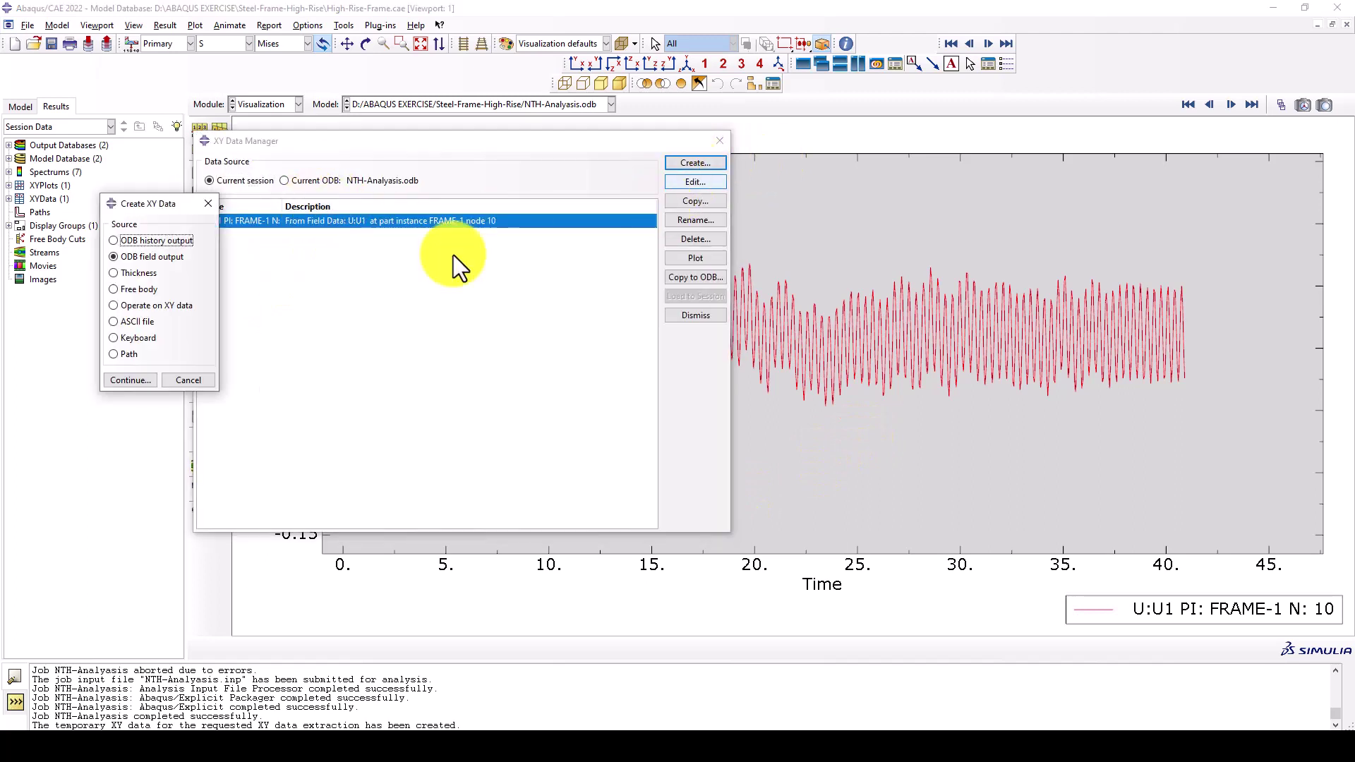
{"action": "left_click", "coordinate": [141, 240]}
{"action": "left_click", "coordinate": [129, 377]}
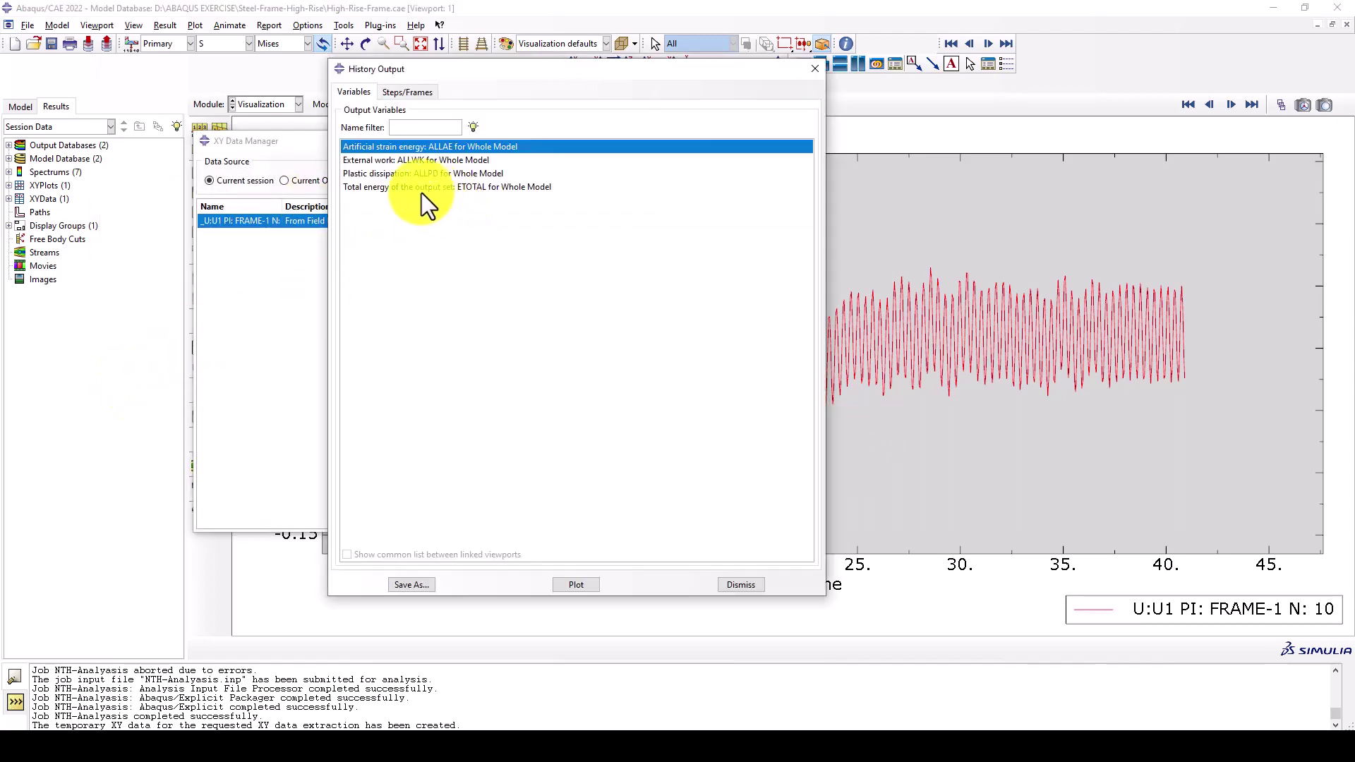
{"action": "left_click", "coordinate": [405, 187]}
{"action": "left_click", "coordinate": [590, 584]}
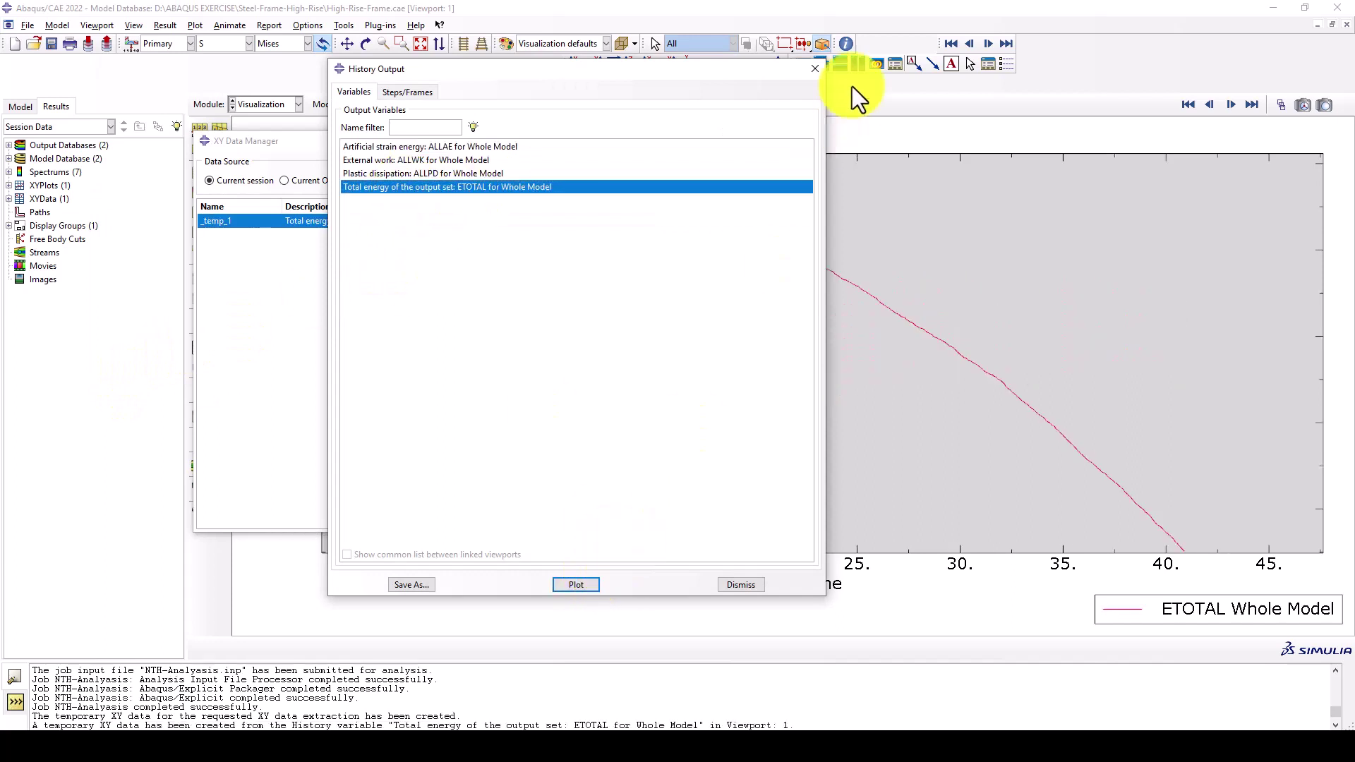
{"action": "left_click", "coordinate": [816, 68]}
{"action": "left_click_drag", "start_coordinate": [650, 141], "coordinate": [438, 369]}
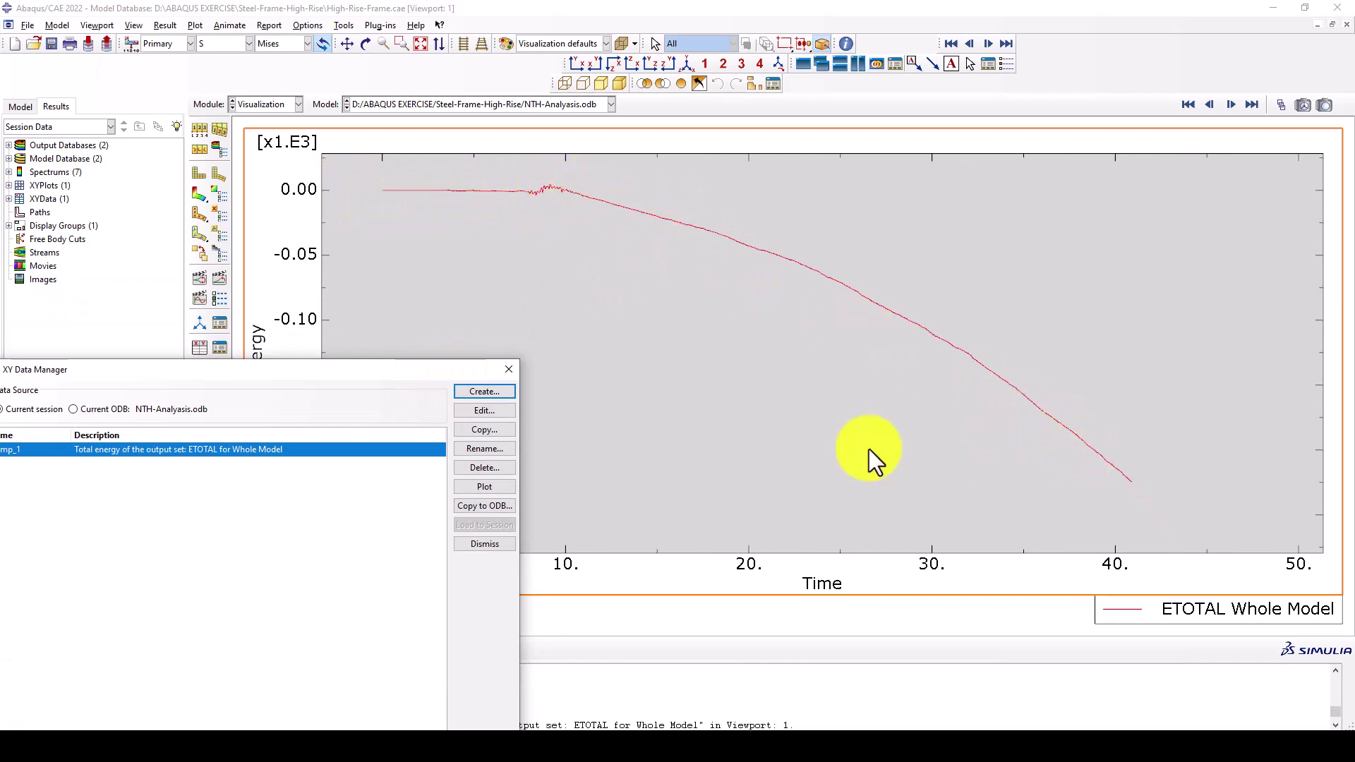
{"action": "left_click_drag", "start_coordinate": [398, 374], "coordinate": [638, 116]}
Plot the whole-model external work ALLWK history from ODB history output instead.
{"action": "left_click", "coordinate": [777, 137]}
{"action": "left_click", "coordinate": [144, 241]}
{"action": "left_click", "coordinate": [130, 381]}
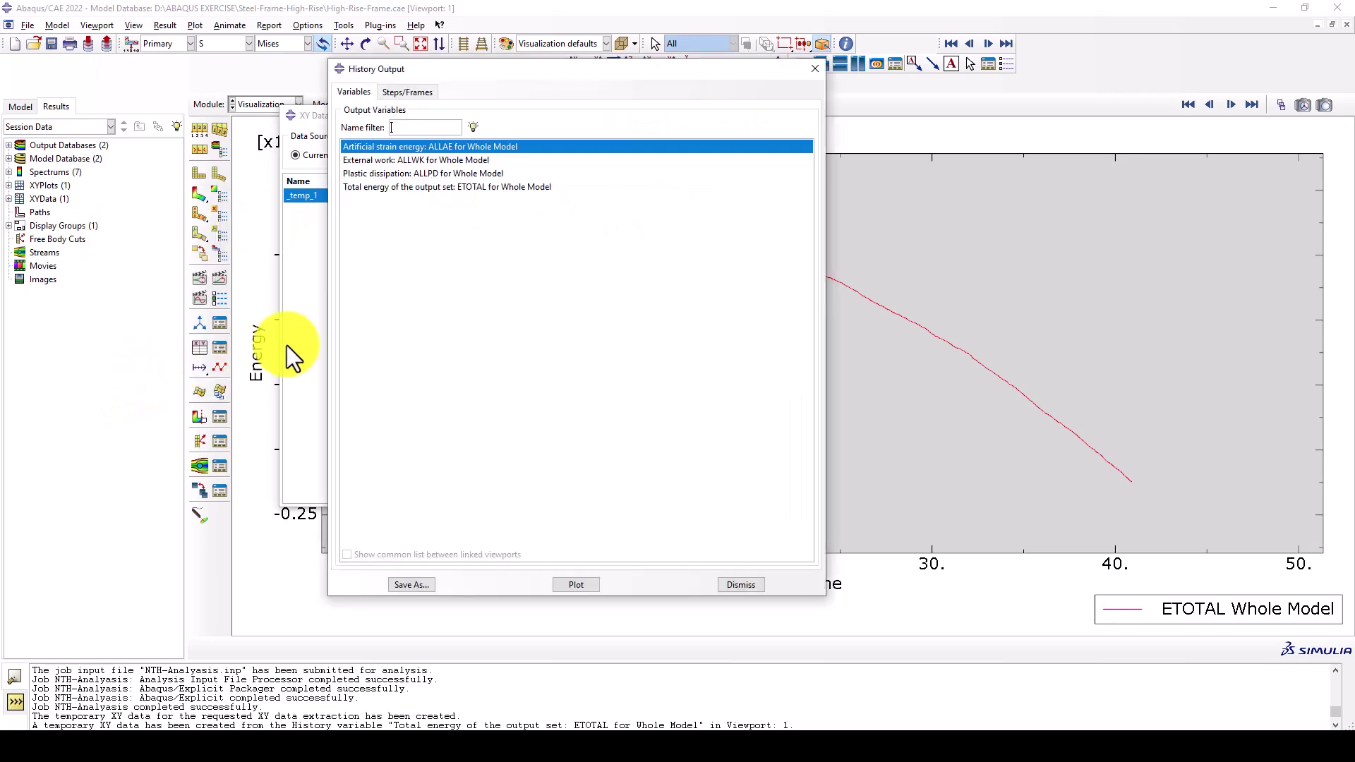
{"action": "left_click", "coordinate": [430, 161]}
{"action": "left_click", "coordinate": [573, 585]}
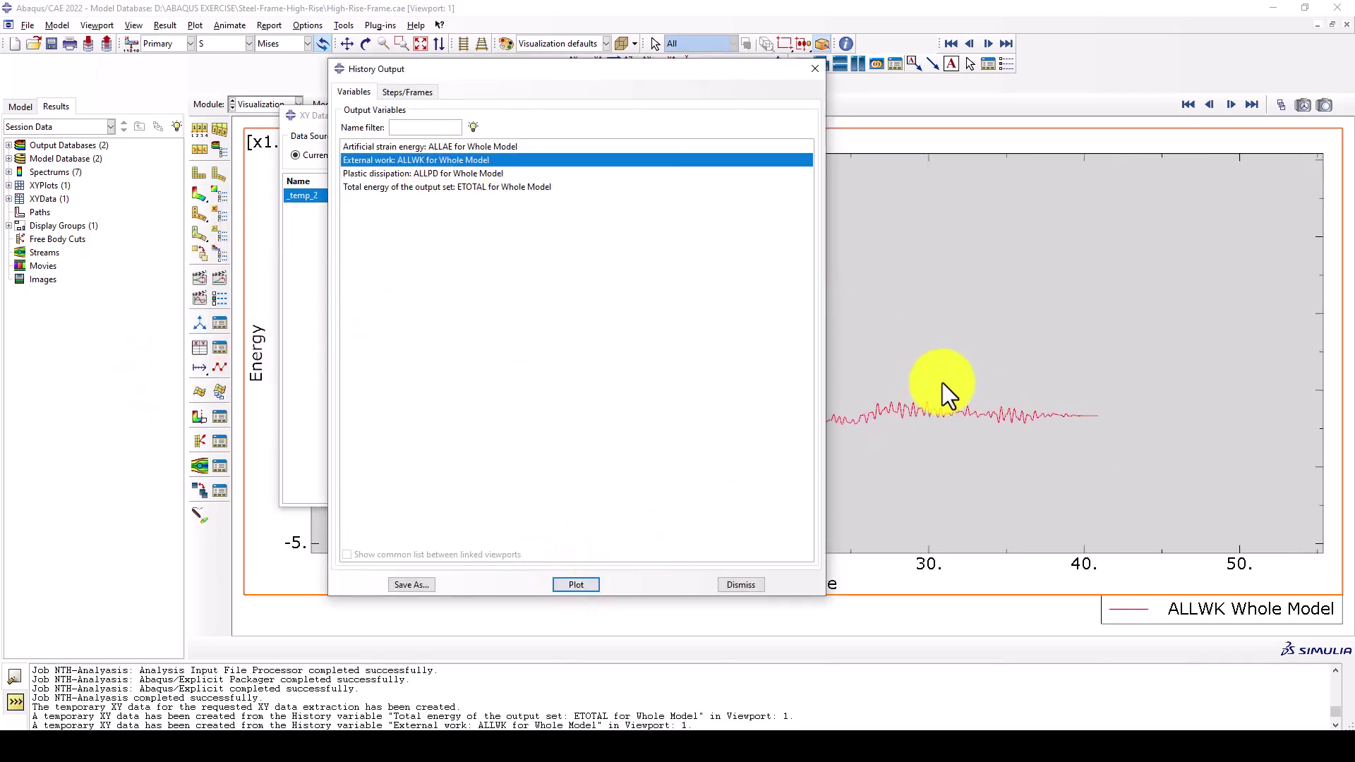
{"action": "left_click", "coordinate": [815, 69]}
{"action": "left_click", "coordinate": [810, 115]}
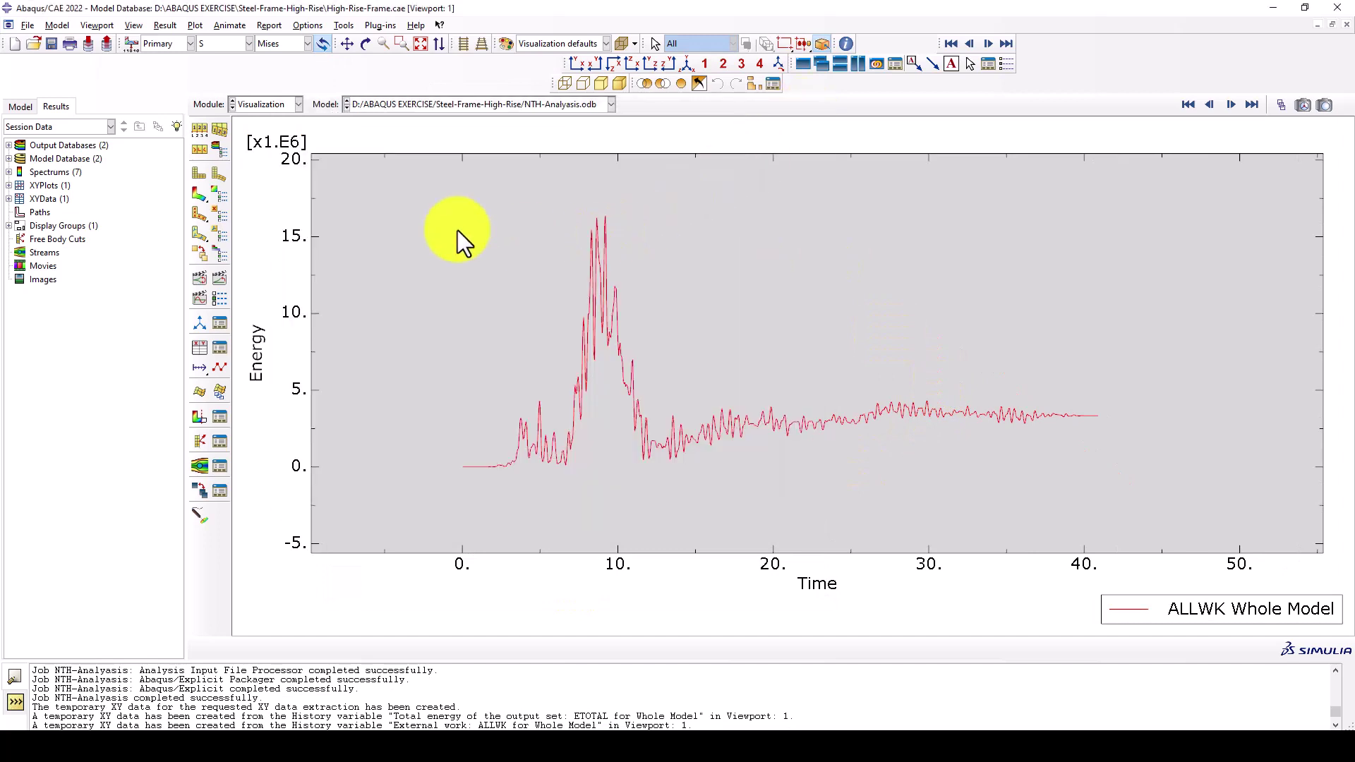
{"action": "scroll", "coordinate": [803, 329], "scroll_direction": "down", "scroll_amount": 2}
{"action": "scroll", "coordinate": [700, 361], "scroll_direction": "up", "scroll_amount": 3}
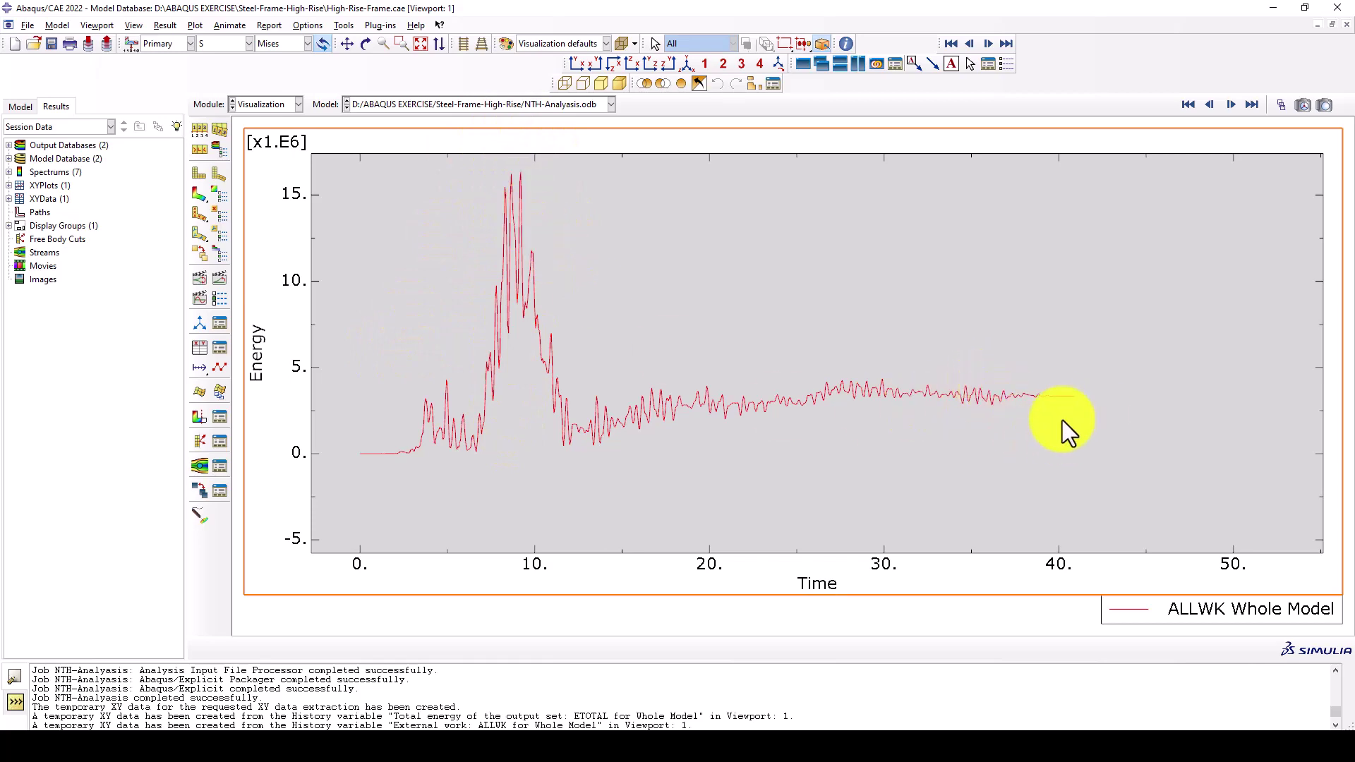
Show the Mises contour on the deformed frame at step time 30.00, zoomed to fit.
{"action": "left_click", "coordinate": [201, 194]}
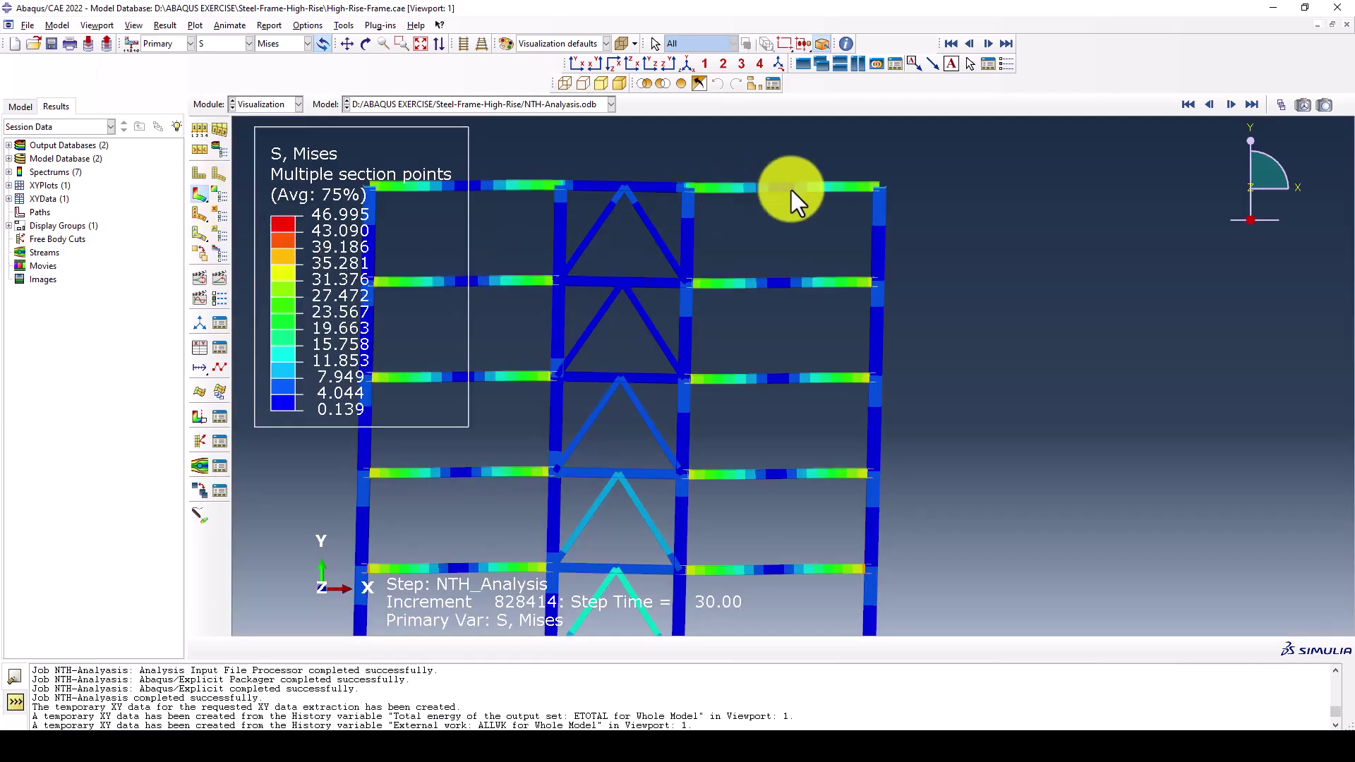
{"action": "scroll", "coordinate": [791, 189], "scroll_direction": "down", "scroll_amount": 6}
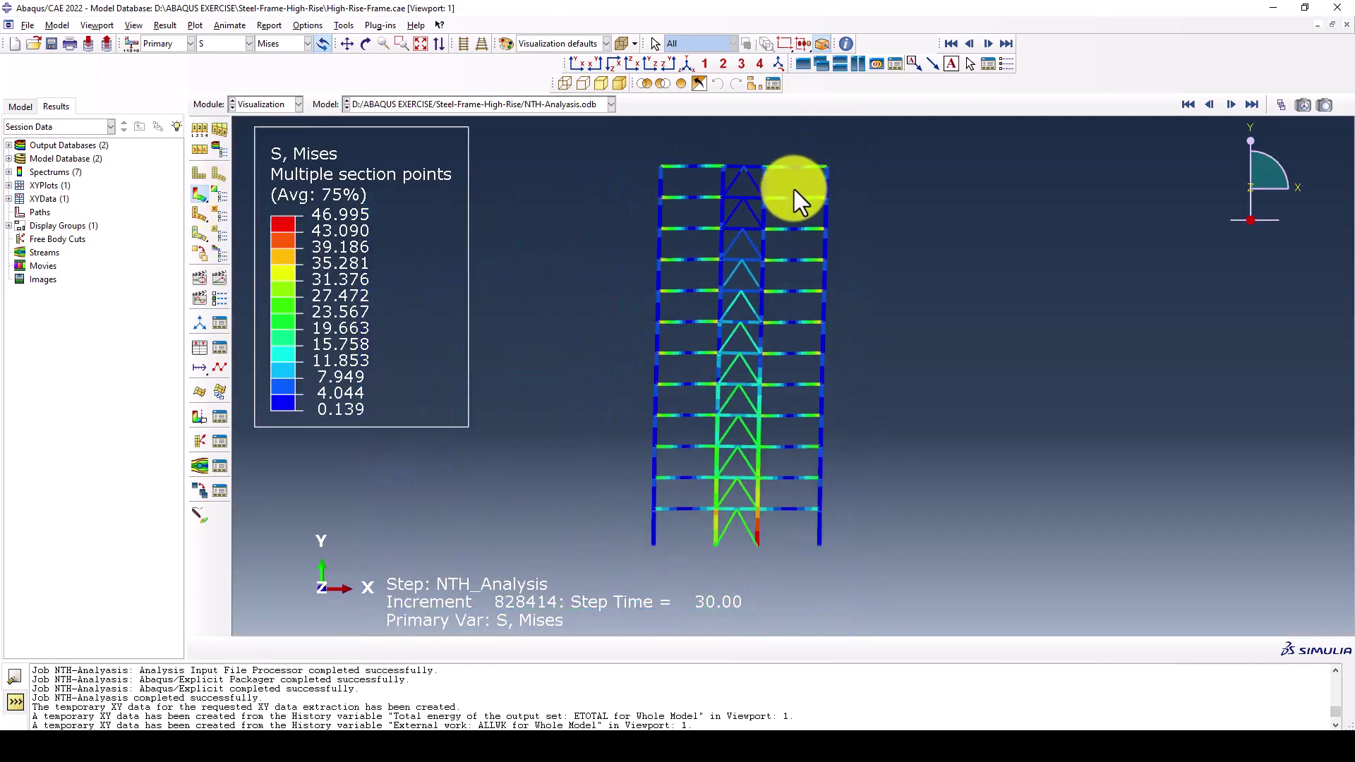
{"action": "scroll", "coordinate": [739, 392], "scroll_direction": "up", "scroll_amount": 1}
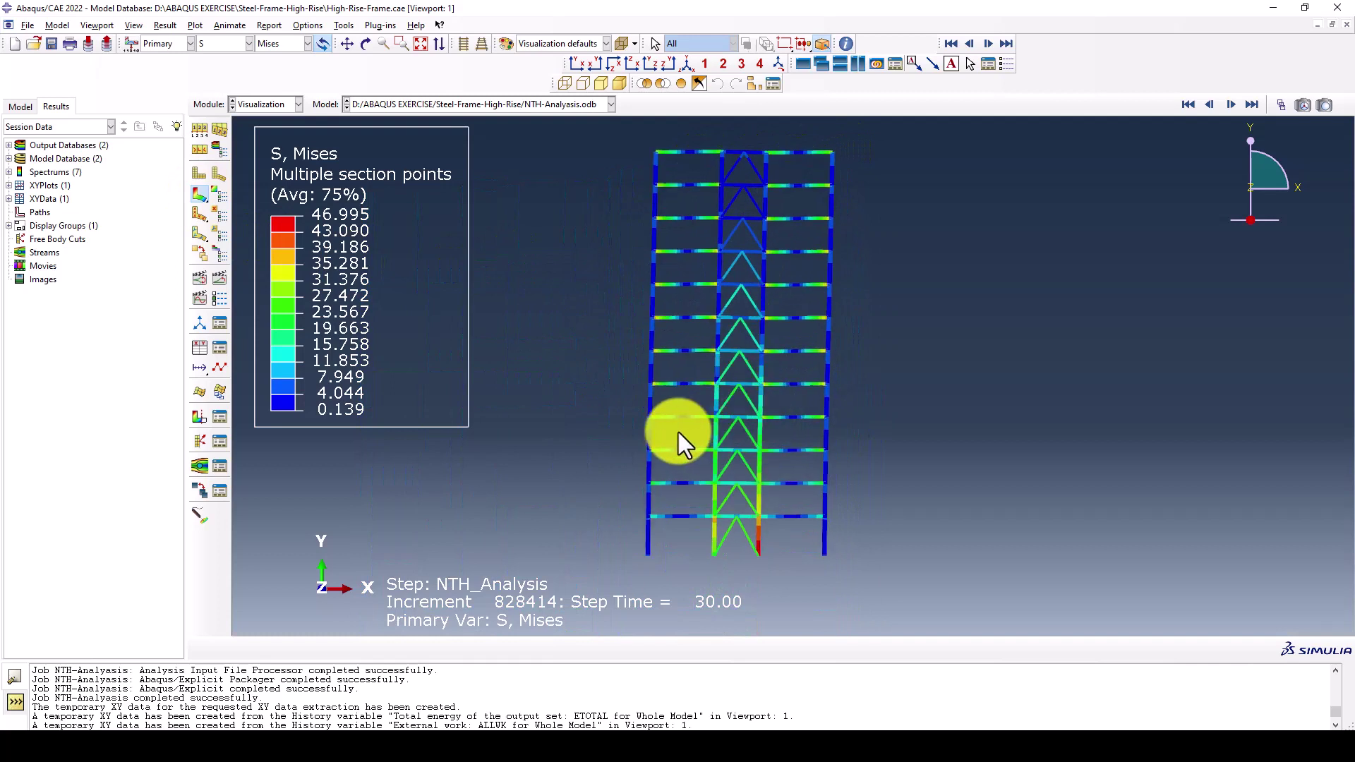